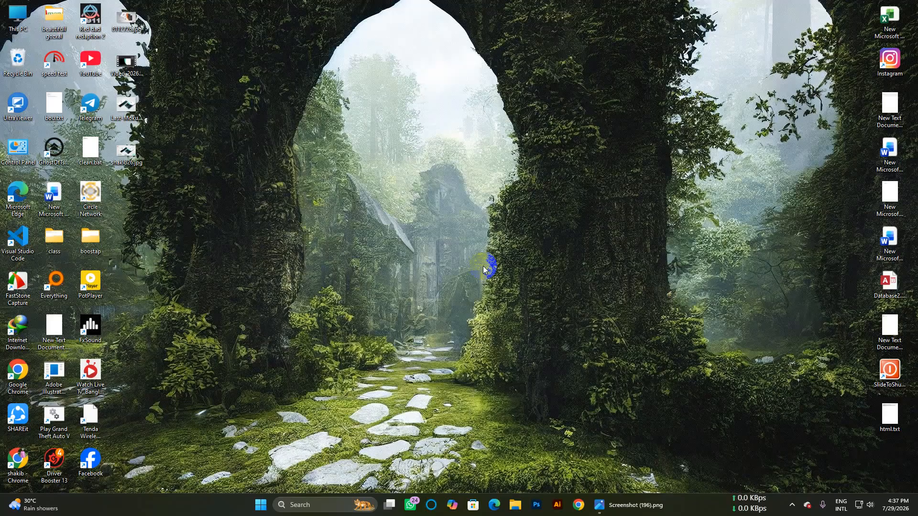
Step: Launch Photoshop 2025 from the Windows taskbar
click(536, 503)
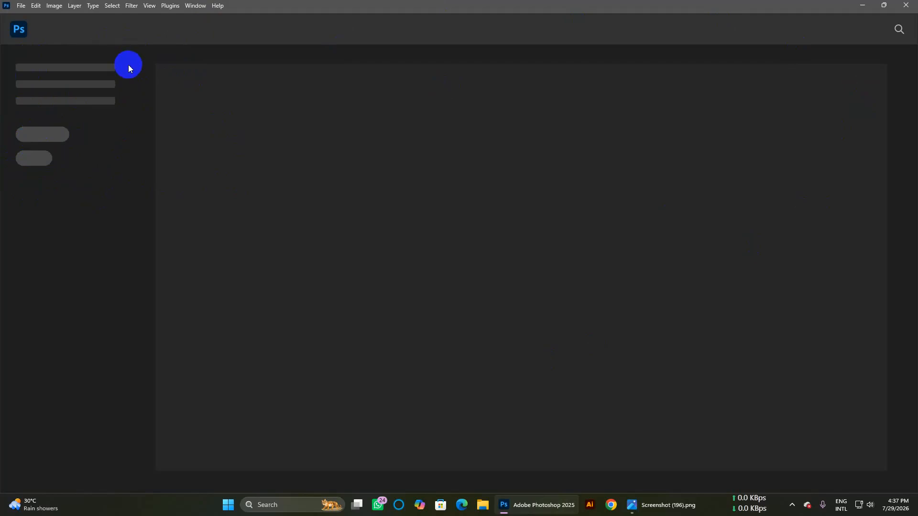
Step: Start a new Print document sized 5.8 inches wide by 8.3 inches high
click(21, 6)
click(21, 6)
click(21, 6)
click(24, 17)
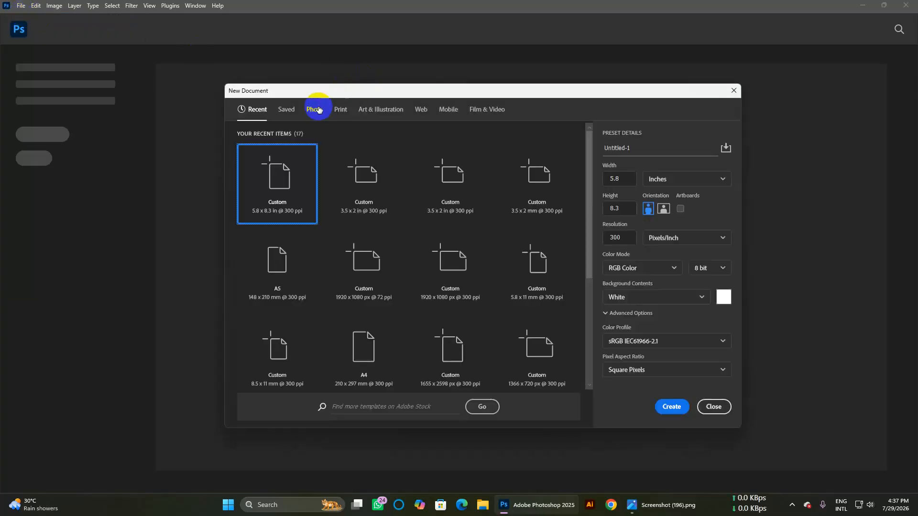
click(334, 111)
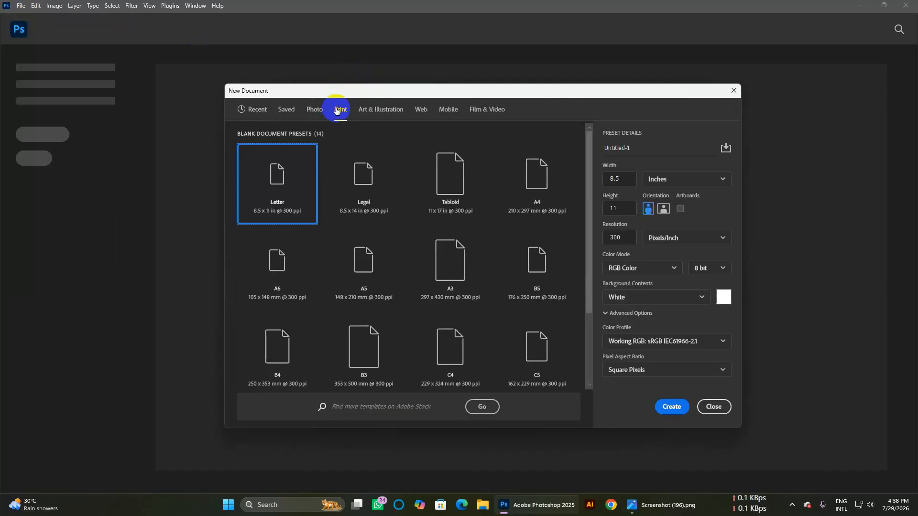
drag(622, 179, 583, 181)
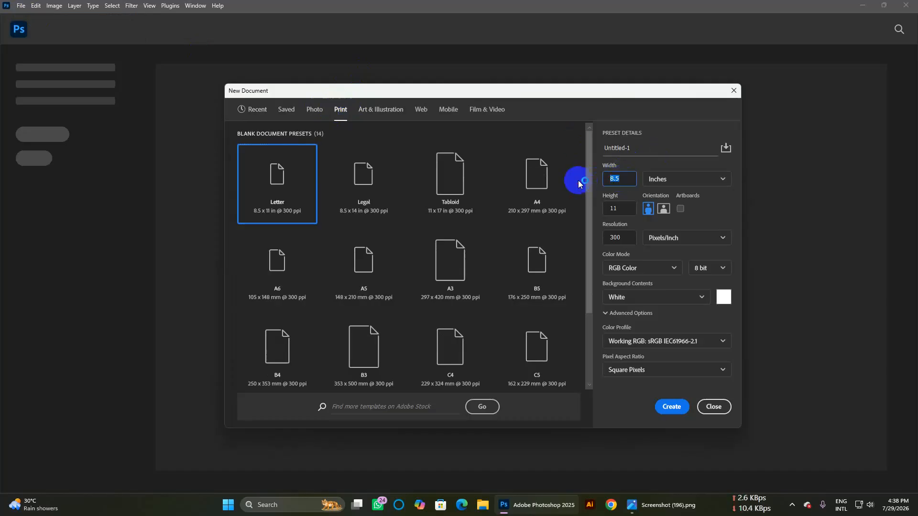
key(BackSpace)
text(5.8)
click(606, 207)
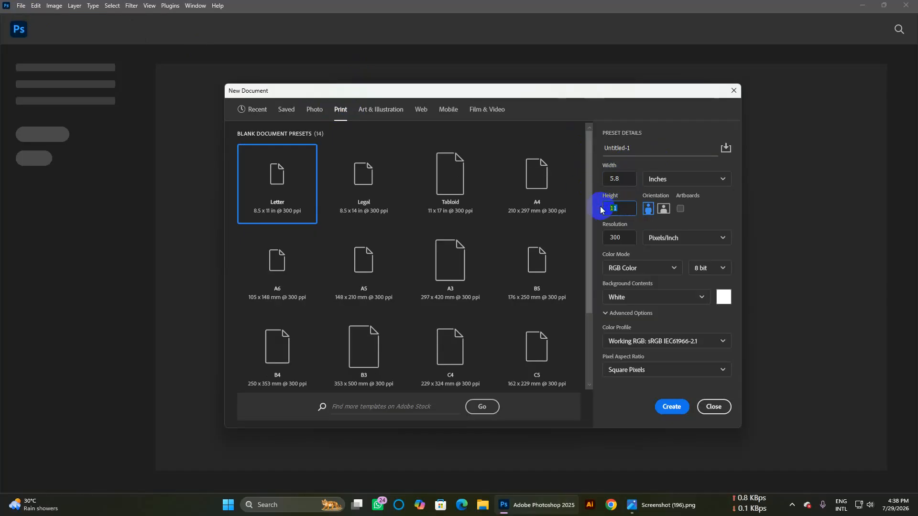
text(8.3)
click(611, 208)
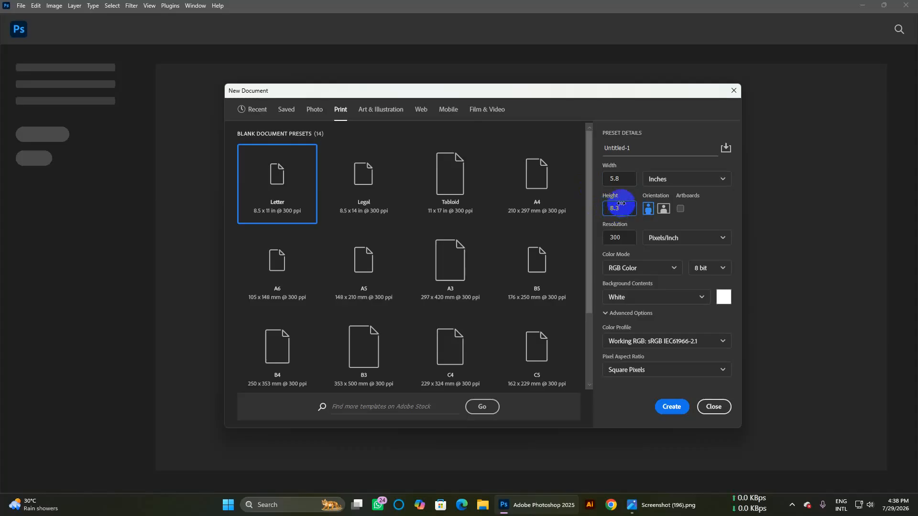
click(624, 177)
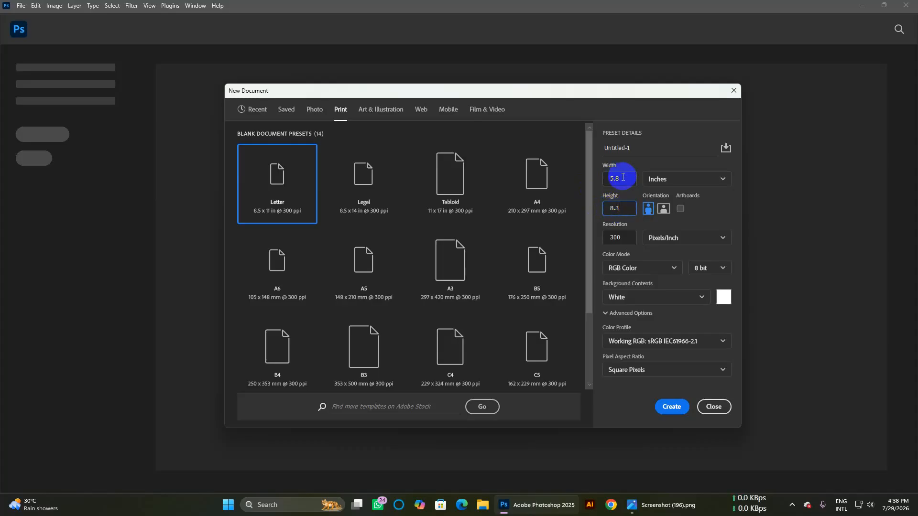
Step: Turn off Artboards, keep RGB Color, and create the document
click(681, 210)
click(681, 210)
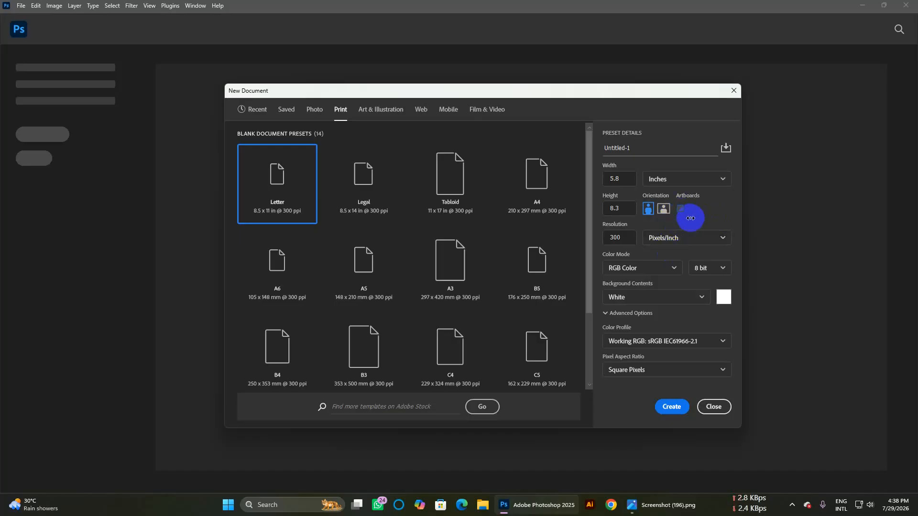
click(643, 271)
click(643, 271)
click(643, 272)
click(643, 272)
click(672, 409)
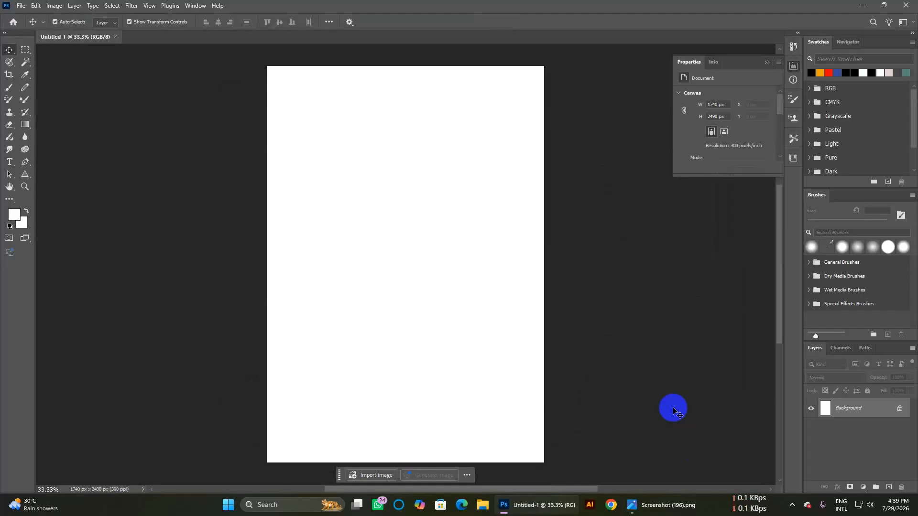
Step: Duplicate the Background layer and choose the Rectangle Tool
click(866, 502)
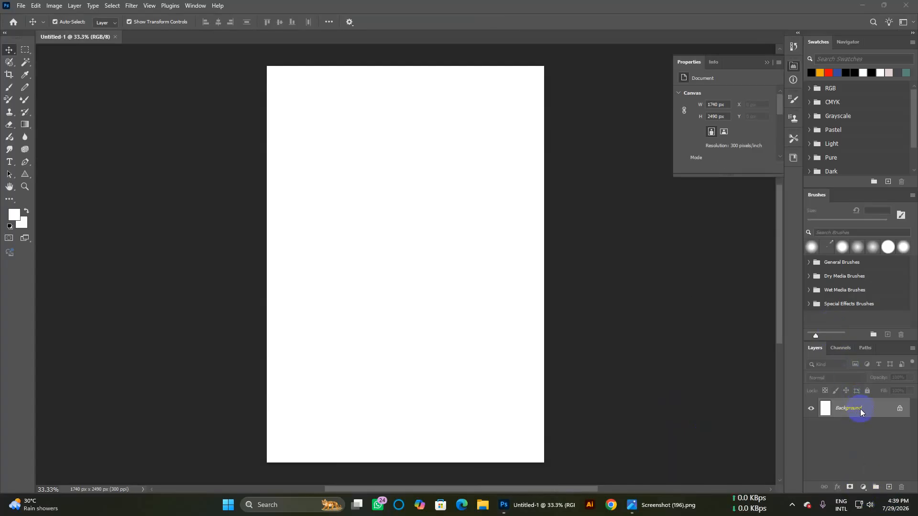
drag(861, 410, 888, 487)
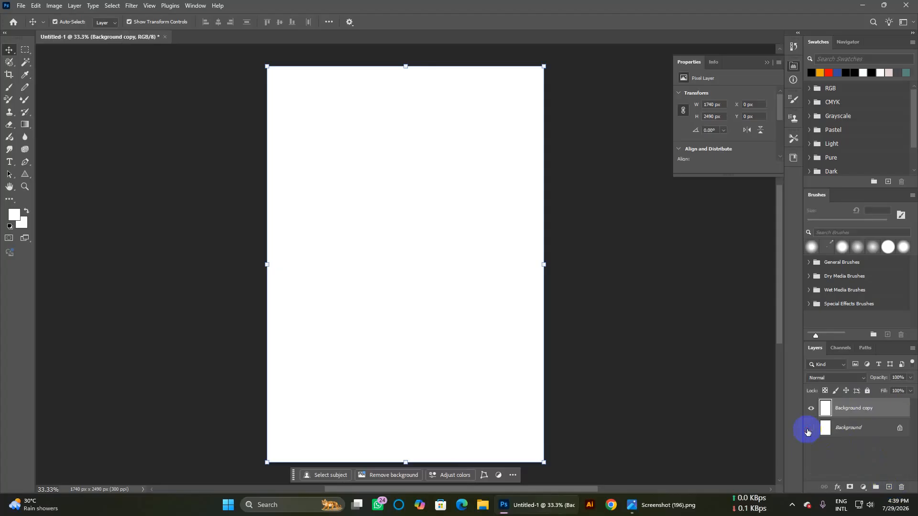
click(27, 180)
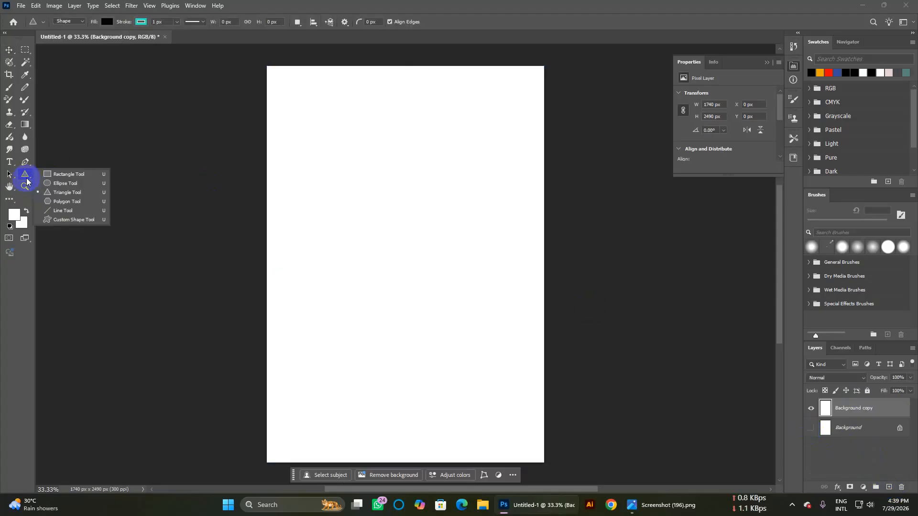
click(64, 175)
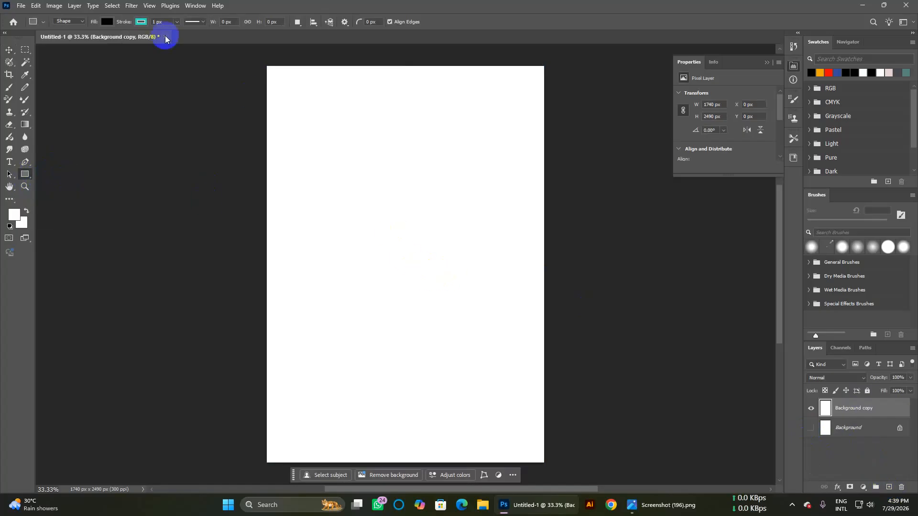
Step: Set the shape fill to teal-grey and the stroke to black
click(106, 22)
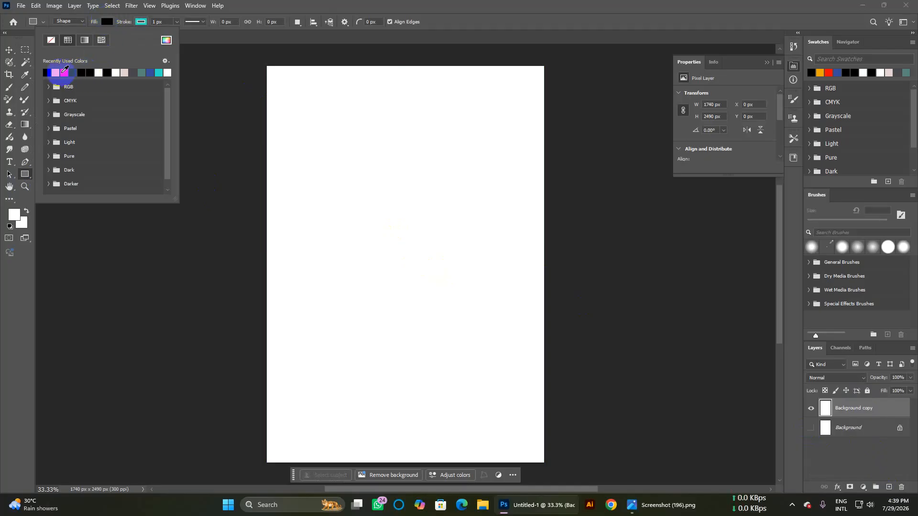
click(142, 72)
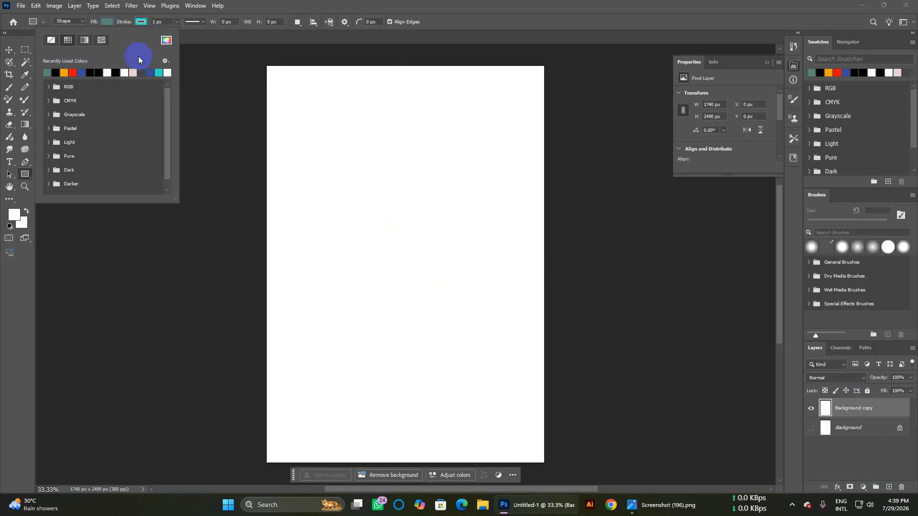
click(141, 22)
click(163, 22)
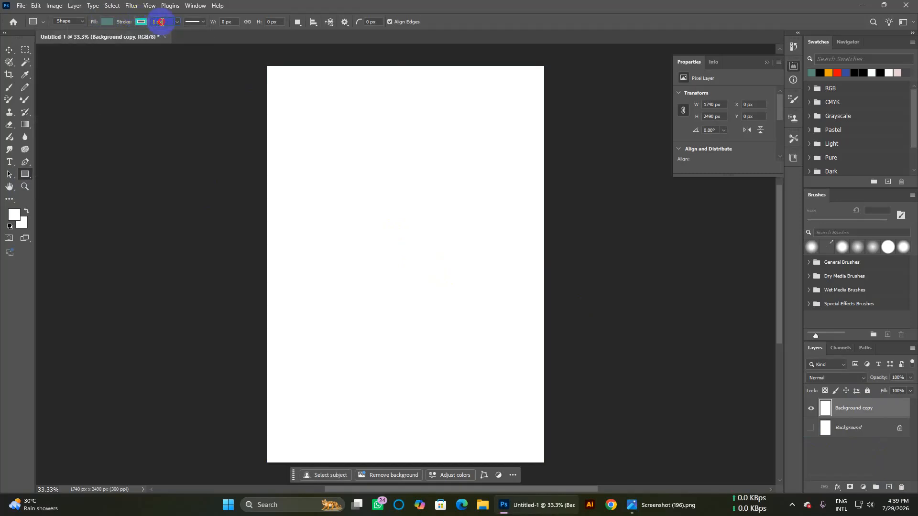
click(141, 22)
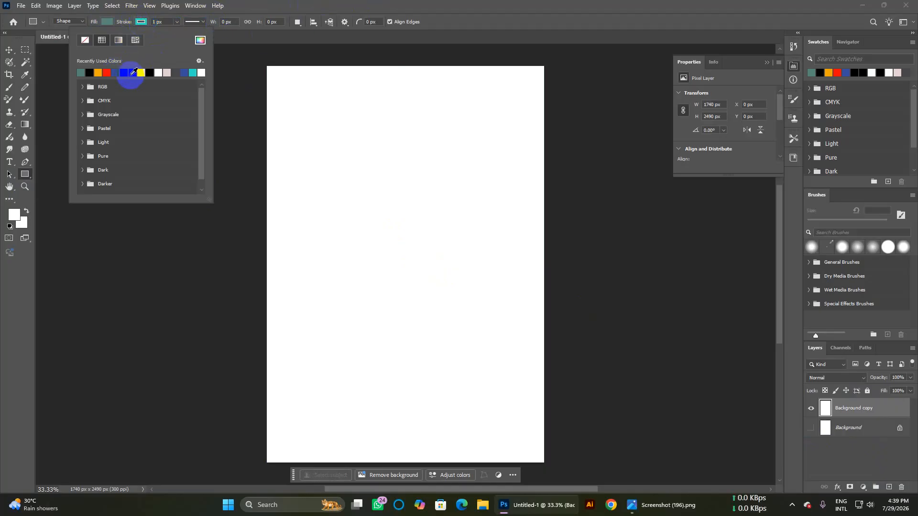
click(137, 72)
click(424, 4)
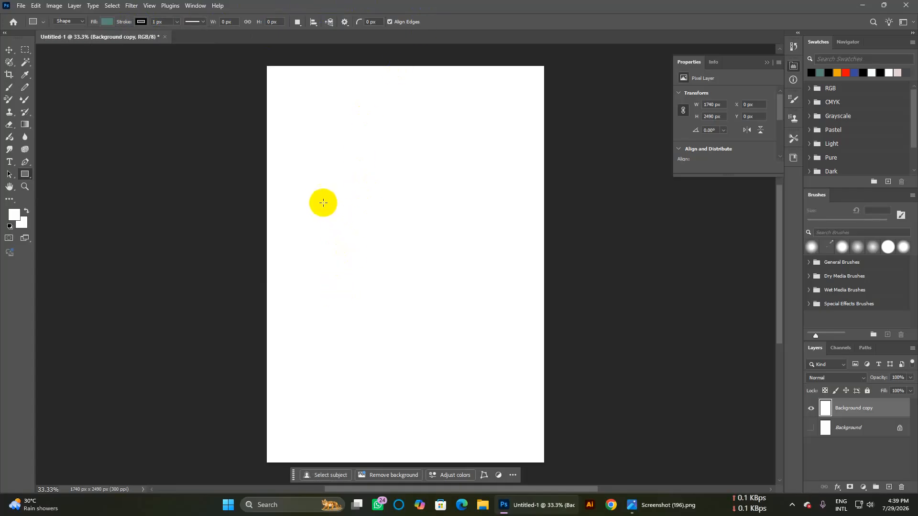
Step: Draw a 1232 x 725 px teal rectangle mid-page and move it left to X 205, Y 829
mouse_move(316, 198)
mouse_down()
mouse_move(513, 327)
mouse_move(510, 311)
mouse_move(404, 267)
mouse_move(531, 347)
mouse_move(454, 297)
mouse_move(517, 306)
mouse_move(416, 270)
mouse_move(439, 279)
mouse_move(475, 318)
mouse_move(513, 314)
mouse_up()
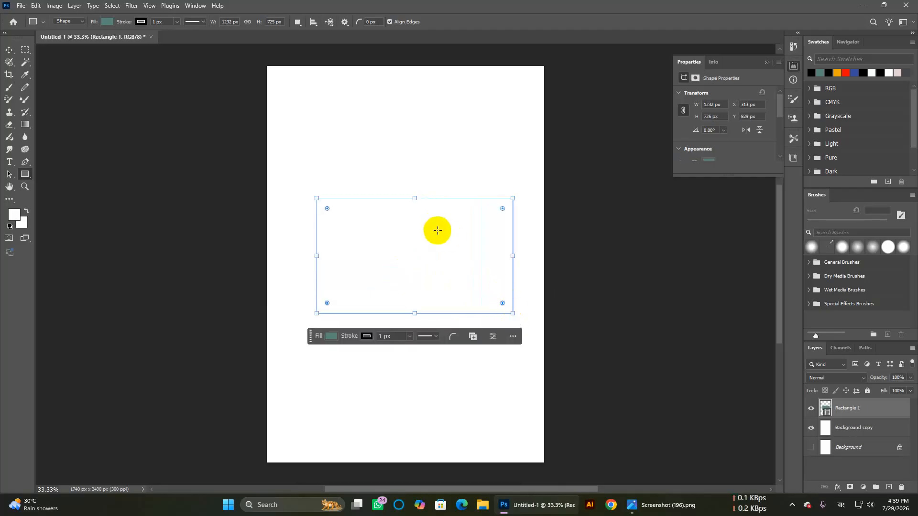
click(10, 49)
drag(444, 244, 425, 244)
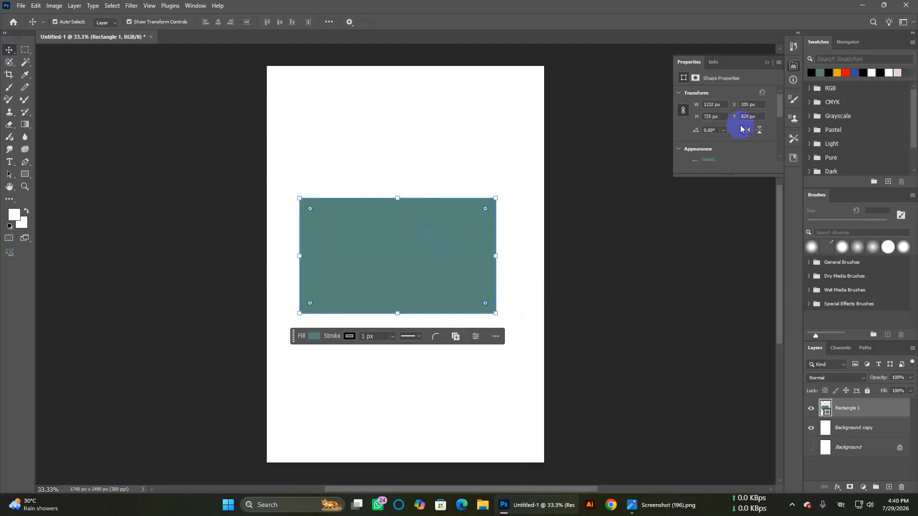
click(691, 62)
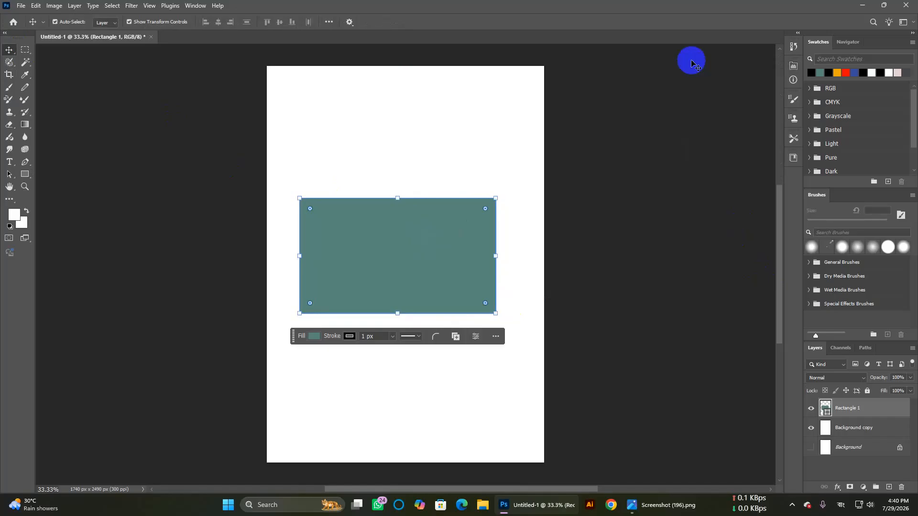
click(794, 66)
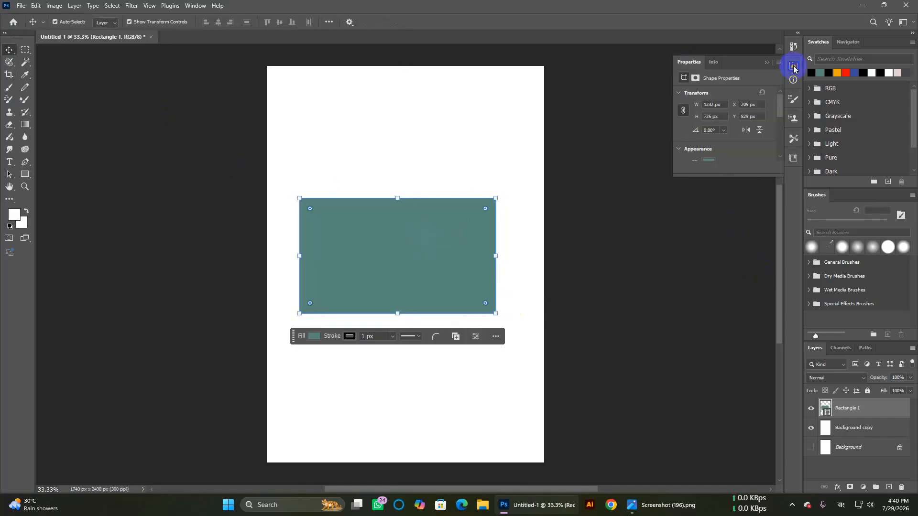
Step: Give Rectangle 1 a 238 px radius on its bottom-left and top-right corners, then deselect
scroll(712, 109, down, 2)
scroll(711, 115, down, 3)
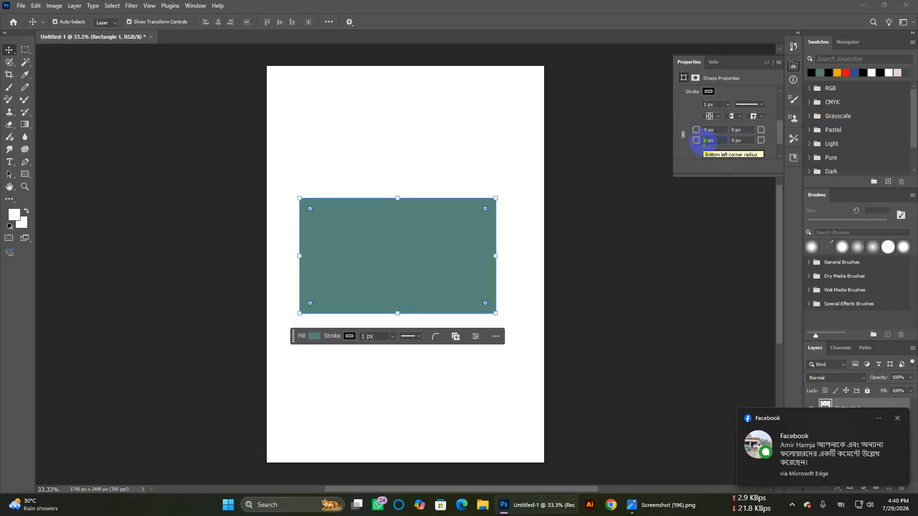
text(4)
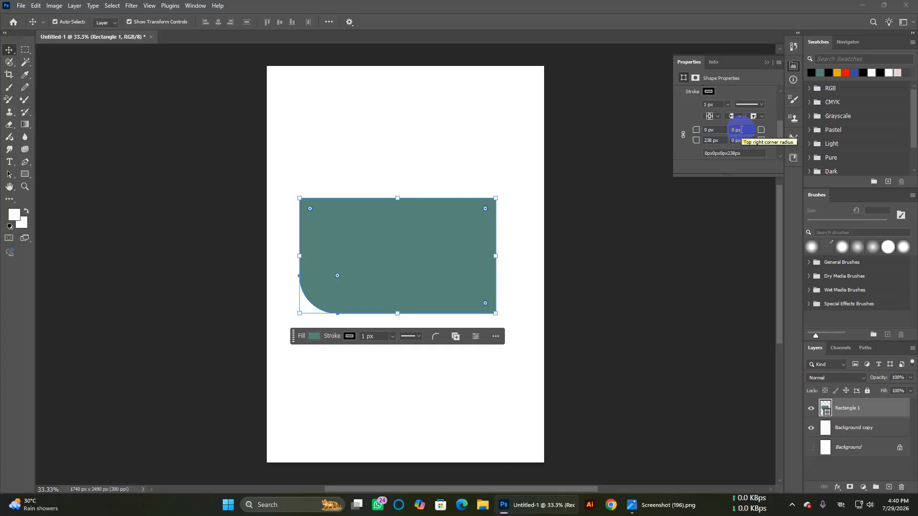
drag(736, 130, 726, 129)
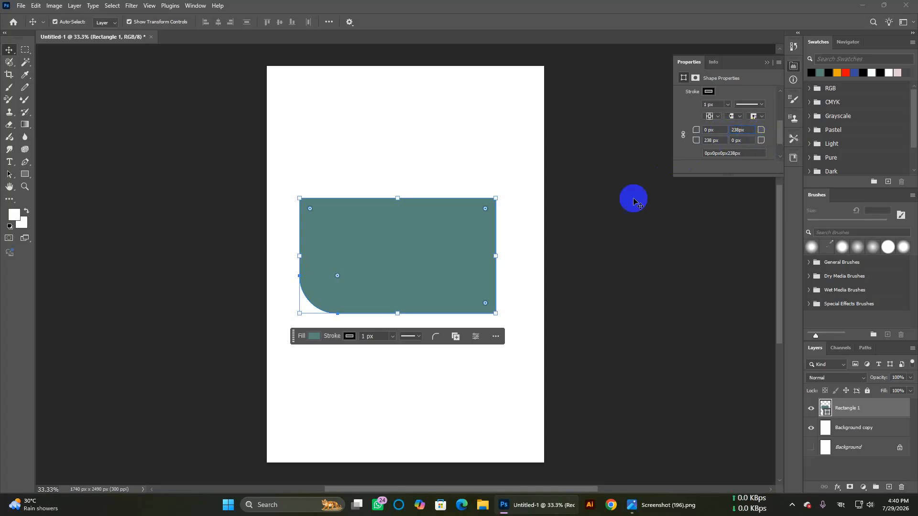
click(717, 129)
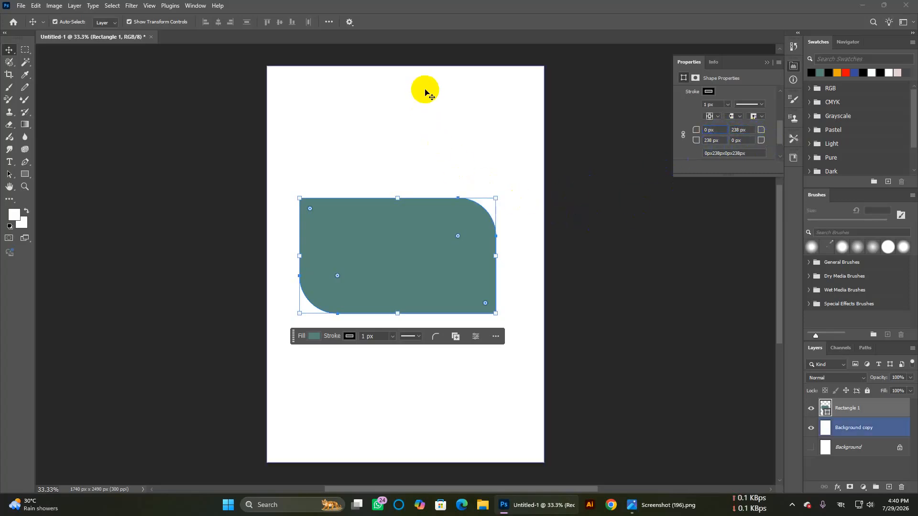
click(628, 194)
click(278, 304)
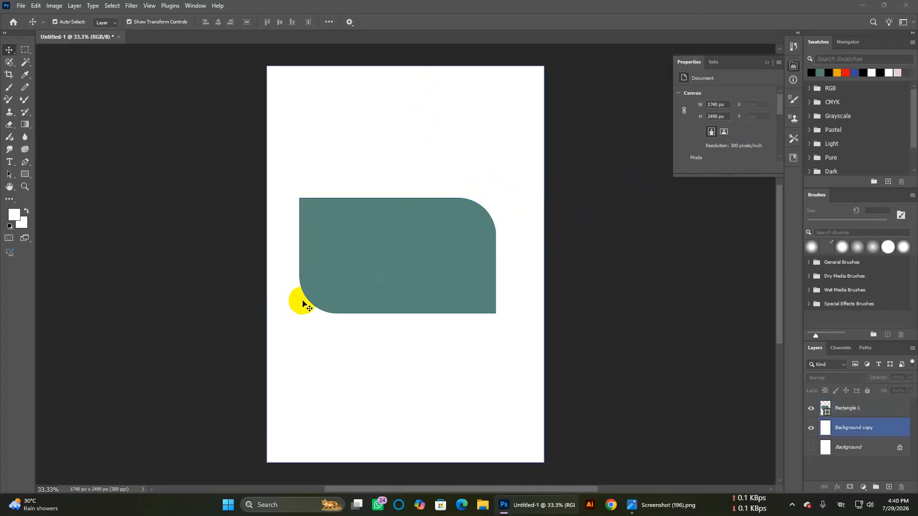
Step: Rotate the rounded rectangle about 42° diagonally and nudge it down and right
click(303, 303)
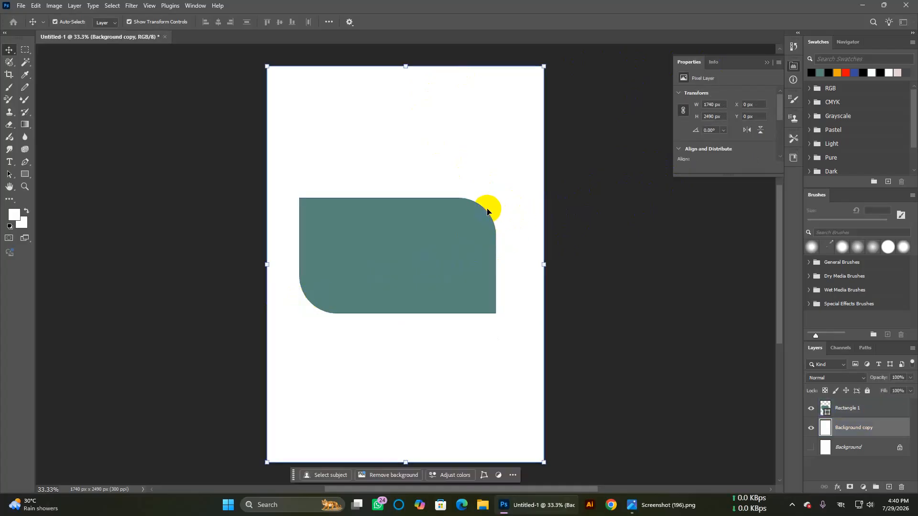
click(438, 244)
drag(501, 190, 523, 276)
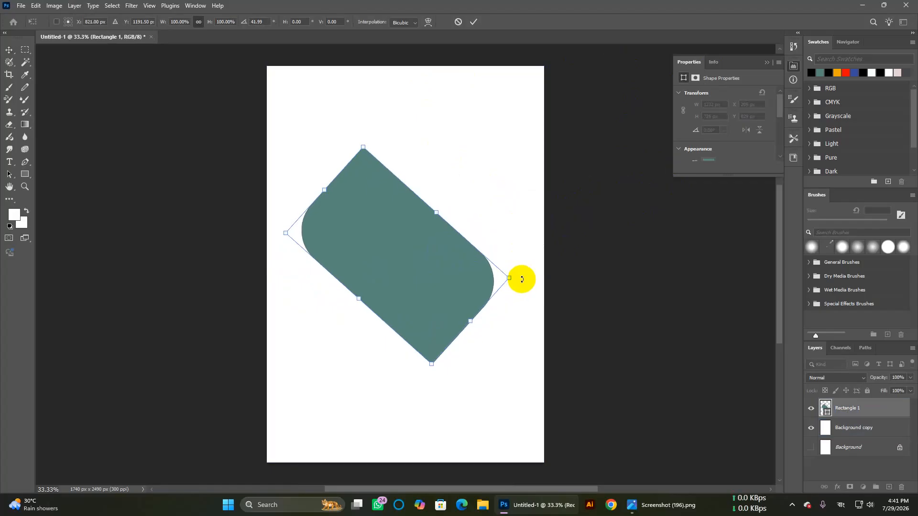
drag(415, 252, 426, 268)
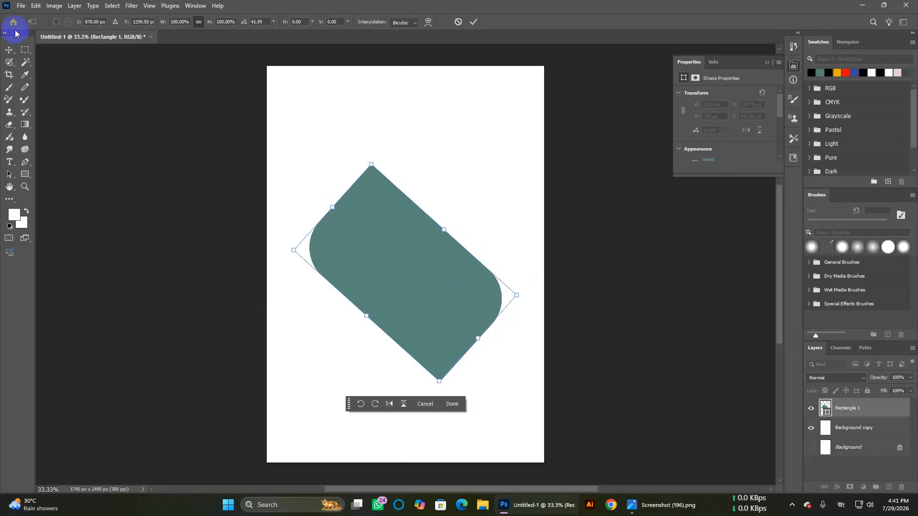
click(5, 49)
click(128, 135)
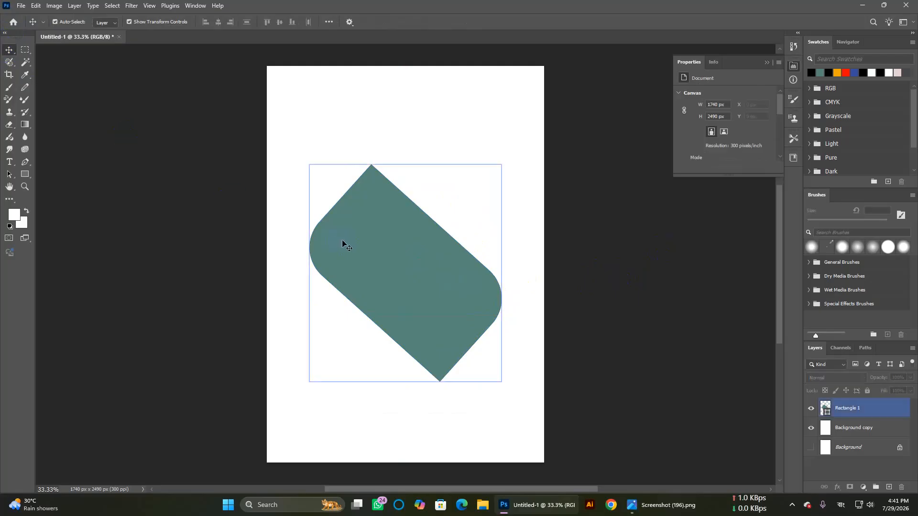
Step: Set Rectangle 1's fill to teal #57847a and reselect the layer
click(364, 247)
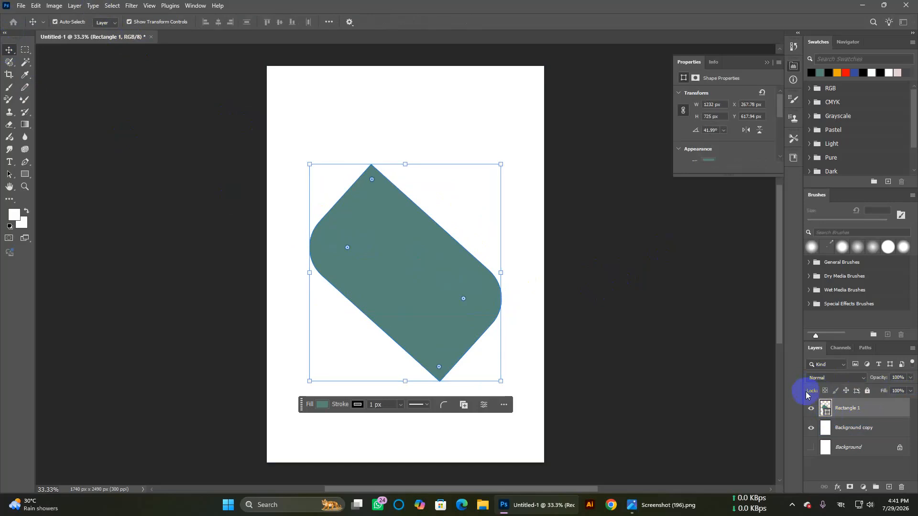
double_click(826, 410)
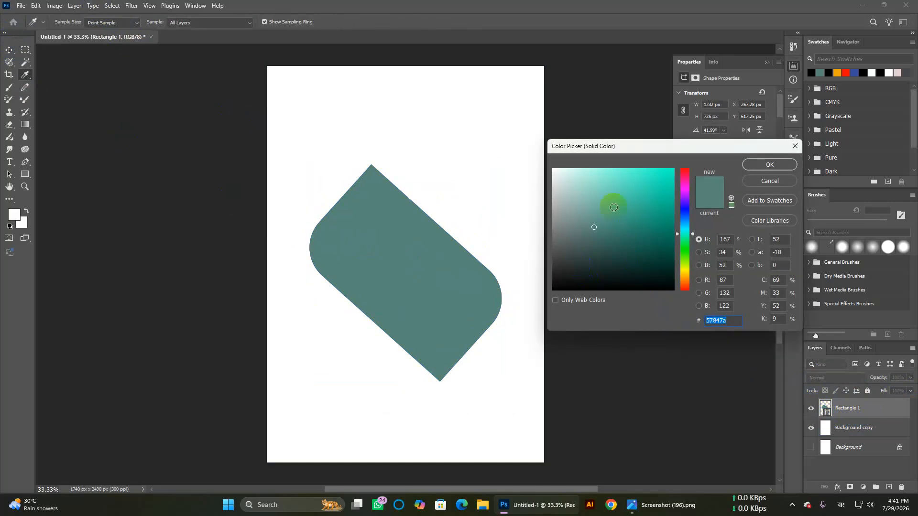
click(771, 163)
click(628, 233)
click(370, 266)
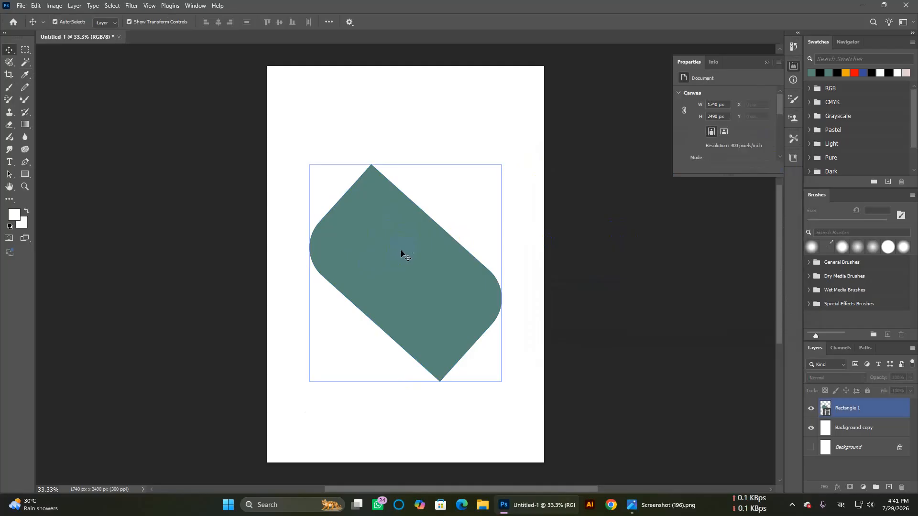
Step: With the Pen tool, start a no-fill shape path along the rectangle's left edge
click(20, 164)
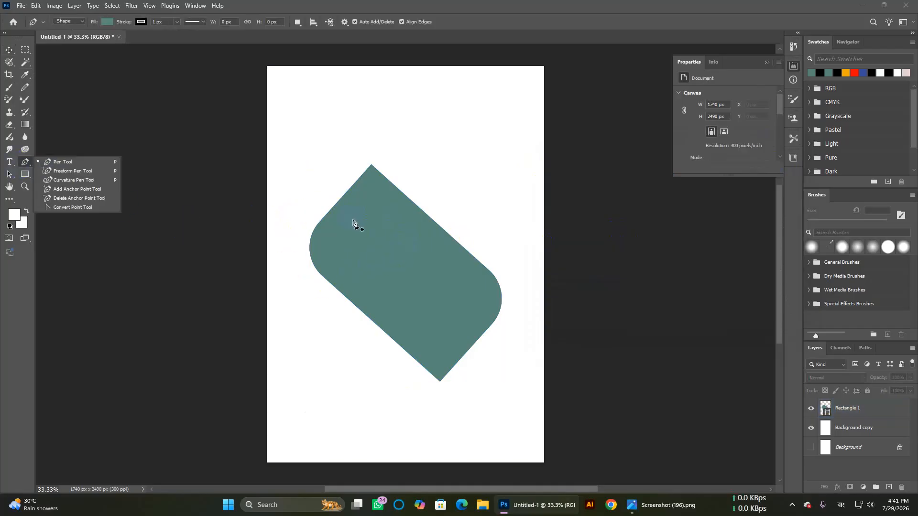
click(450, 232)
scroll(402, 250, up, 5)
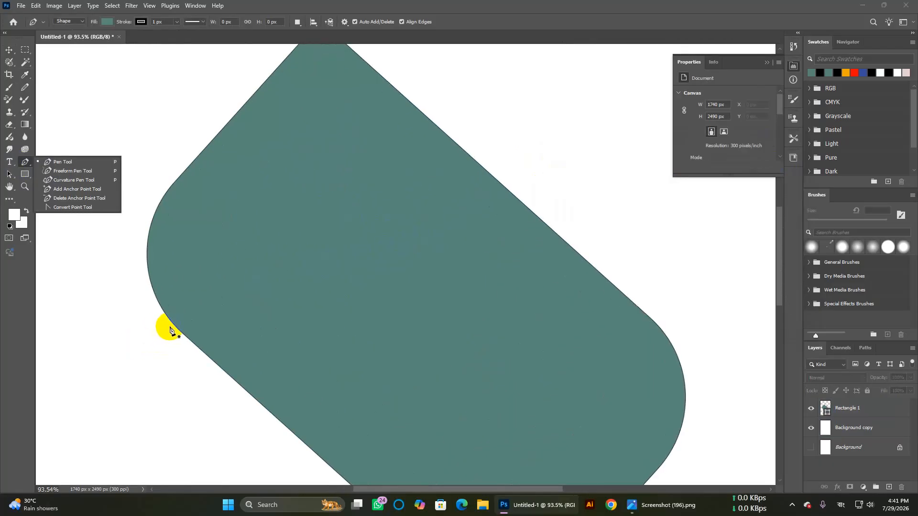
click(175, 327)
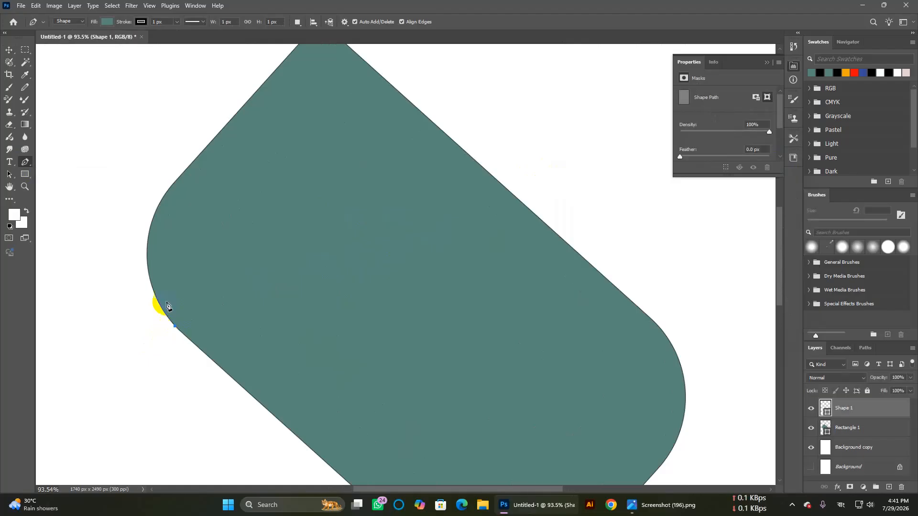
drag(160, 204, 197, 152)
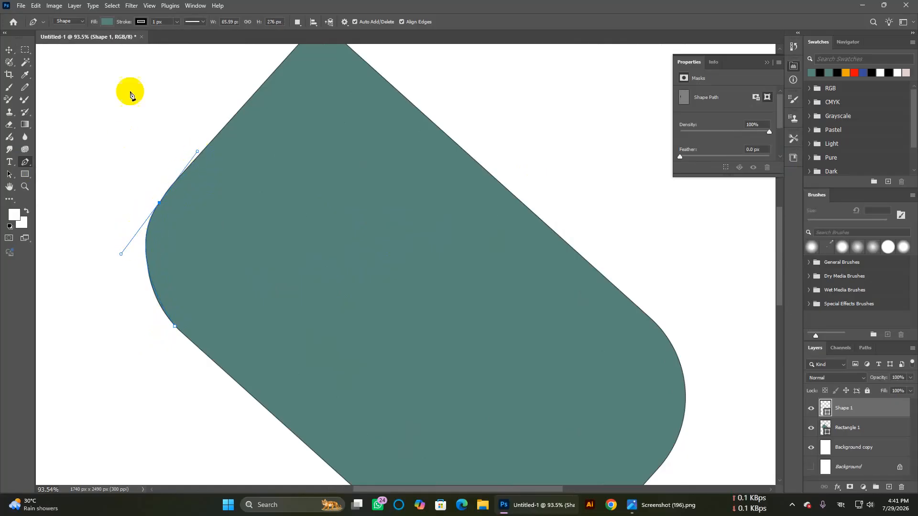
click(106, 23)
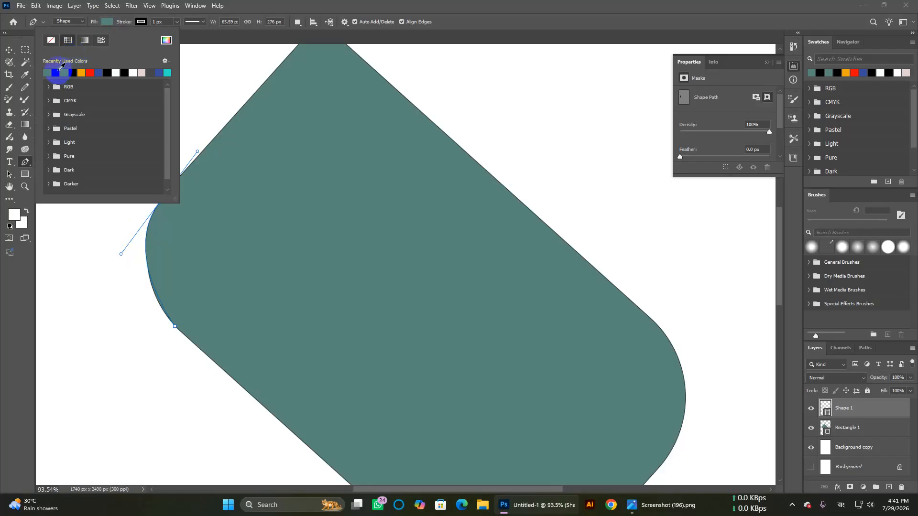
click(54, 41)
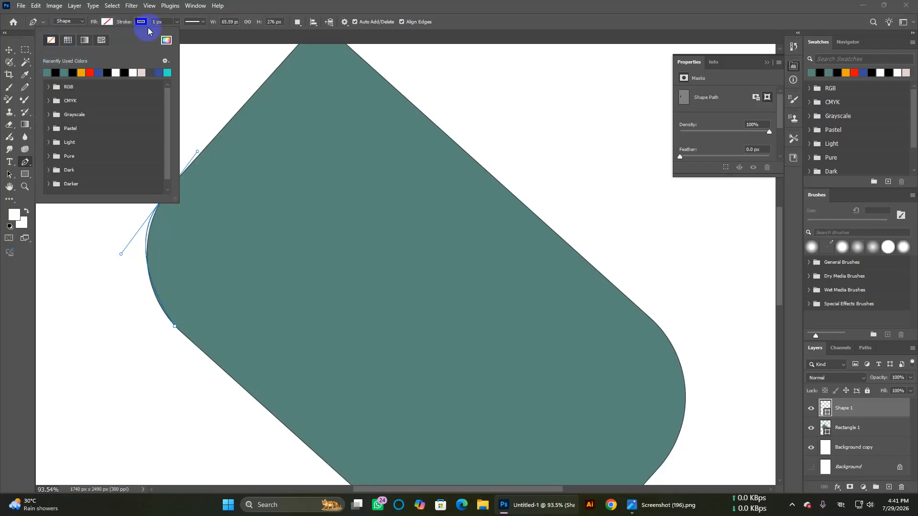
click(165, 20)
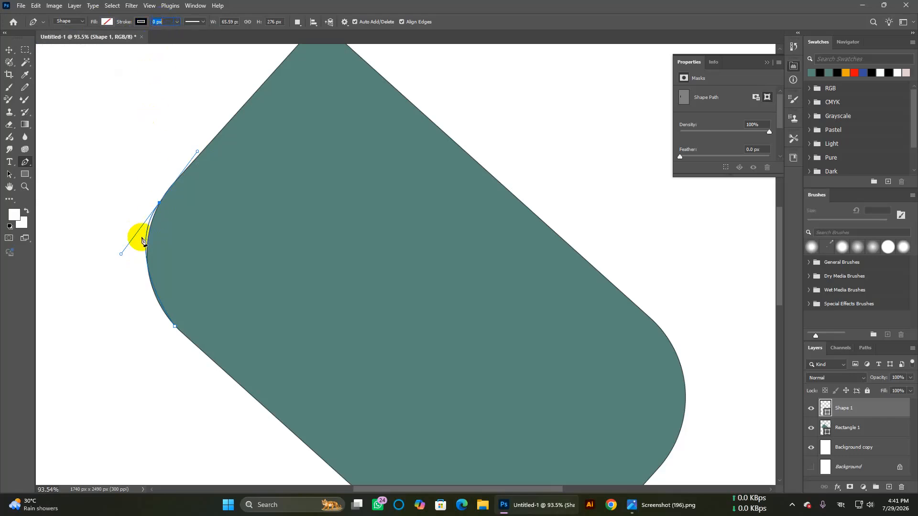
Step: Curve the path along the rounded upper-left edge and anchor it at the rectangle's top corner
click(121, 254)
drag(121, 254, 137, 274)
key(ctrl+z)
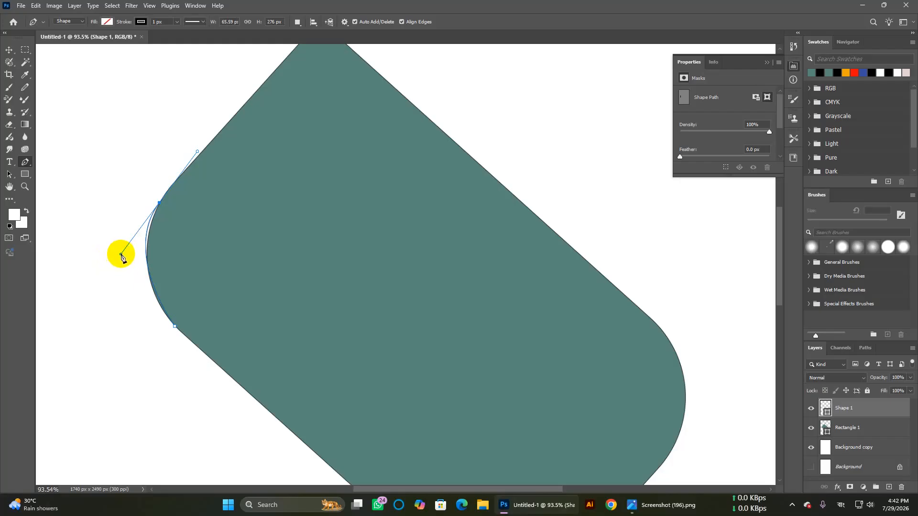
drag(121, 254, 124, 277)
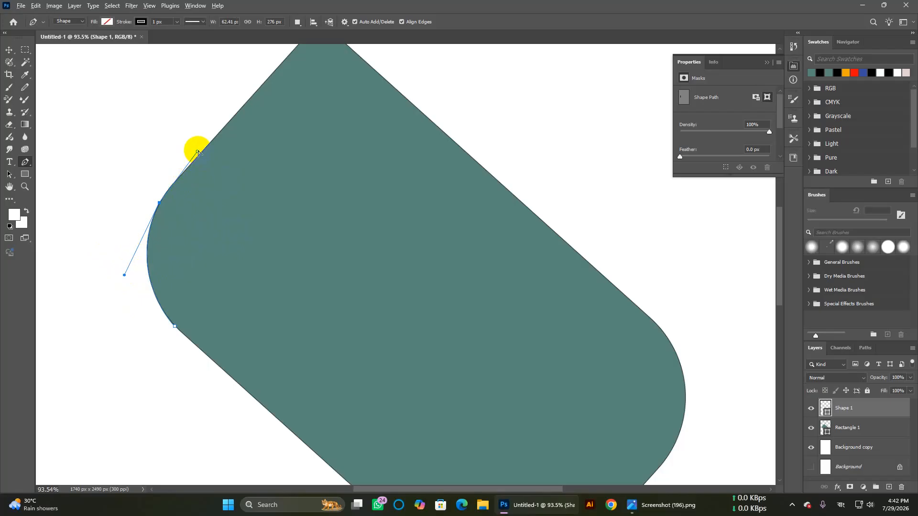
drag(198, 151, 160, 204)
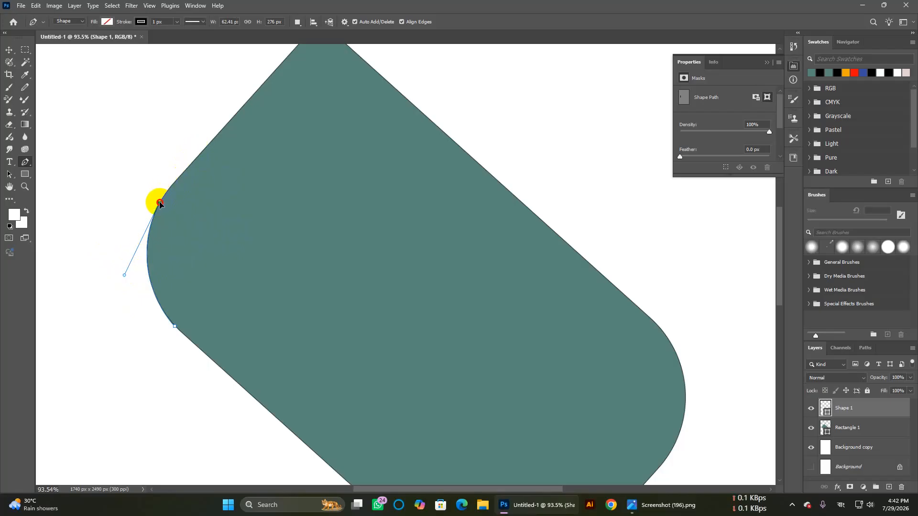
scroll(273, 209, up, 5)
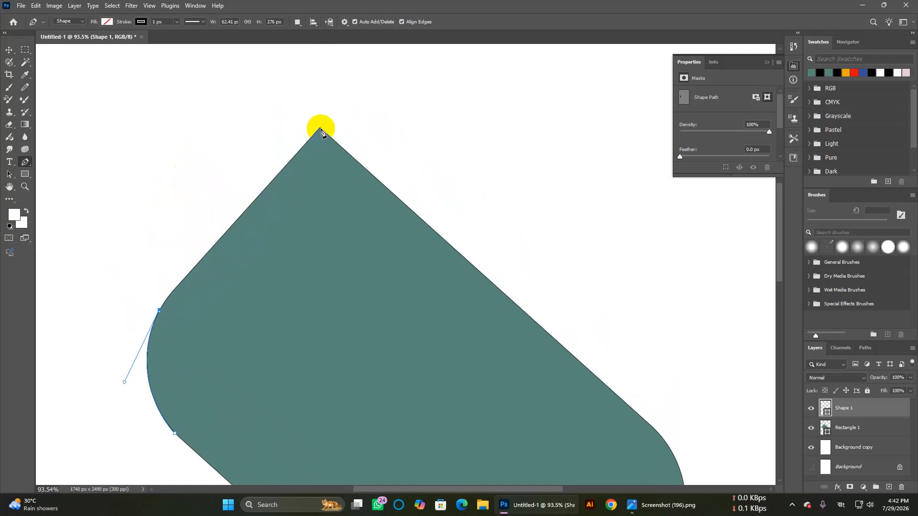
click(320, 128)
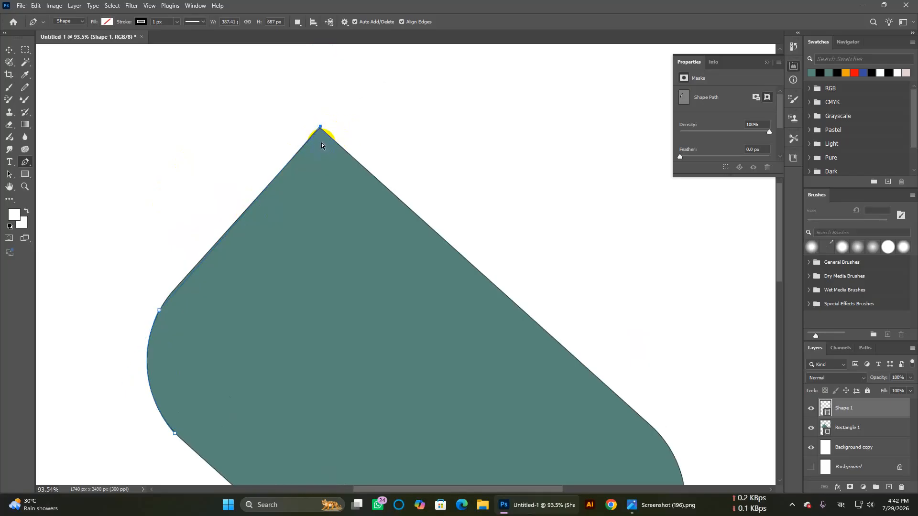
click(320, 129)
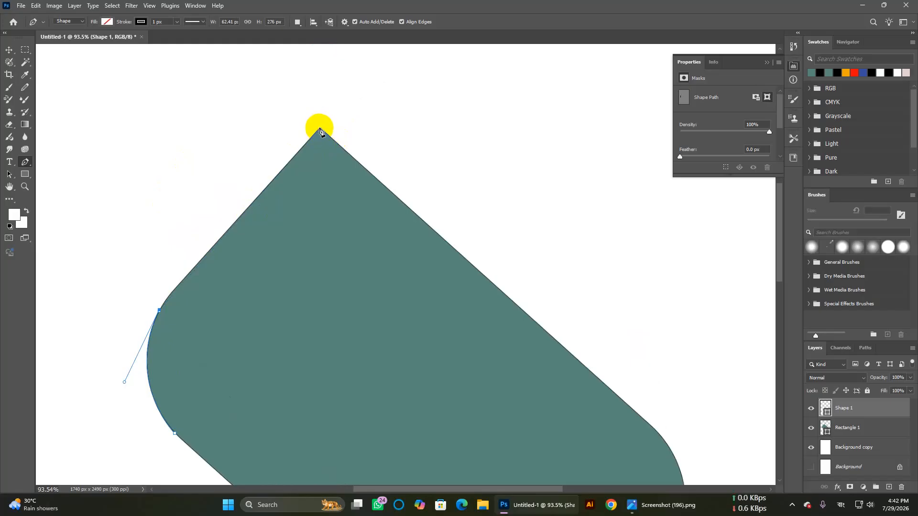
click(319, 129)
scroll(371, 204, down, 3)
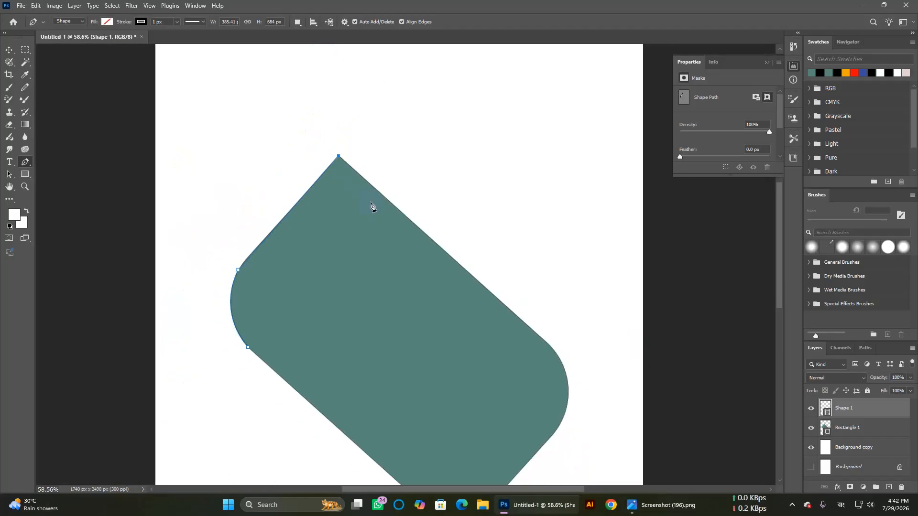
scroll(401, 200, up, 8)
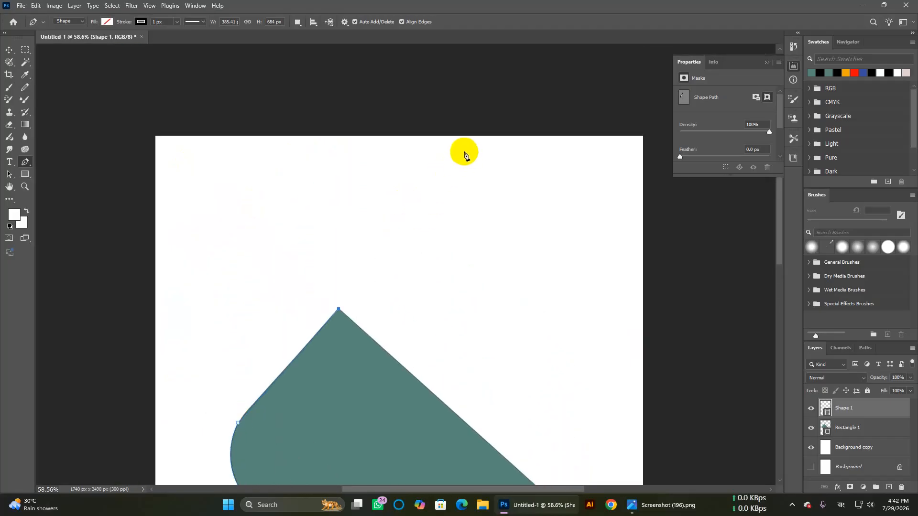
Step: Extend the path to the top edge, top-left corner and left edge, closing it at the rectangle
click(464, 139)
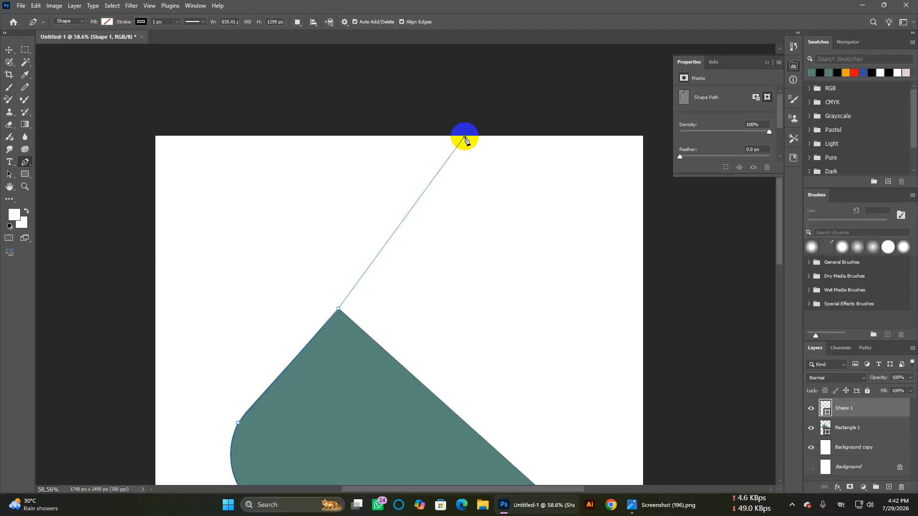
key(ctrl+z)
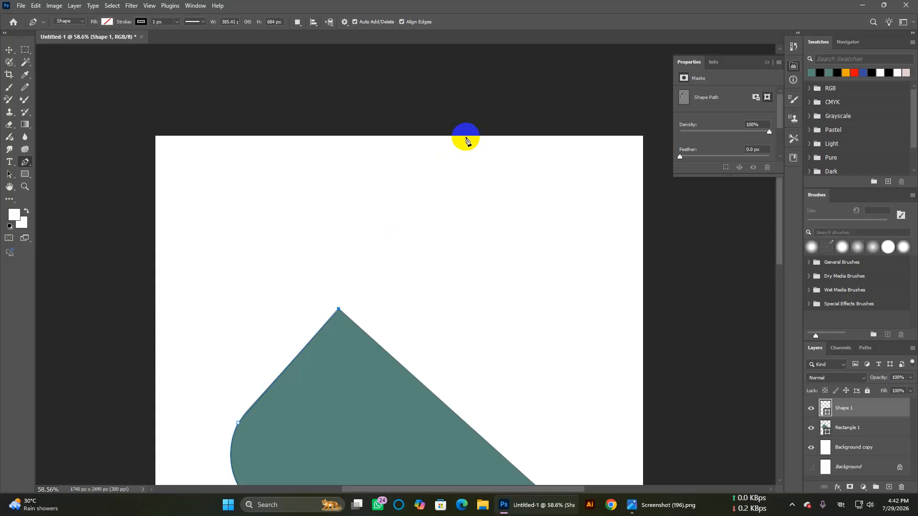
click(465, 138)
scroll(510, 221, down, 3)
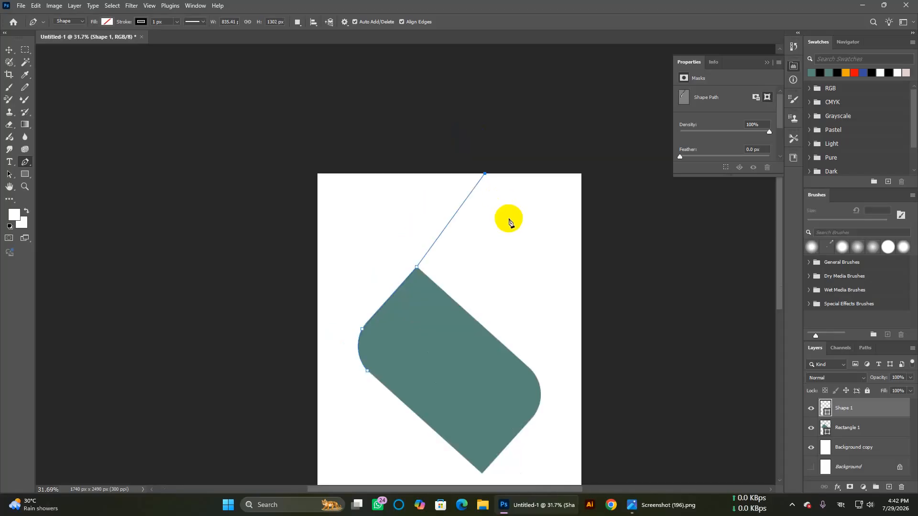
scroll(509, 221, up, 3)
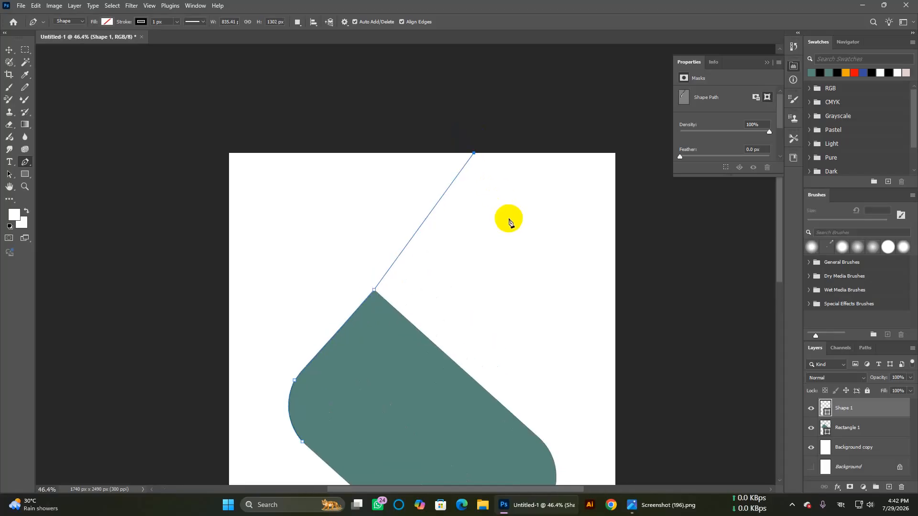
click(166, 138)
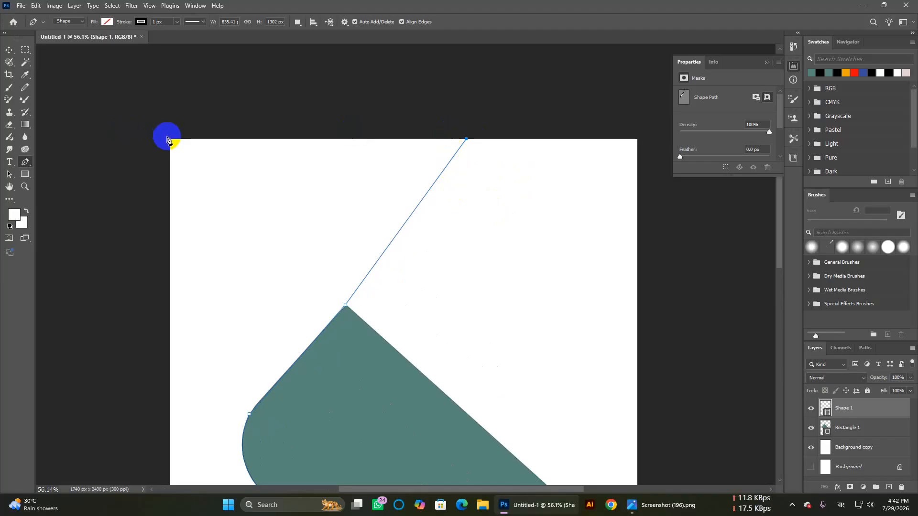
scroll(167, 139, down, 5)
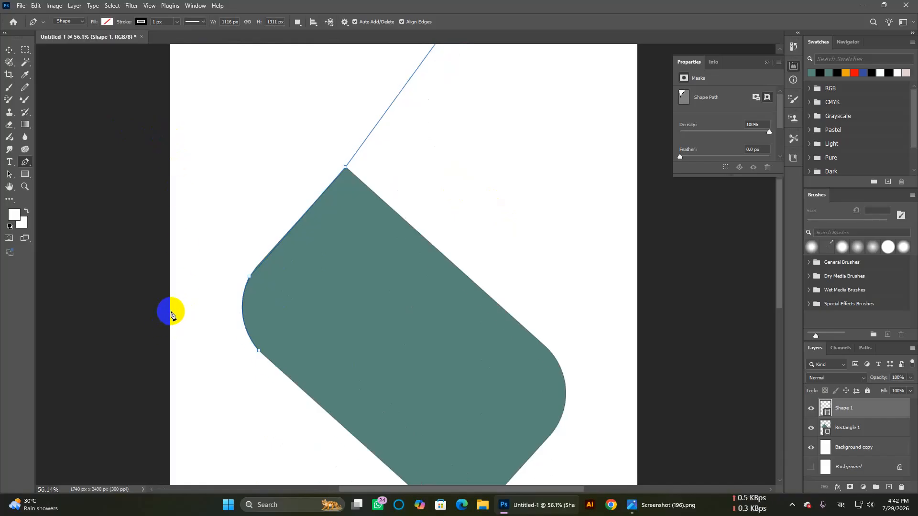
click(170, 314)
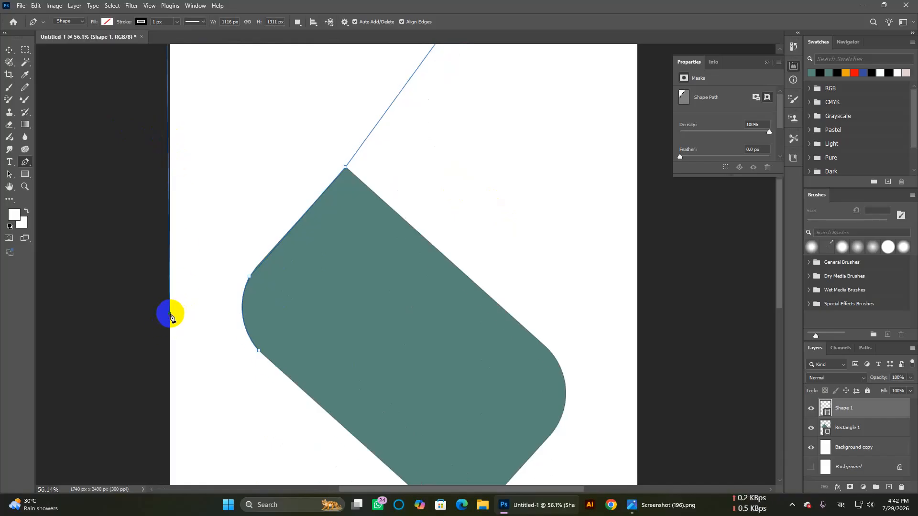
click(259, 351)
scroll(171, 311, up, 3)
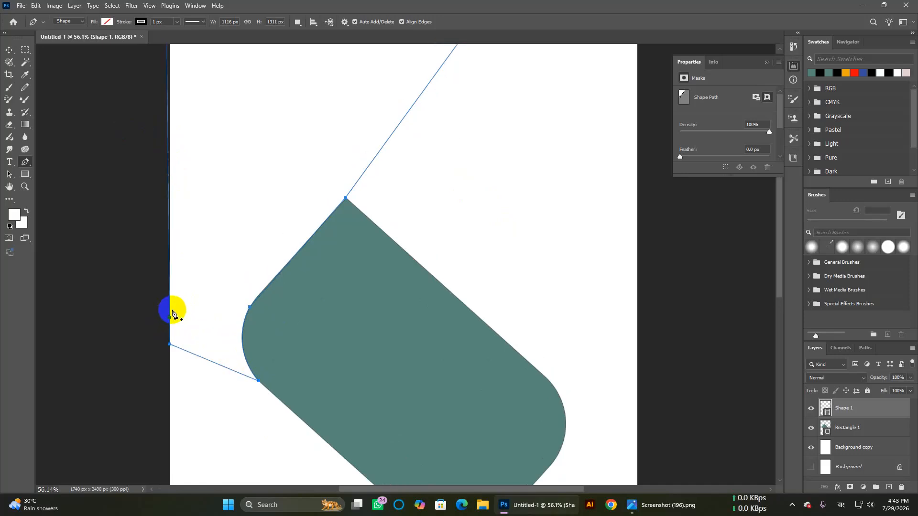
scroll(189, 268, down, 1)
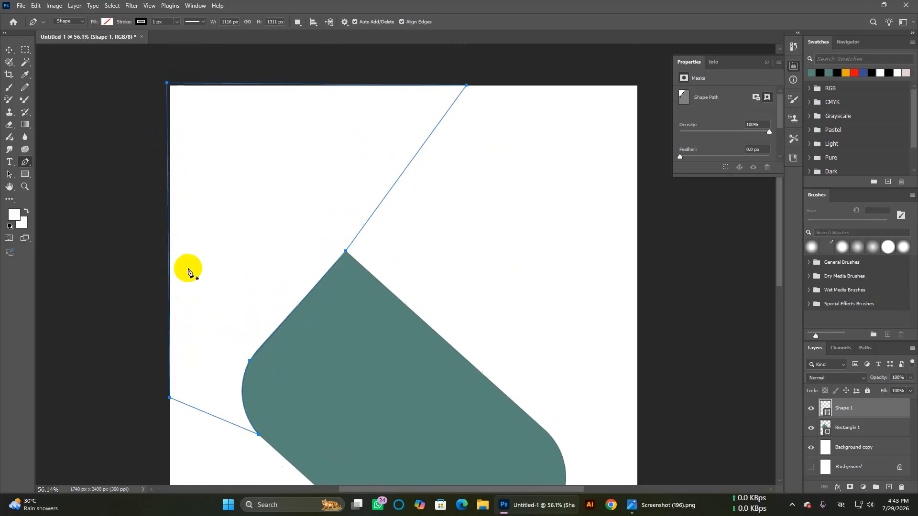
click(107, 21)
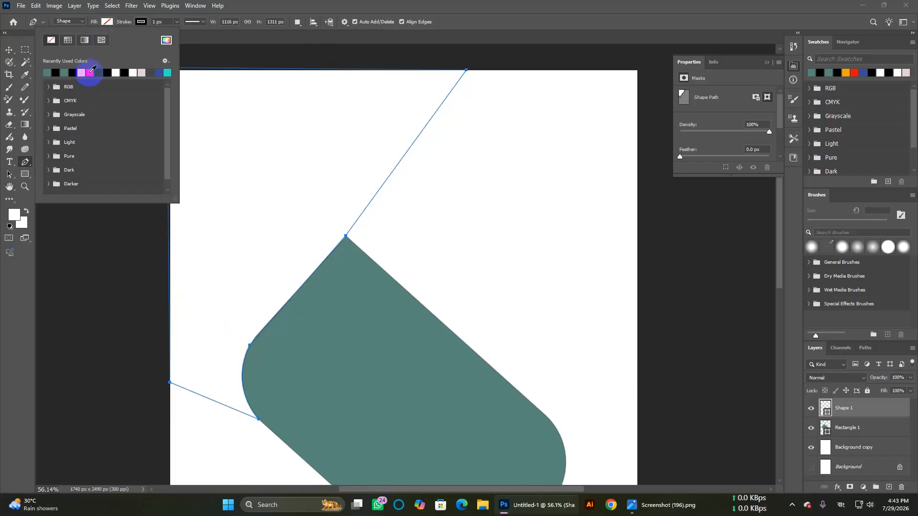
Step: Fill Shape 1 with dark blue
click(101, 73)
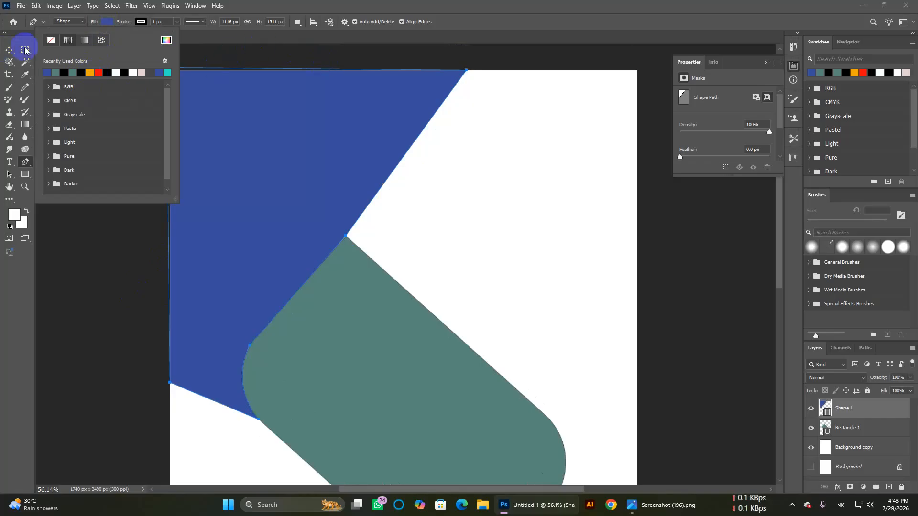
click(304, 7)
scroll(447, 189, down, 5)
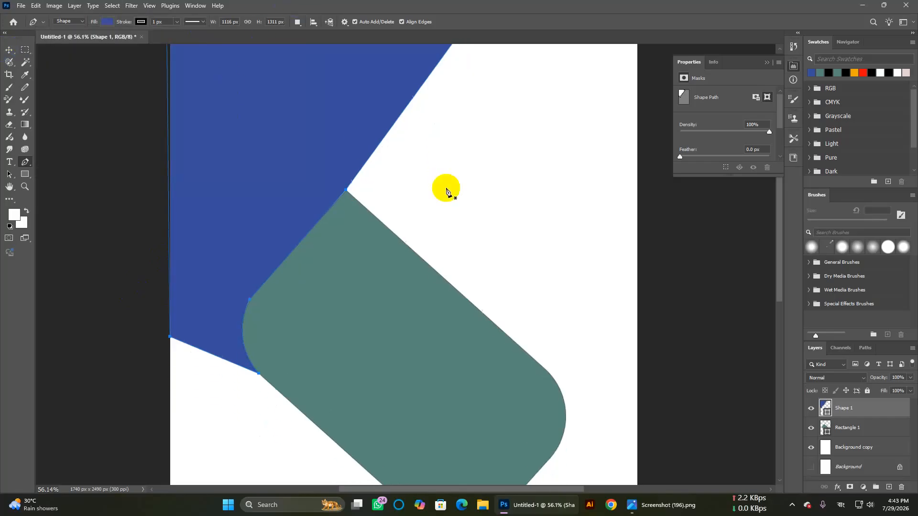
Step: Select the rounded rectangle and the blue shape, then pick the Pen tool in Shape mode
click(9, 49)
click(82, 127)
click(415, 260)
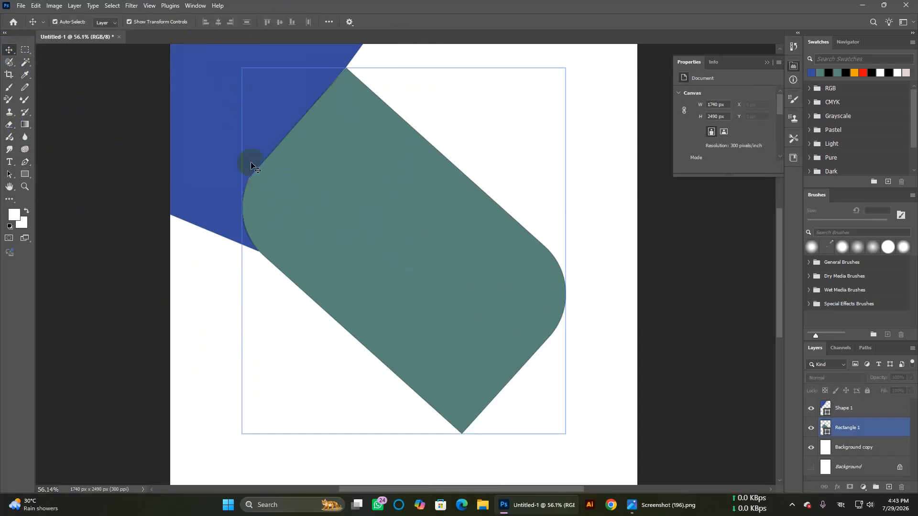
click(223, 153)
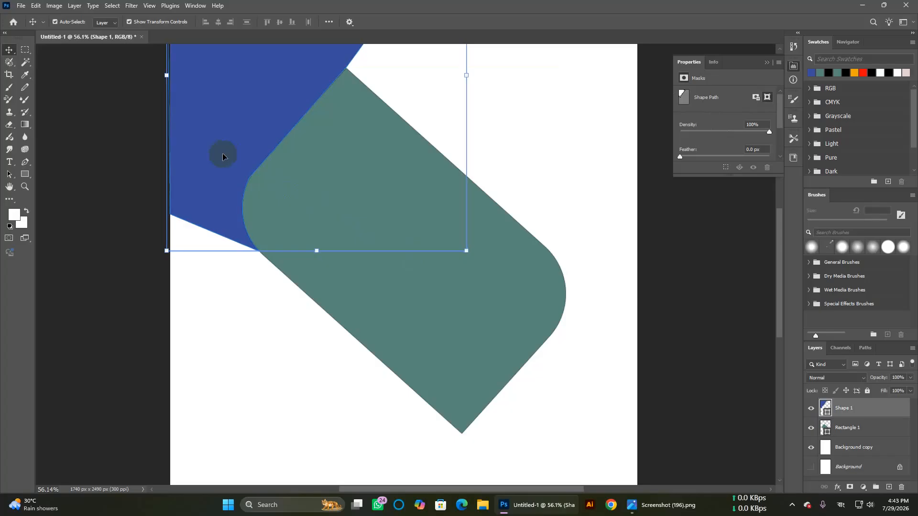
key(j)
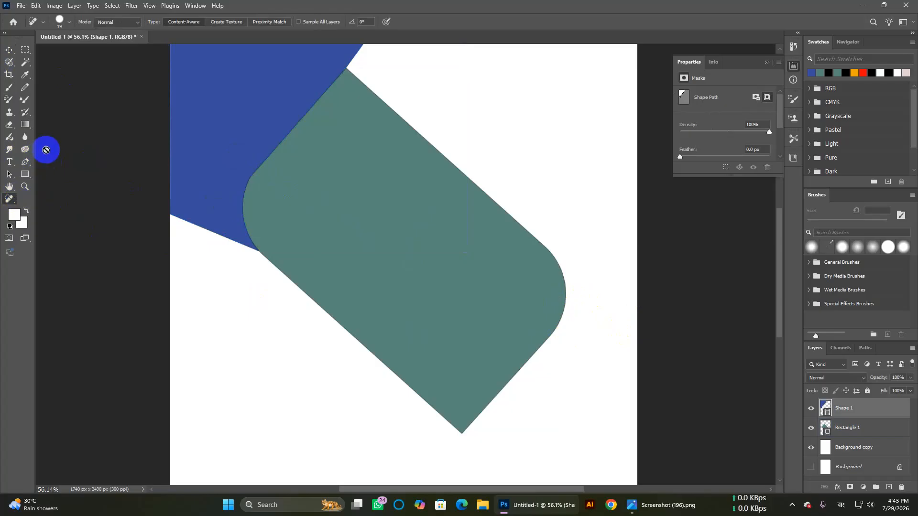
click(28, 167)
scroll(548, 321, down, 1)
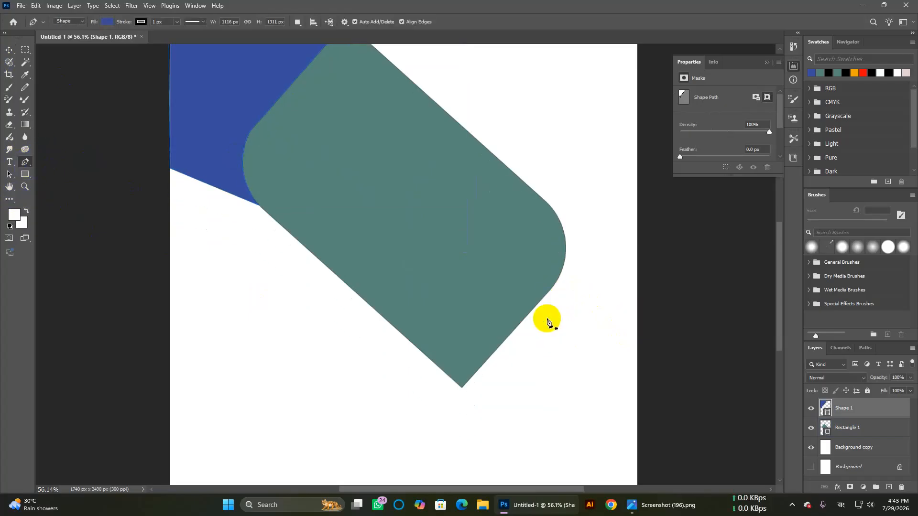
click(530, 189)
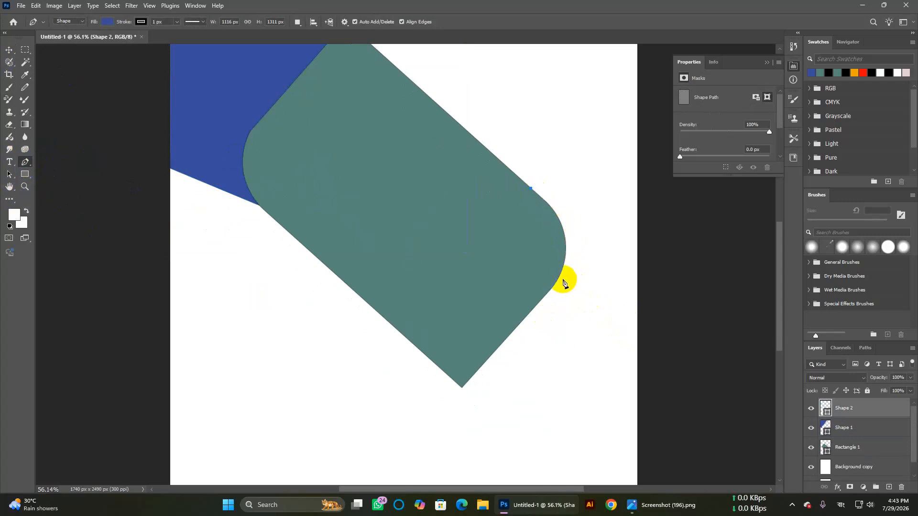
drag(555, 283, 525, 344)
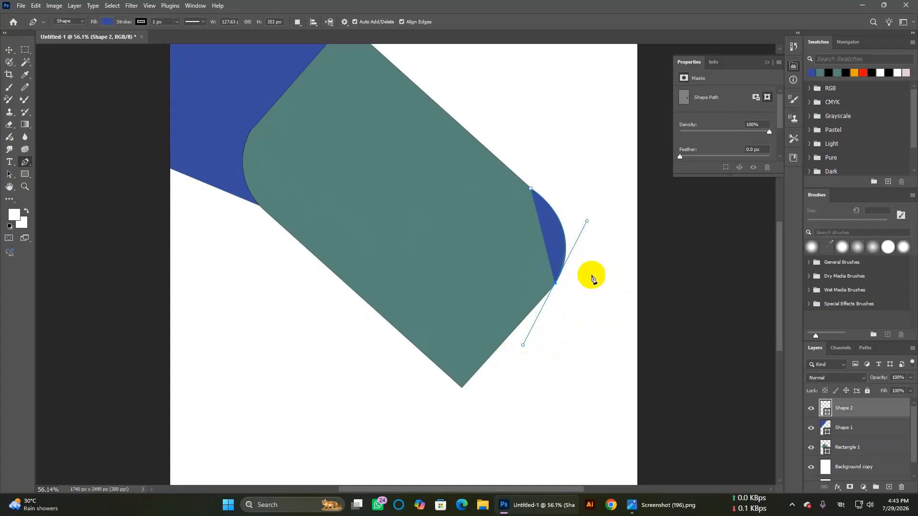
scroll(591, 277, up, 4)
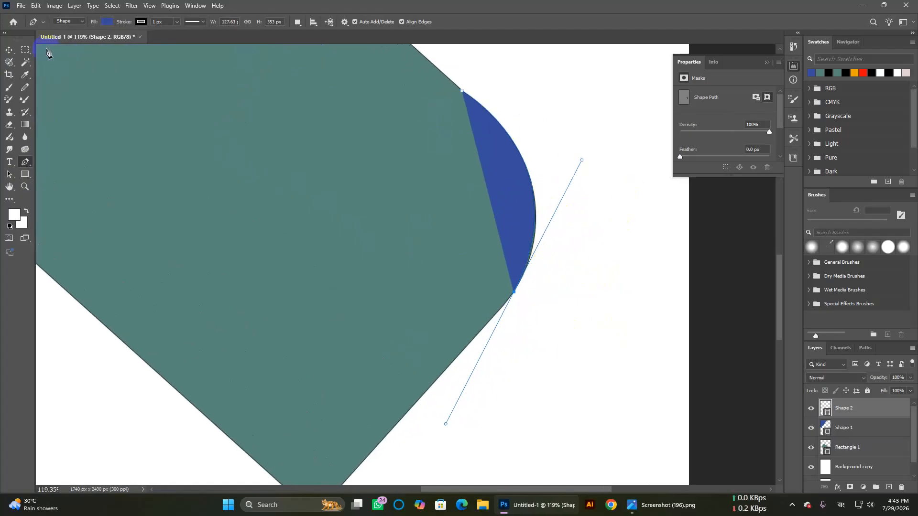
click(9, 50)
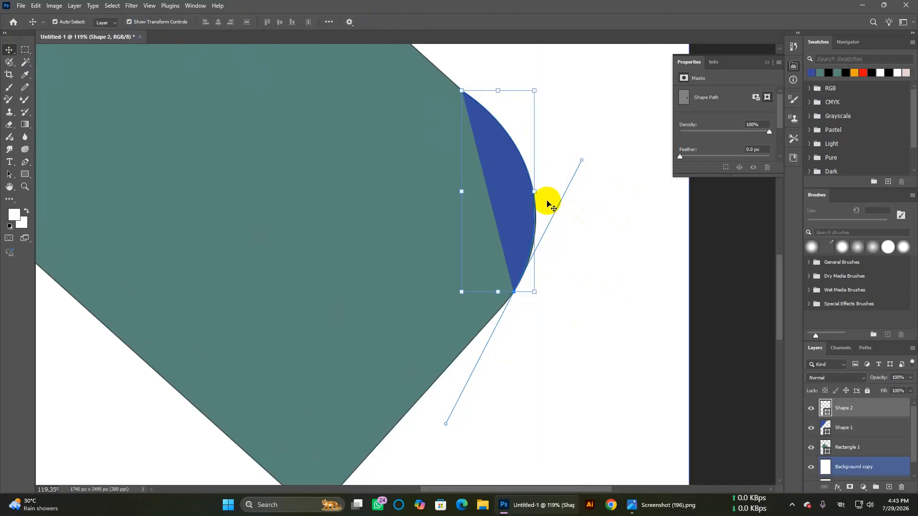
drag(582, 160, 587, 161)
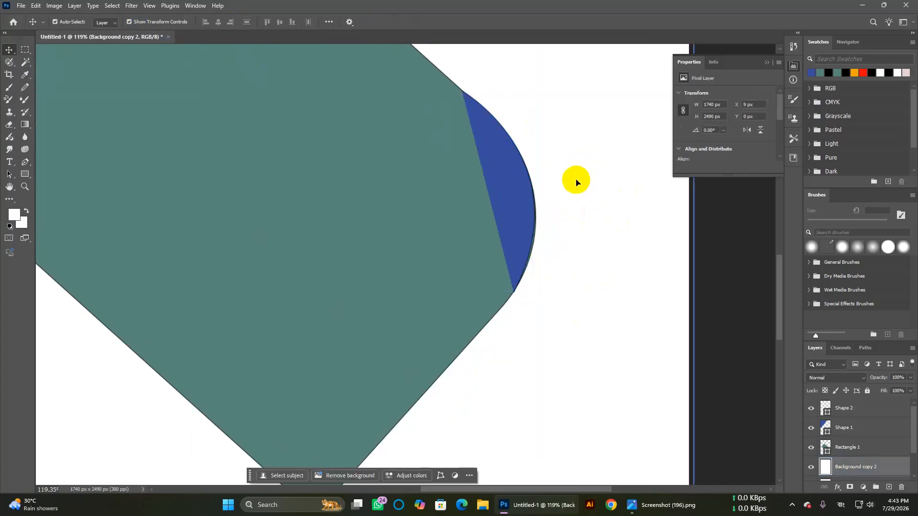
key(ctrl+z)
key(ctrl+z)
key(ctrl+z)
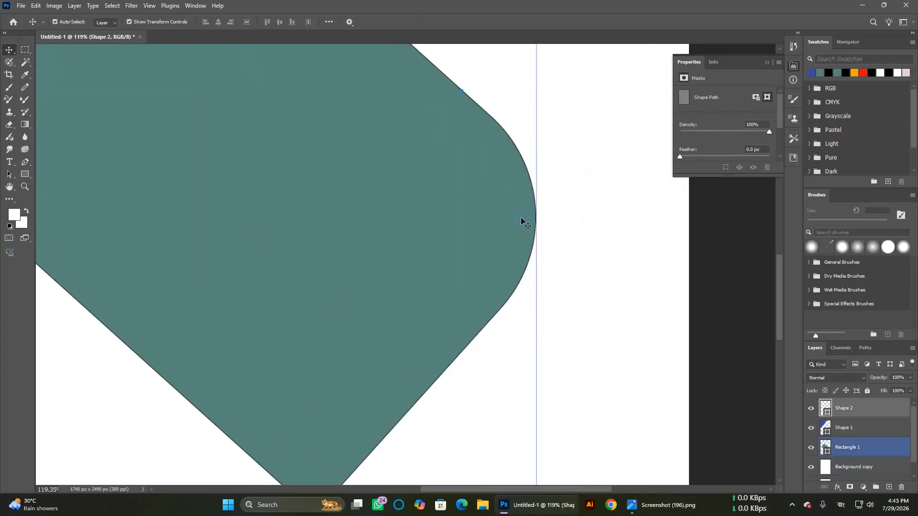
click(813, 409)
click(813, 409)
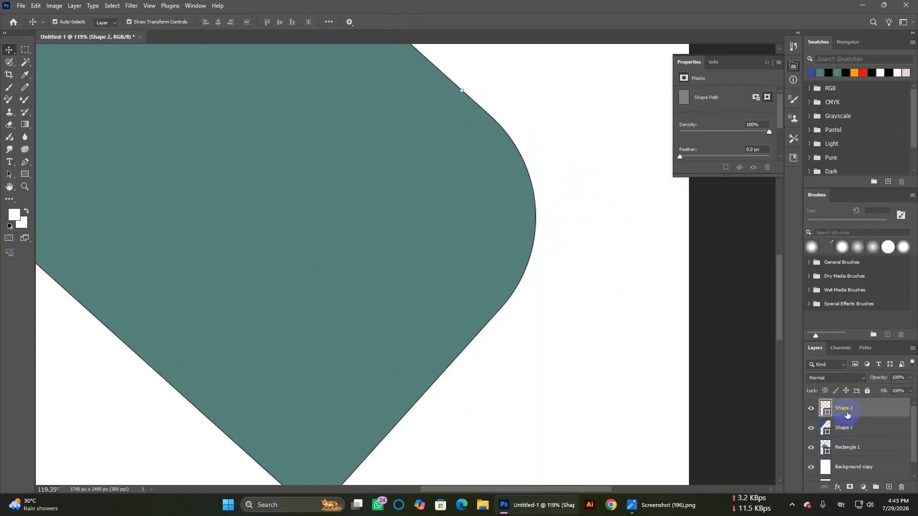
key(Delete)
scroll(297, 247, up, 1)
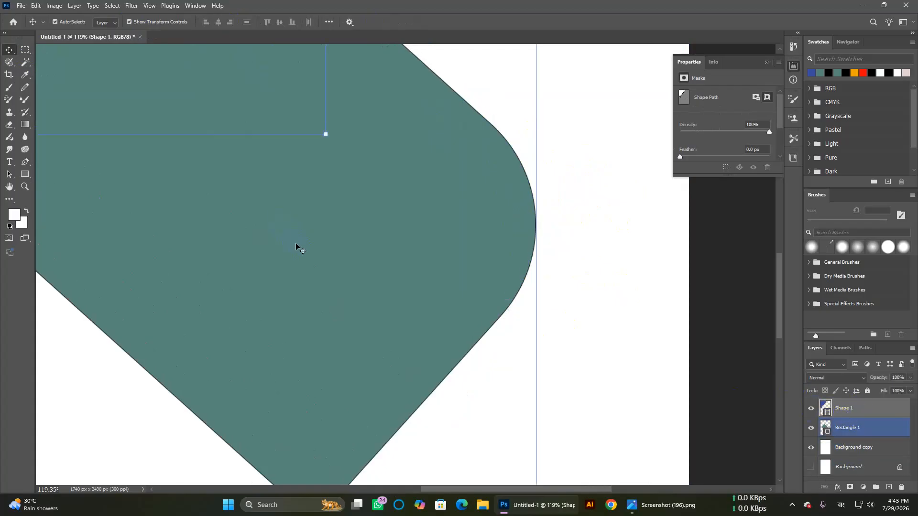
scroll(296, 245, down, 3)
scroll(296, 244, up, 3)
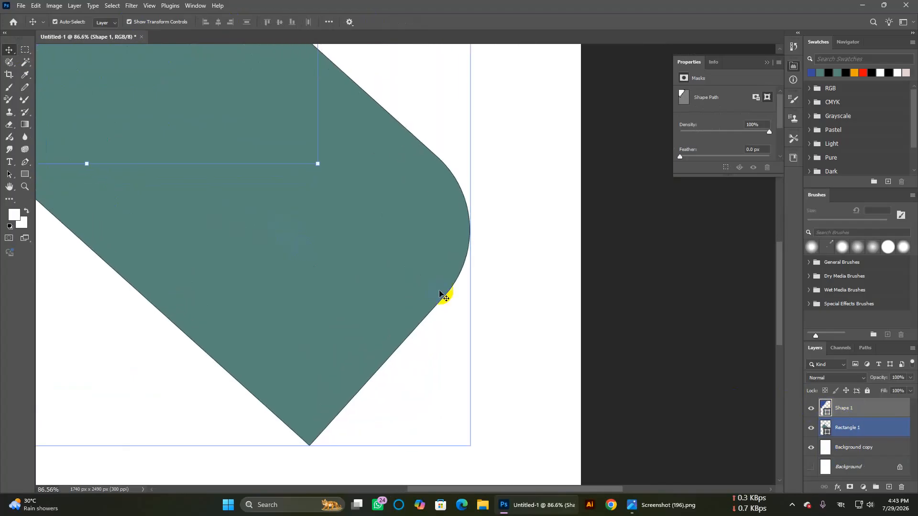
click(554, 306)
click(25, 162)
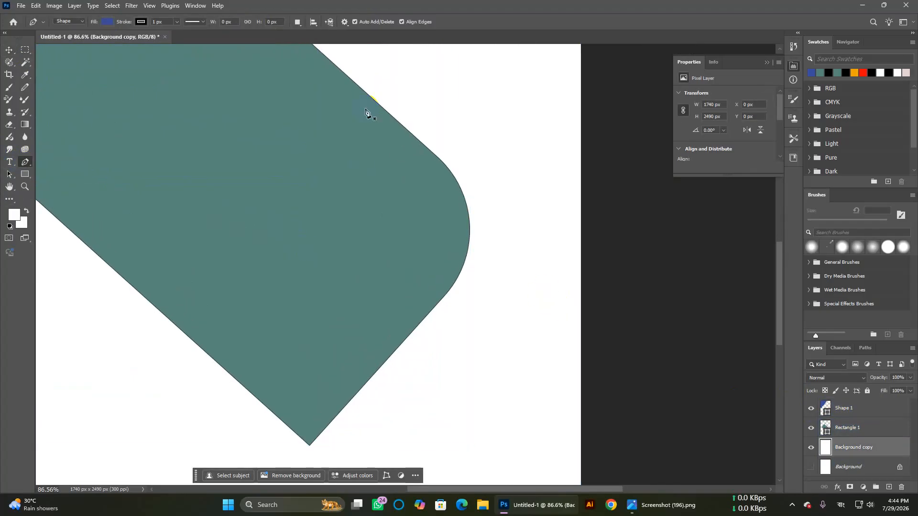
Step: Start a pen path at the rectangle's upper-right edge, curving it around the rounded corner
click(422, 143)
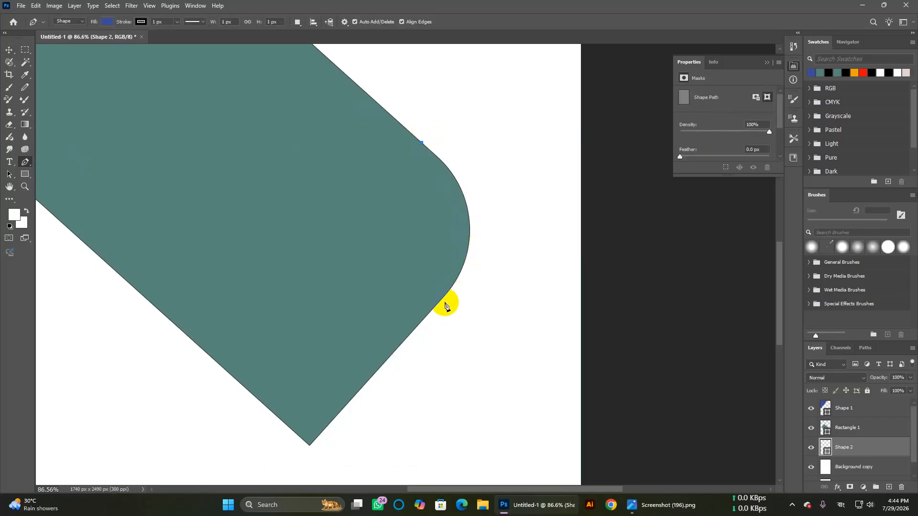
drag(439, 303, 421, 361)
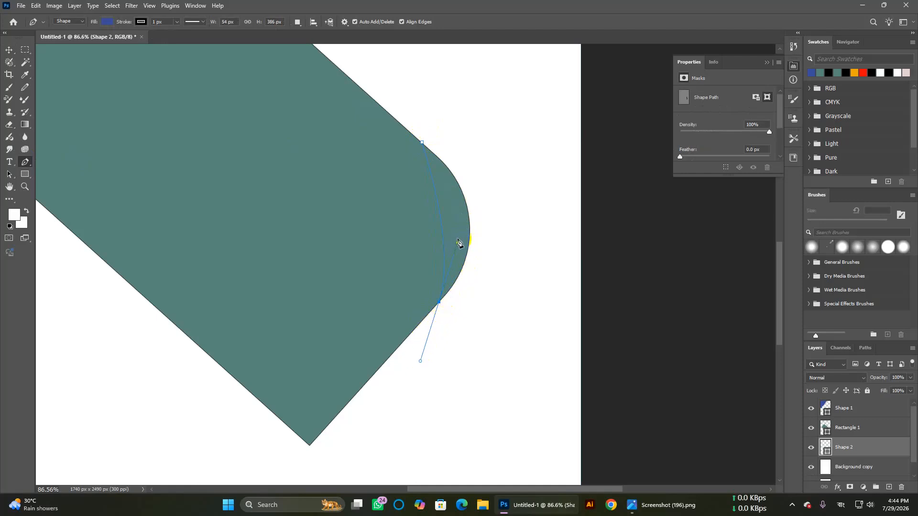
drag(456, 246, 517, 217)
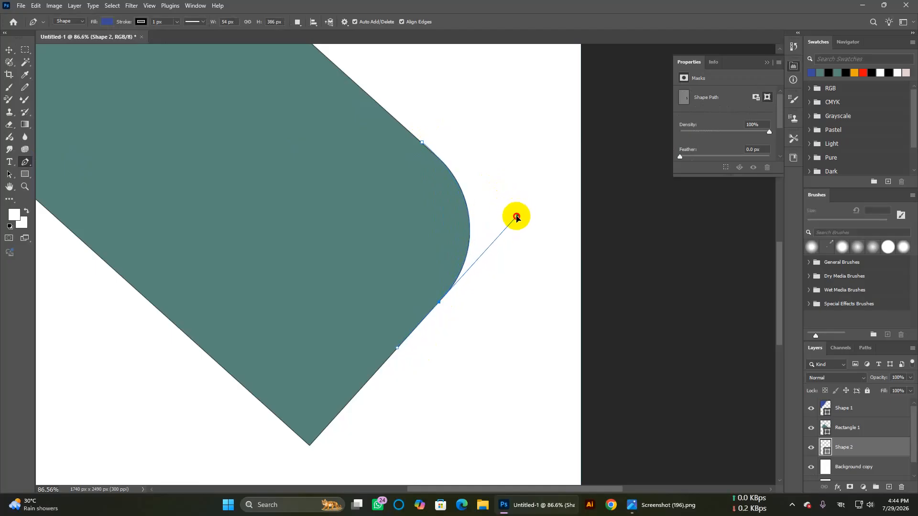
mouse_move(516, 217)
mouse_down()
mouse_move(531, 213)
mouse_move(506, 203)
mouse_move(512, 181)
mouse_move(523, 200)
mouse_move(508, 205)
mouse_move(517, 214)
mouse_up()
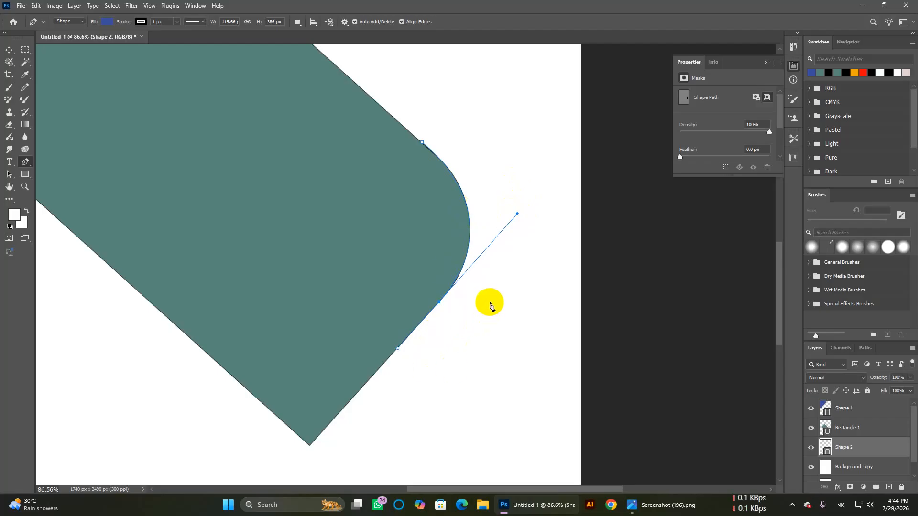
drag(397, 350, 438, 307)
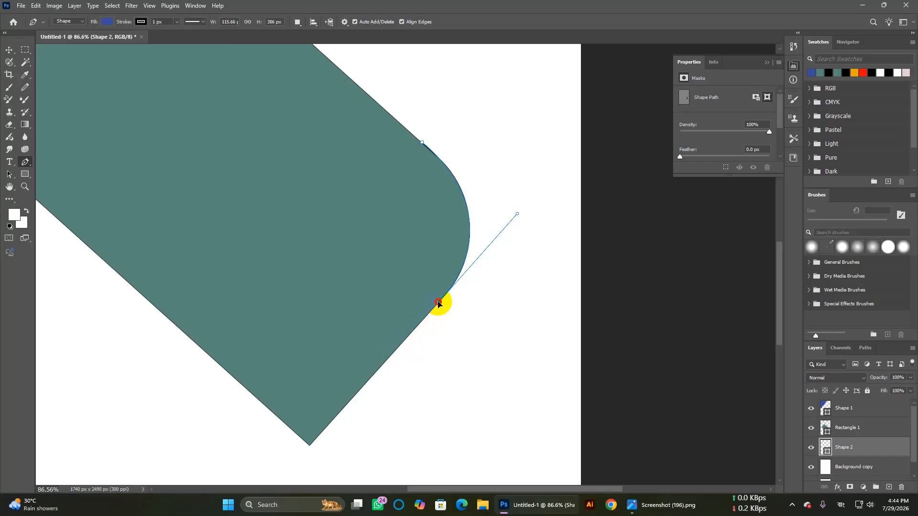
scroll(439, 304, down, 3)
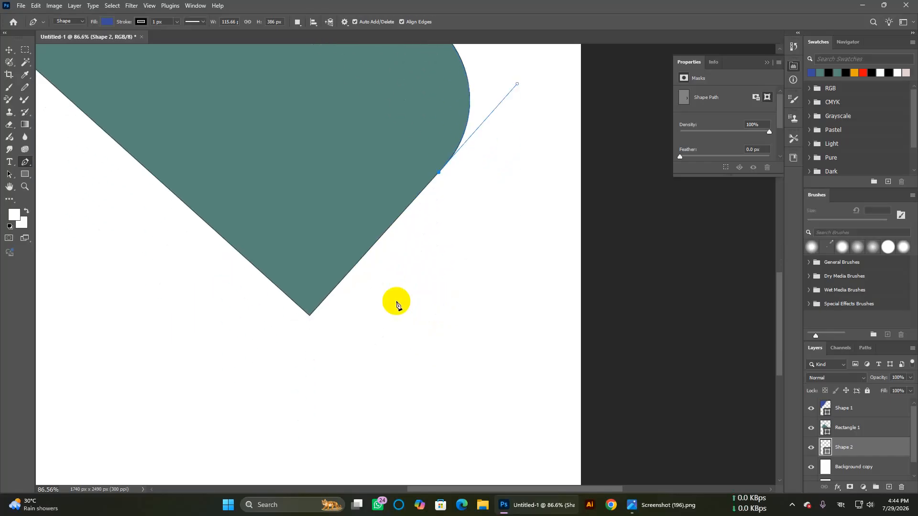
Step: Add anchors at the rectangle's bottom tip and at the canvas bottom edge
click(309, 316)
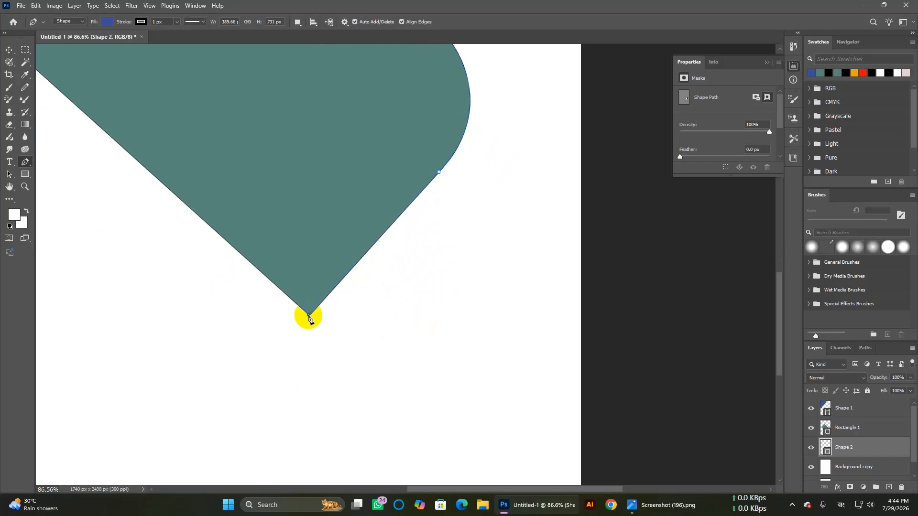
key(ctrl+z)
click(309, 317)
key(ctrl+z)
click(310, 318)
scroll(328, 330, down, 3)
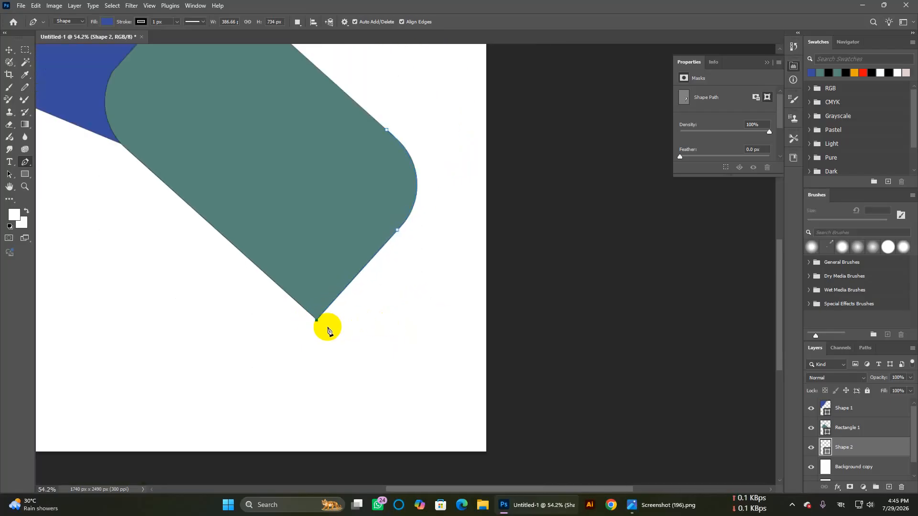
click(211, 449)
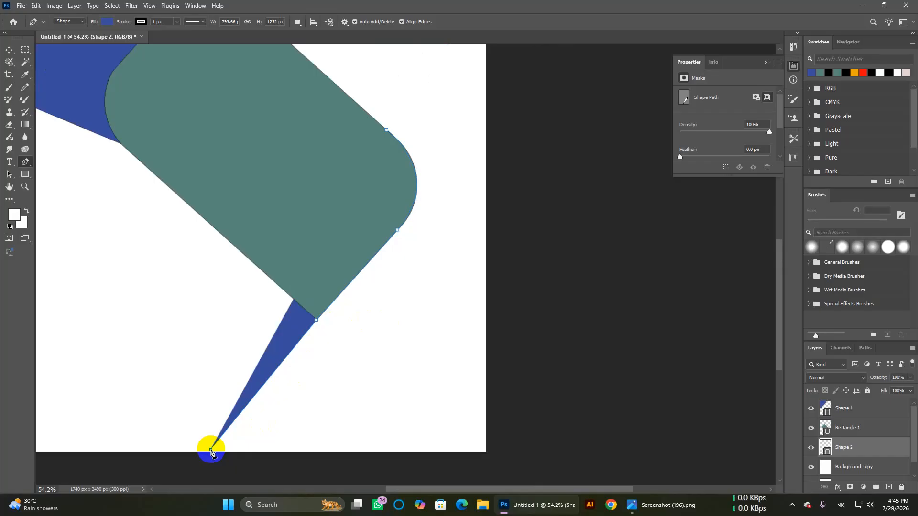
Step: Set the new shape's fill to None
click(108, 22)
click(51, 40)
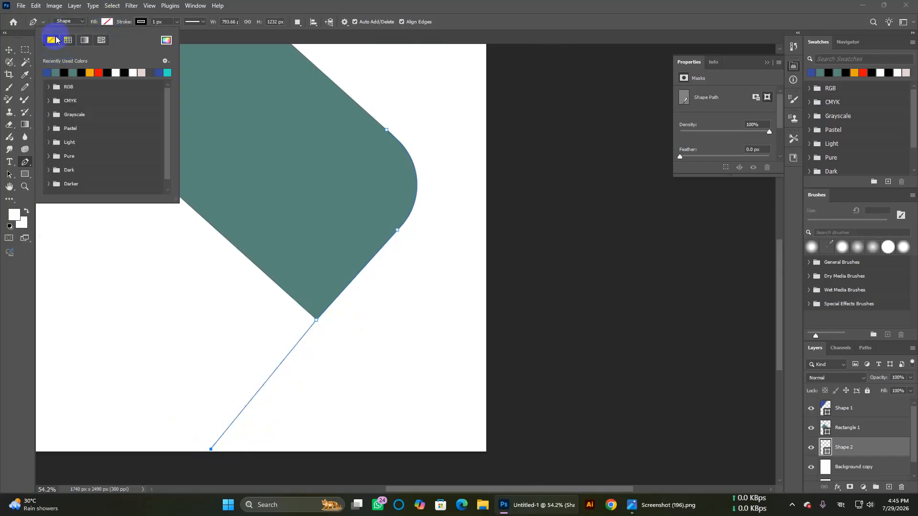
click(450, 4)
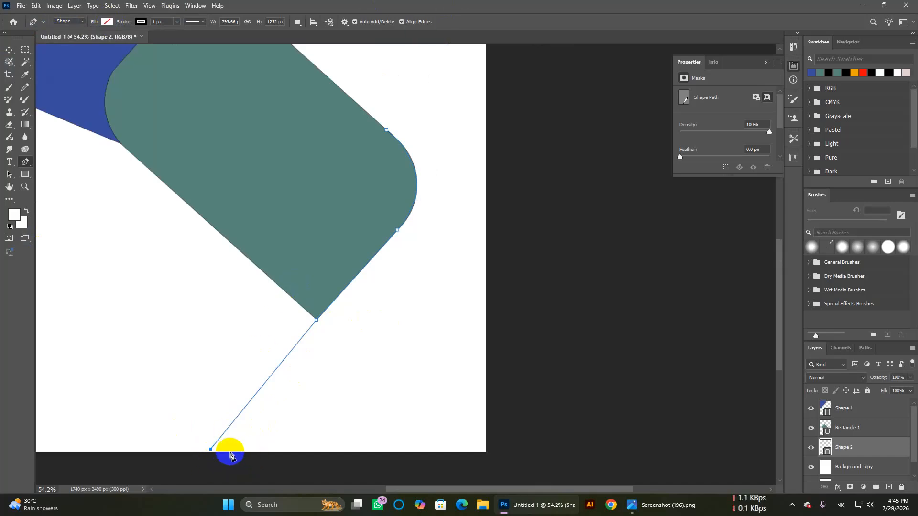
Step: Add Pen anchors at the canvas's bottom-right corner and partway up the right edge, then close the path
click(205, 455)
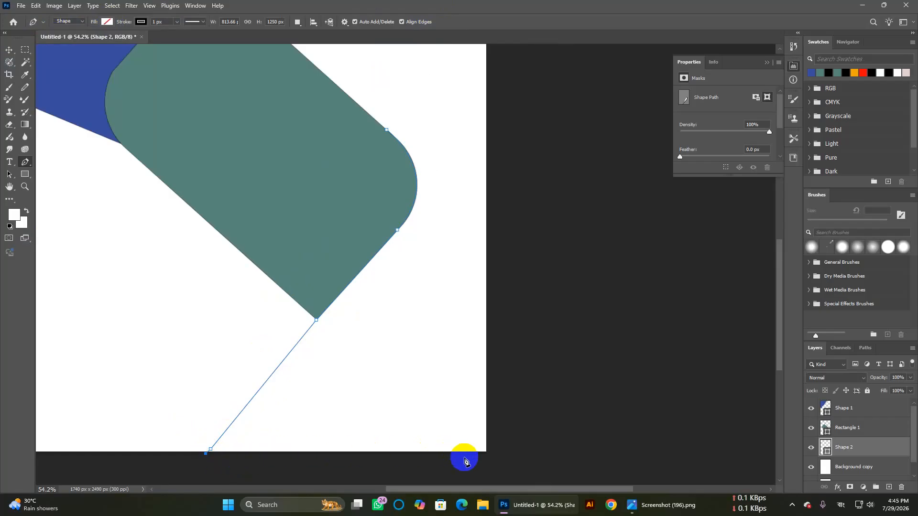
click(485, 457)
key(ctrl+z)
click(486, 458)
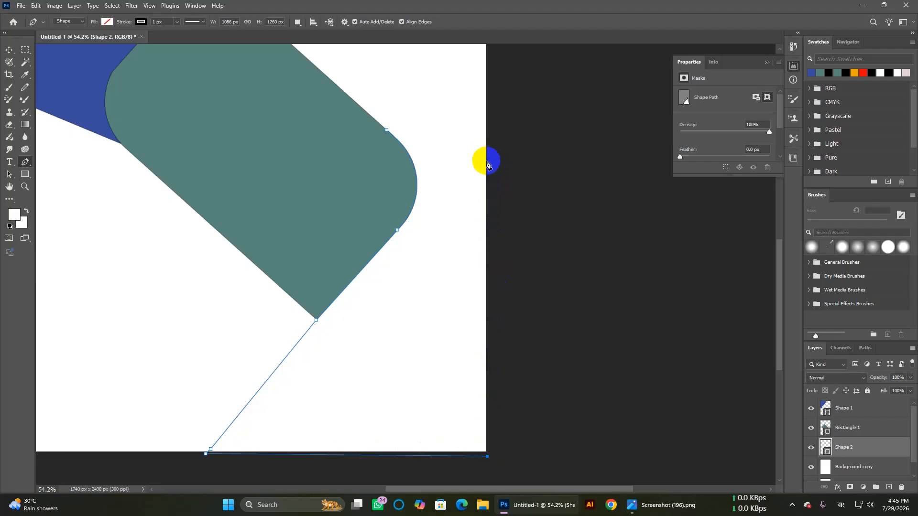
click(486, 162)
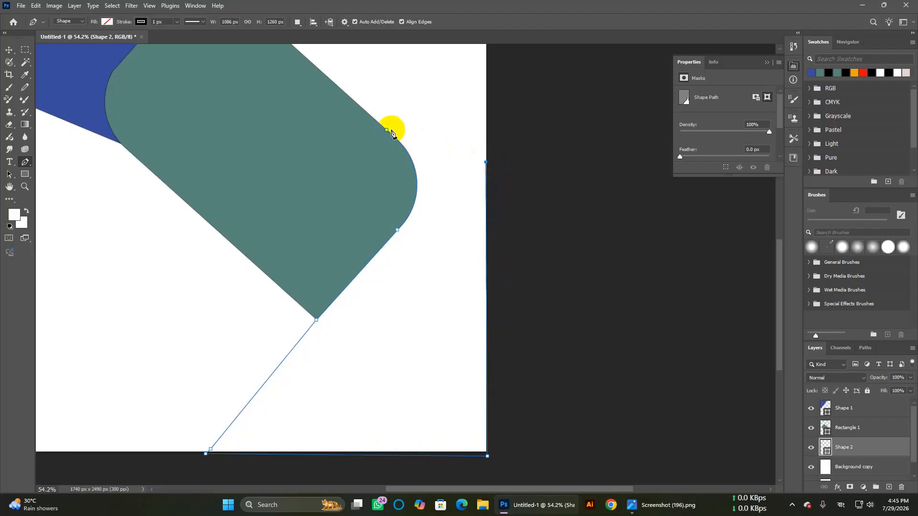
click(386, 130)
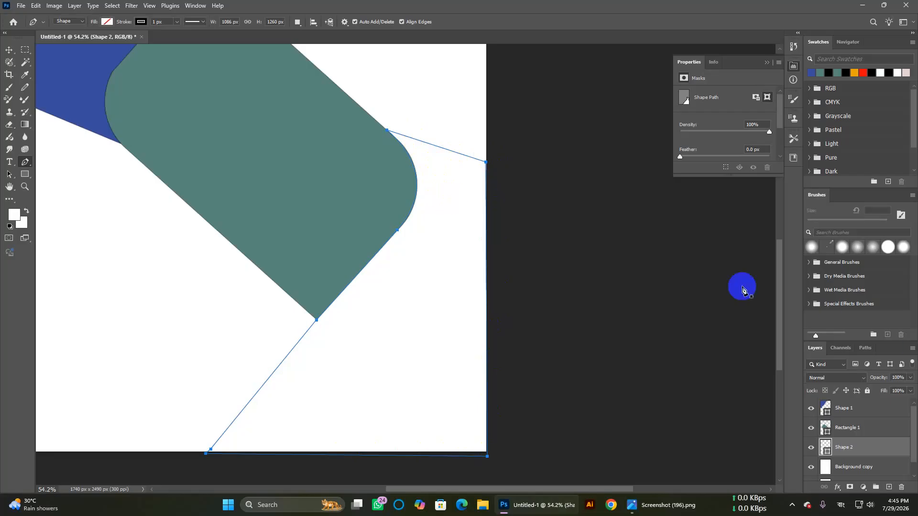
Step: Fill the closed lower-right shape with orange from the Fill swatches
click(107, 21)
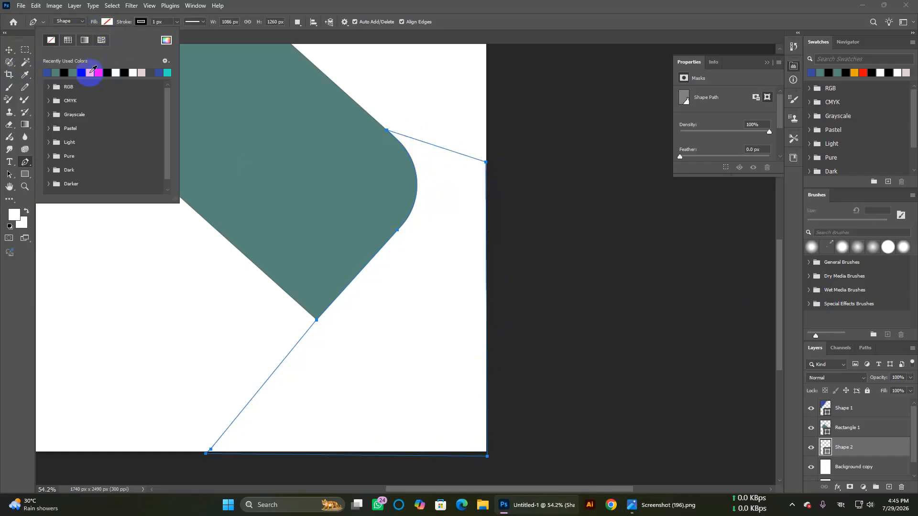
click(91, 72)
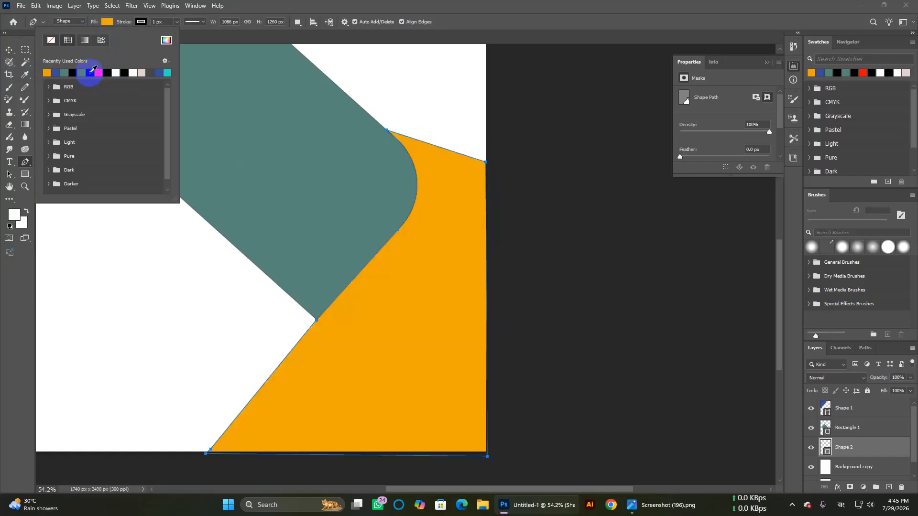
click(503, 8)
click(103, 156)
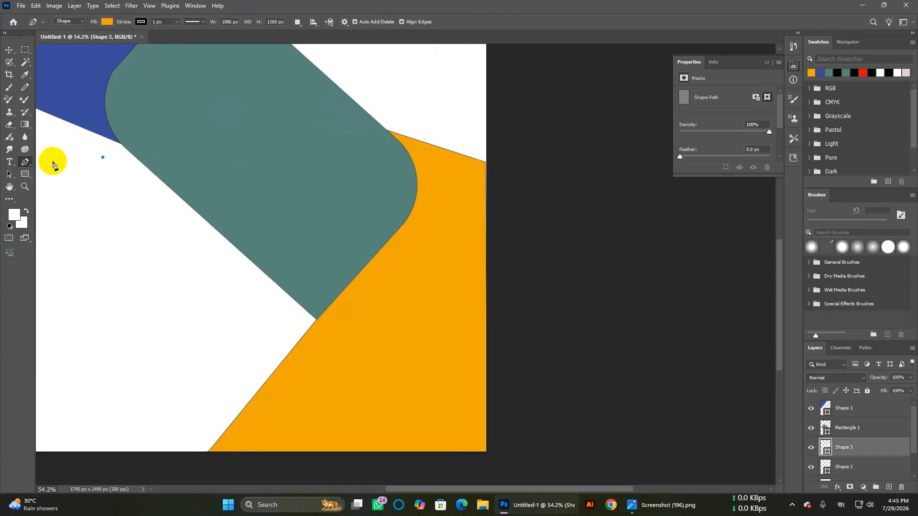
Step: Remove the stray single-point shape left on the canvas
scroll(80, 181, down, 2)
scroll(80, 180, up, 4)
scroll(81, 181, left, 2)
scroll(80, 181, right, 2)
scroll(80, 181, left, 3)
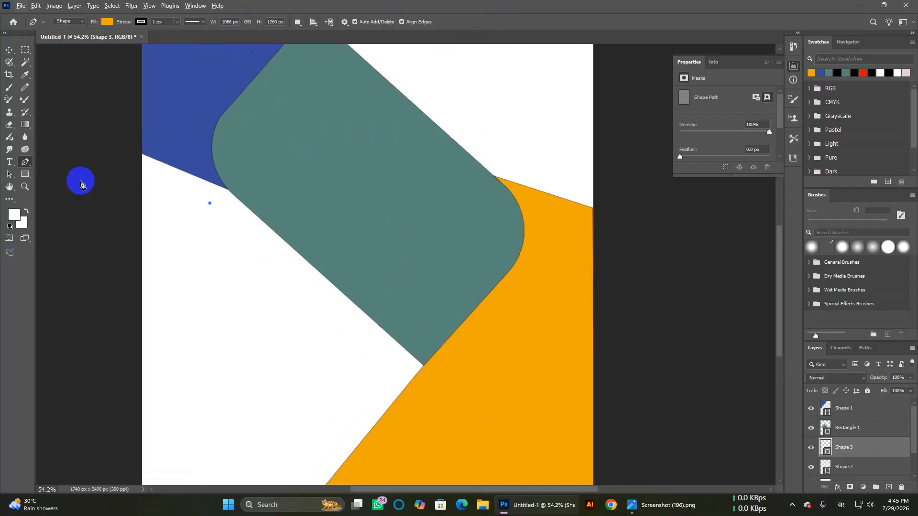
scroll(80, 181, down, 4)
scroll(94, 189, up, 2)
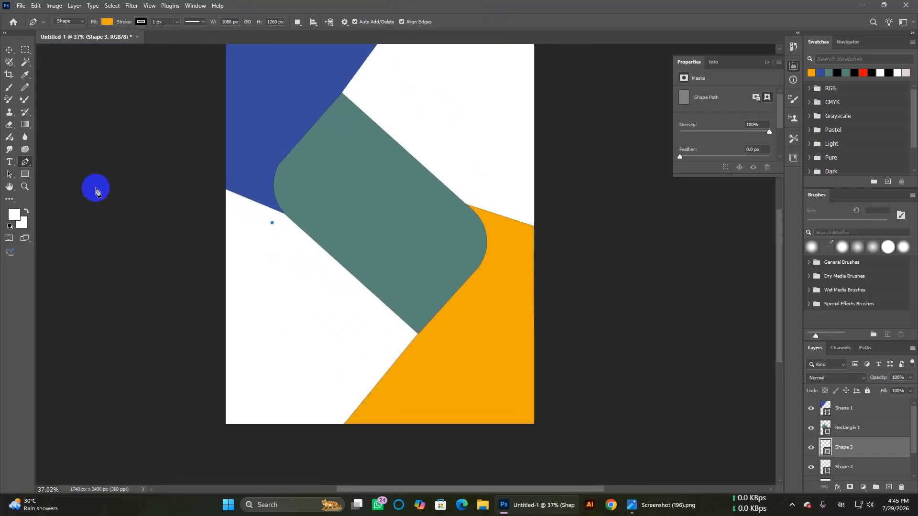
scroll(94, 188, up, 2)
scroll(258, 203, up, 2)
click(288, 316)
key(ctrl+z)
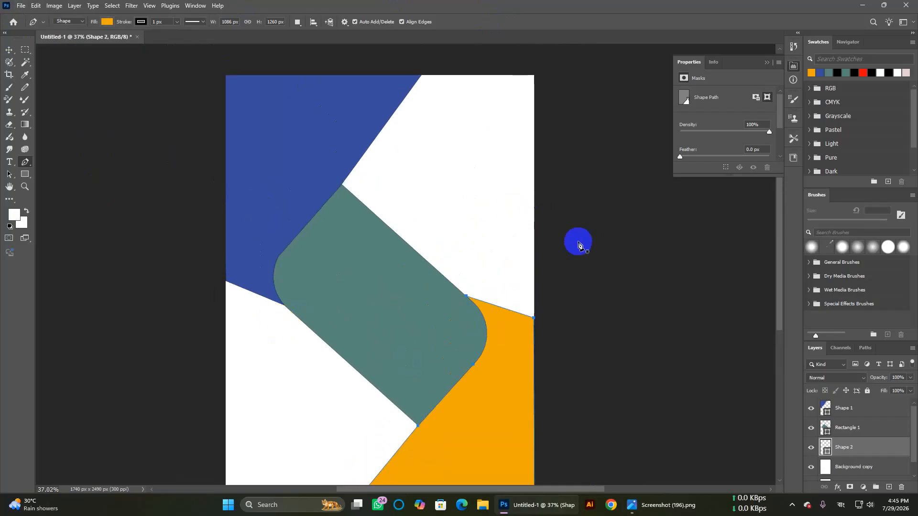
Step: Change Rectangle 1's fill from teal to black (#000000)
click(9, 49)
click(328, 146)
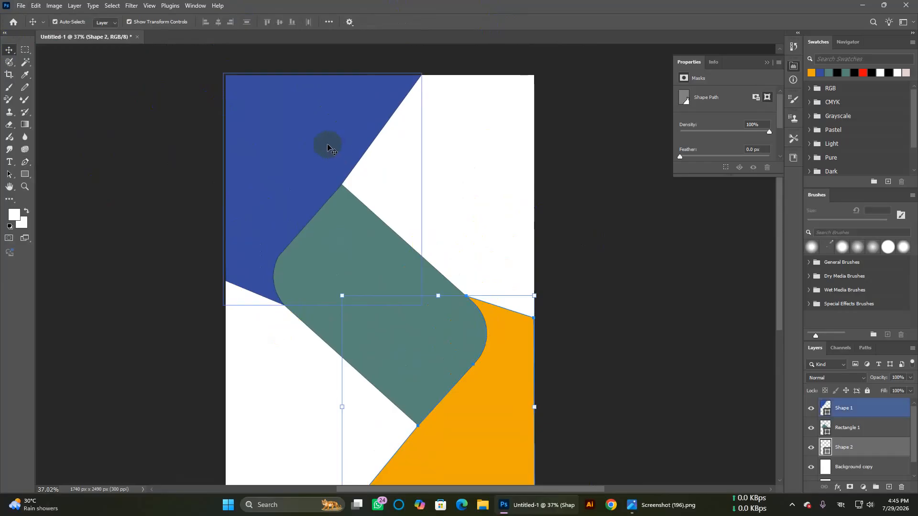
click(657, 218)
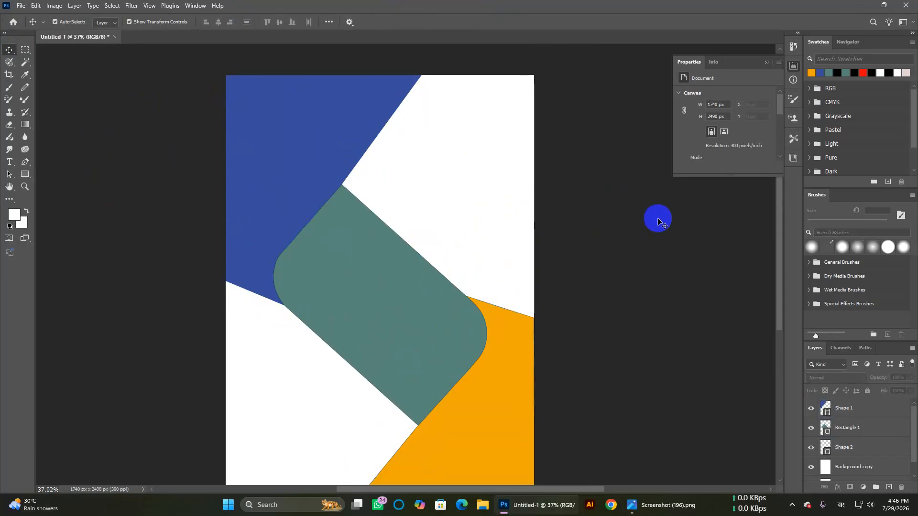
click(414, 319)
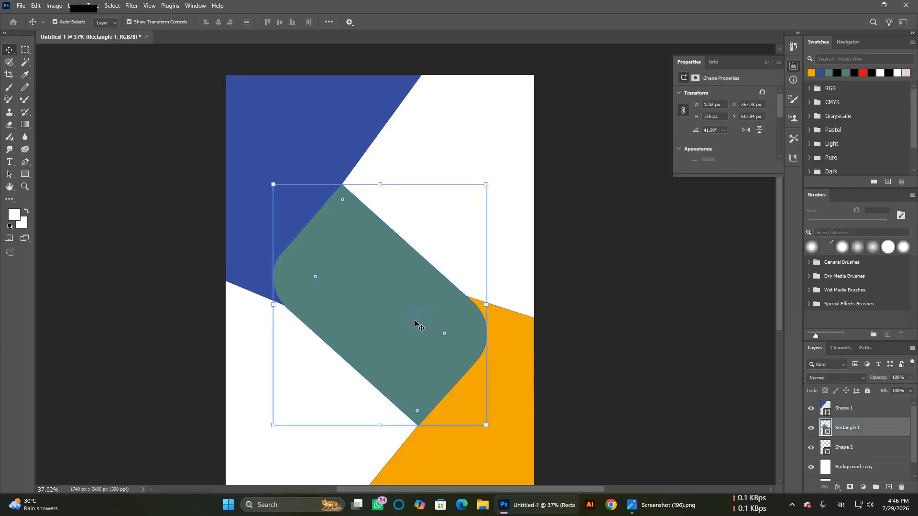
double_click(826, 429)
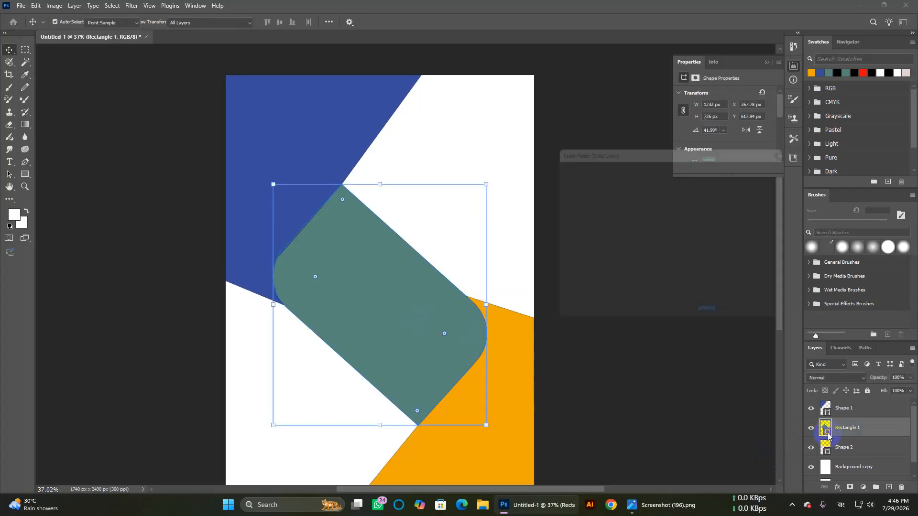
drag(591, 229, 588, 301)
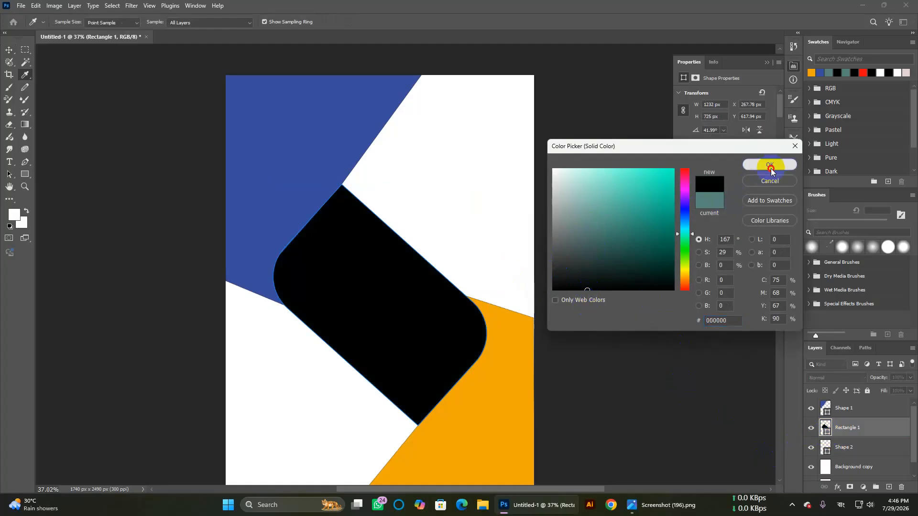
click(769, 165)
key(v)
click(622, 293)
click(298, 179)
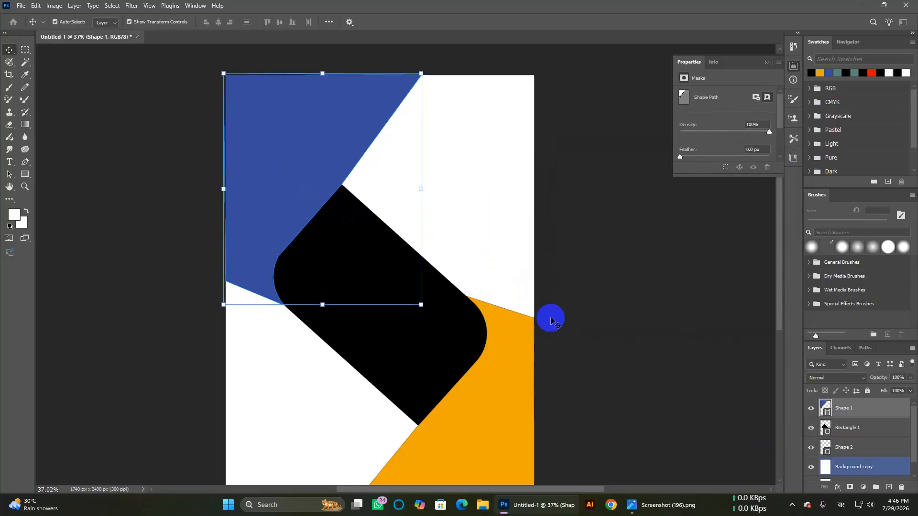
Step: Duplicate the blue Shape 1 layer and fill the copy grey
click(588, 323)
click(258, 194)
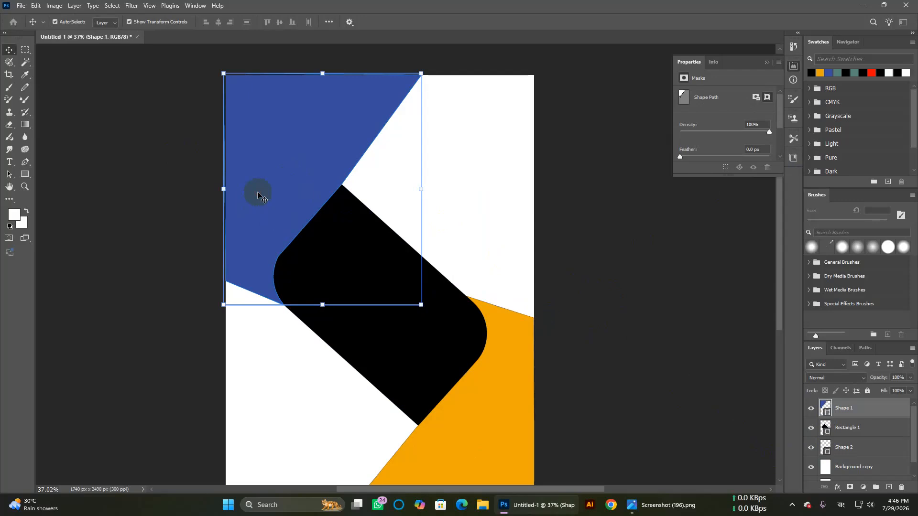
click(875, 427)
click(852, 410)
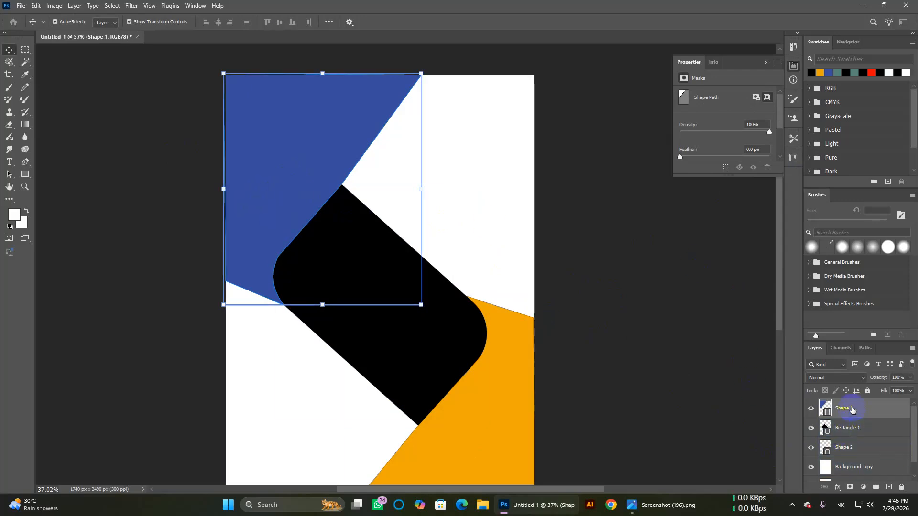
key(ctrl)
key(ctrl+j)
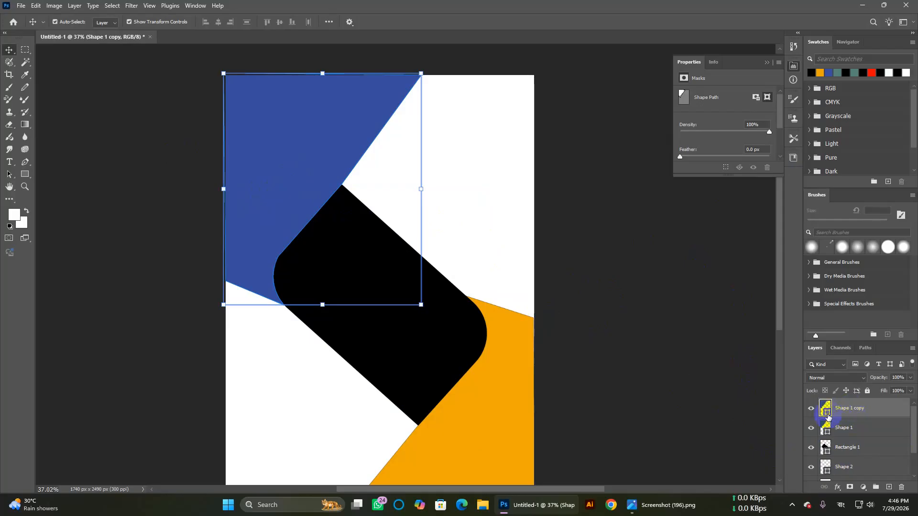
double_click(827, 409)
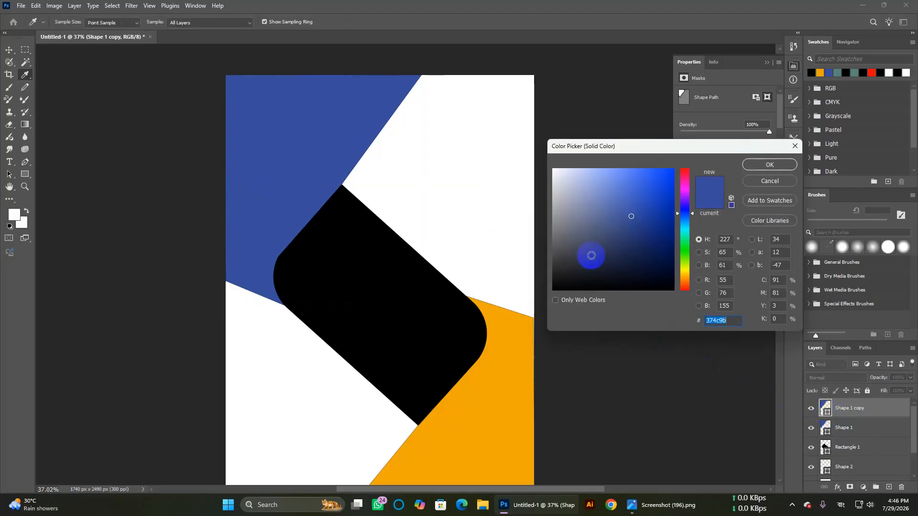
mouse_move(566, 223)
mouse_down()
mouse_move(547, 255)
mouse_move(533, 221)
mouse_move(530, 239)
mouse_move(526, 229)
mouse_up()
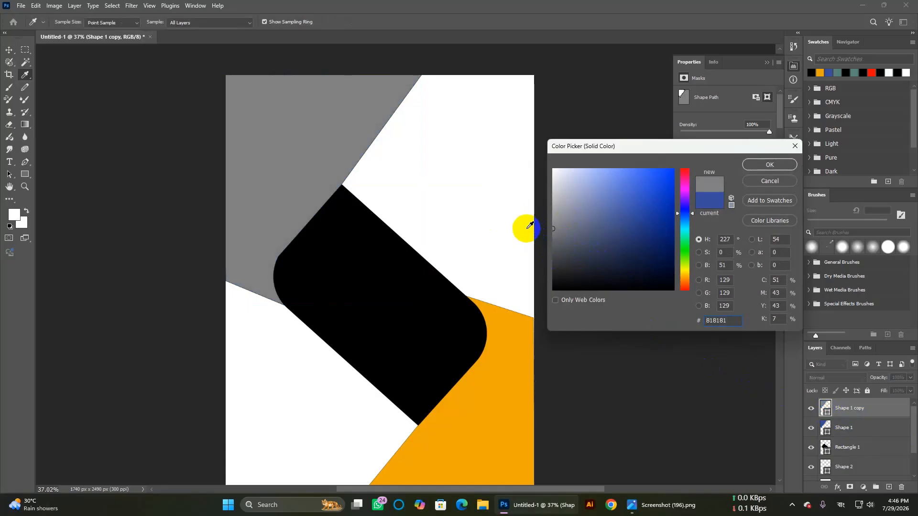
click(554, 225)
click(770, 163)
click(769, 168)
Step: Stack blue Shape 1 above the grey copy and nudge the copy right and up
click(854, 419)
drag(853, 418, 851, 408)
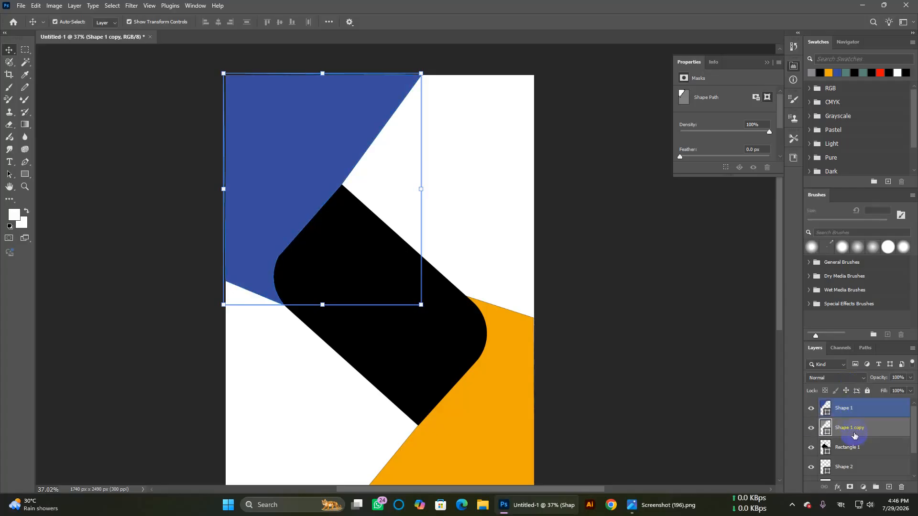
click(854, 434)
key(Right)
key(Right)
key(Right)
key(Right)
key(Right)
key(Right)
key(Right)
key(Right)
key(Right)
key(Right)
key(Right)
key(Right)
key(Right)
key(Right)
key(Right)
key(Right)
key(Right)
key(Right)
key(Right)
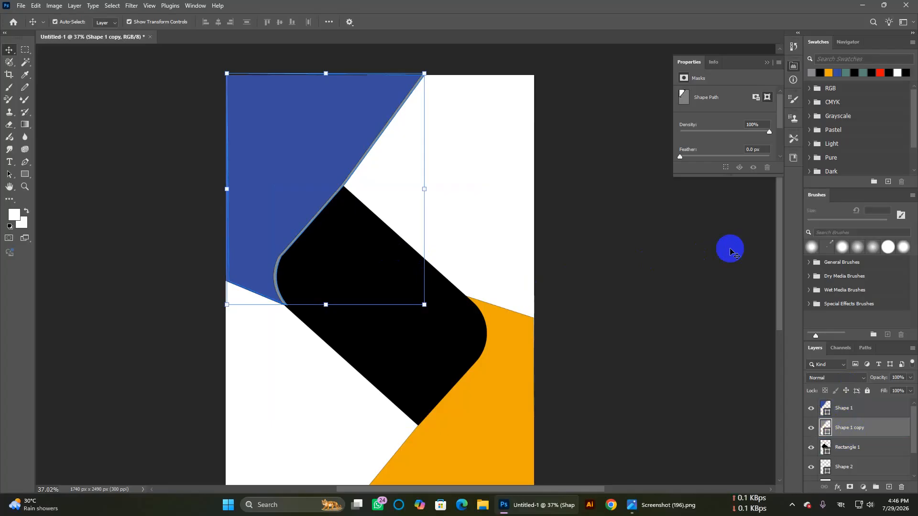
key(Right)
key(Right)
key(Right)
key(Up)
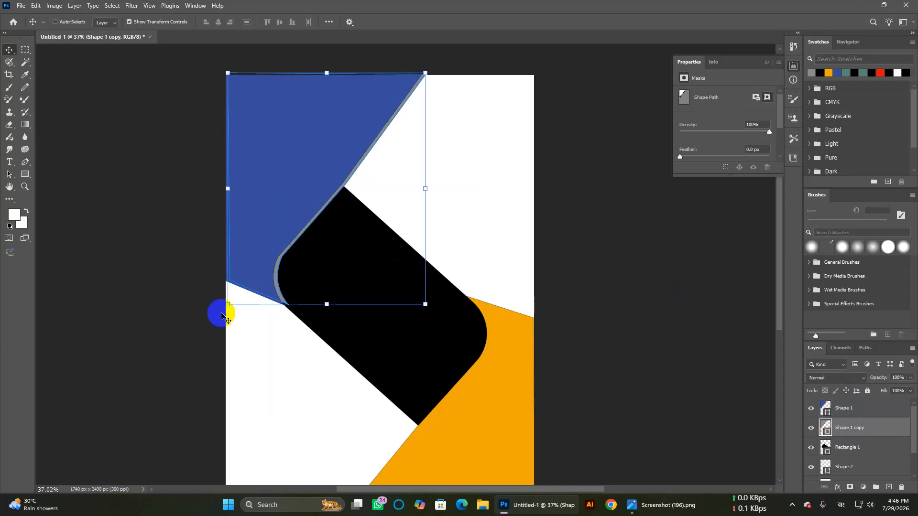
key(ctrl)
Step: Skew the grey copy's corners along the blue diagonal and commit at about 102% width
drag(229, 306, 225, 306)
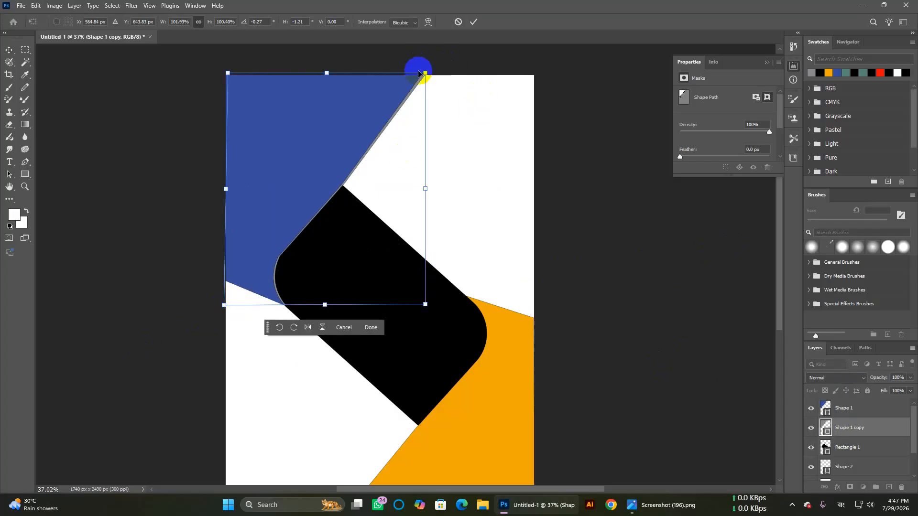
drag(426, 74, 429, 73)
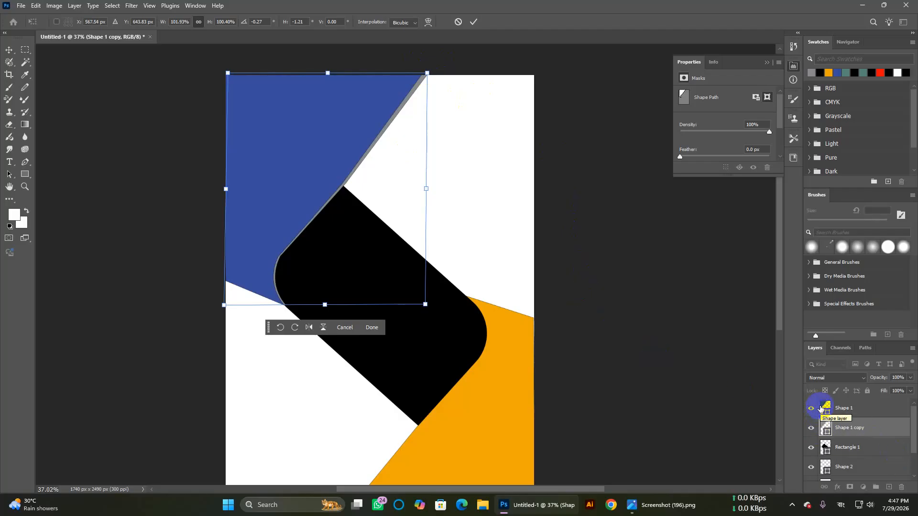
key(Right)
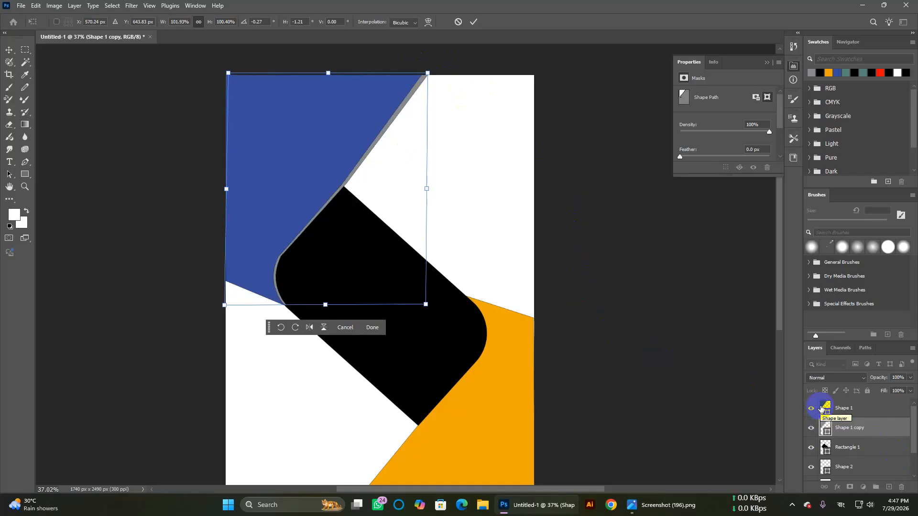
drag(429, 74, 426, 74)
key(Return)
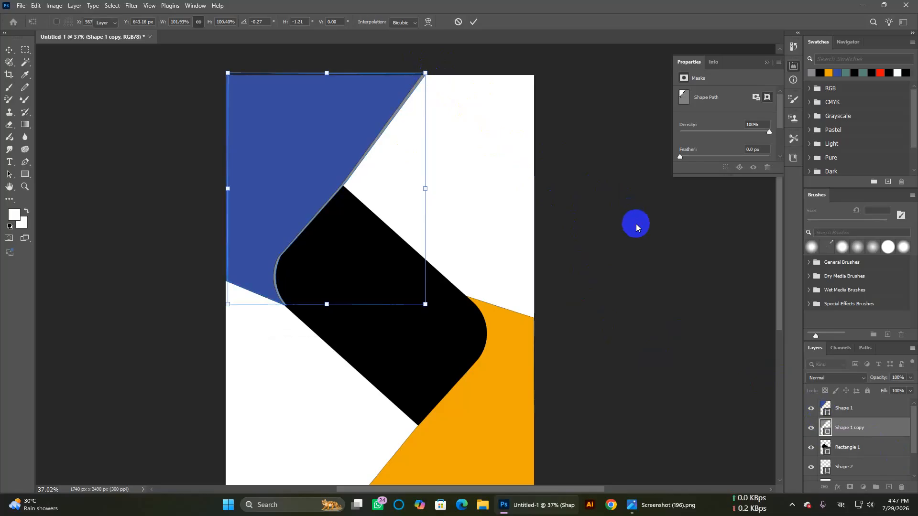
click(598, 220)
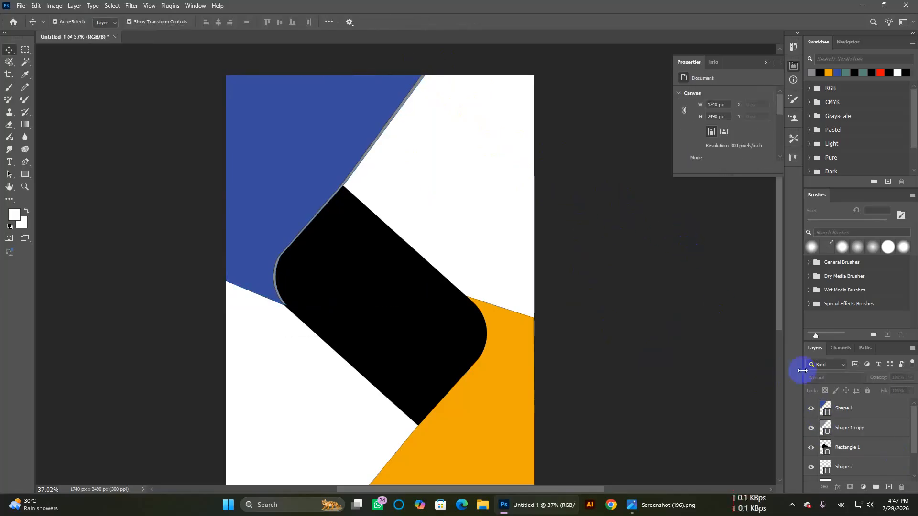
Step: Load Shape 1's outline as a selection and set up a white-to-black gradient
click(823, 409)
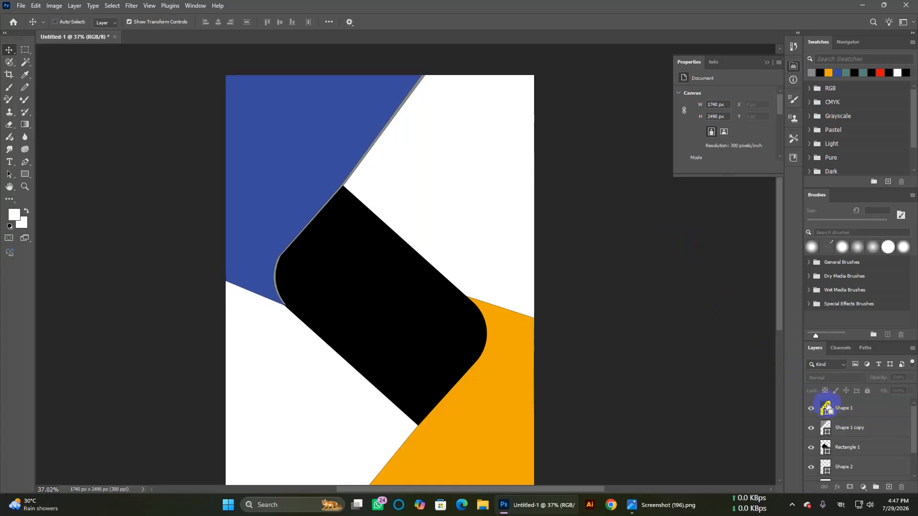
ctrl+click(827, 407)
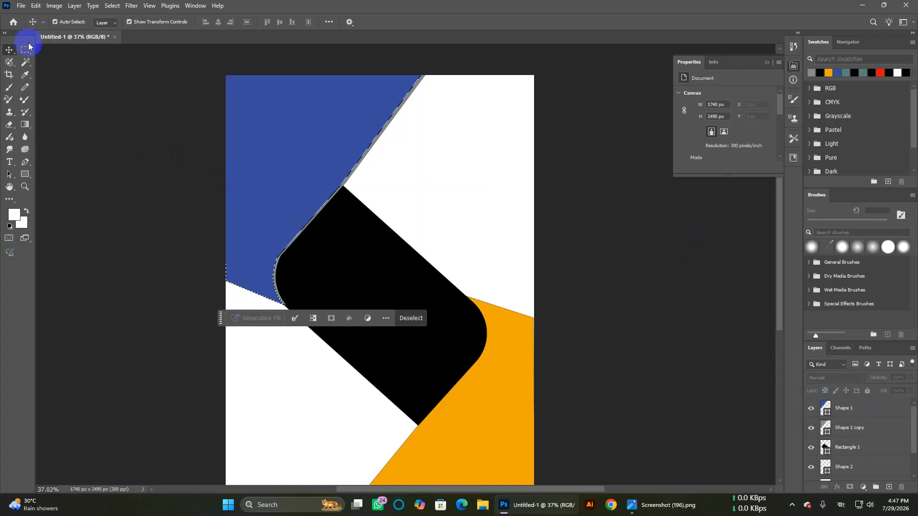
click(24, 124)
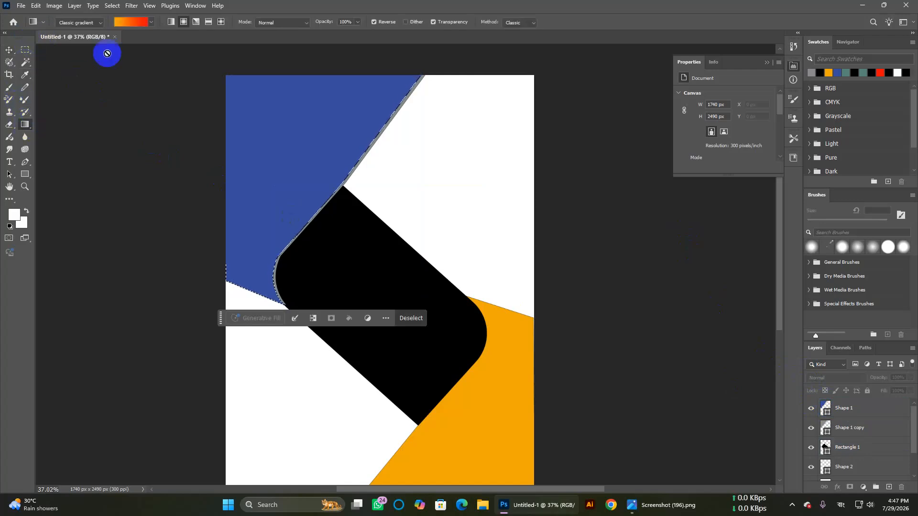
click(132, 23)
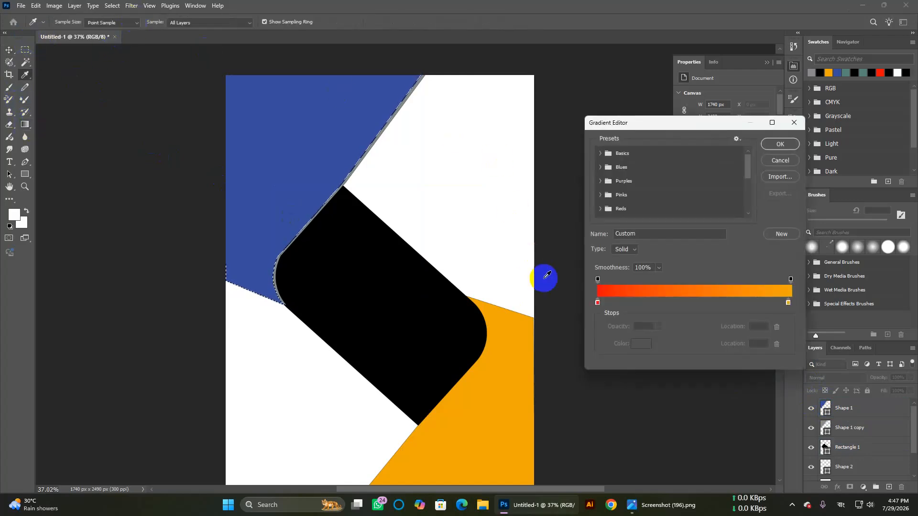
double_click(598, 303)
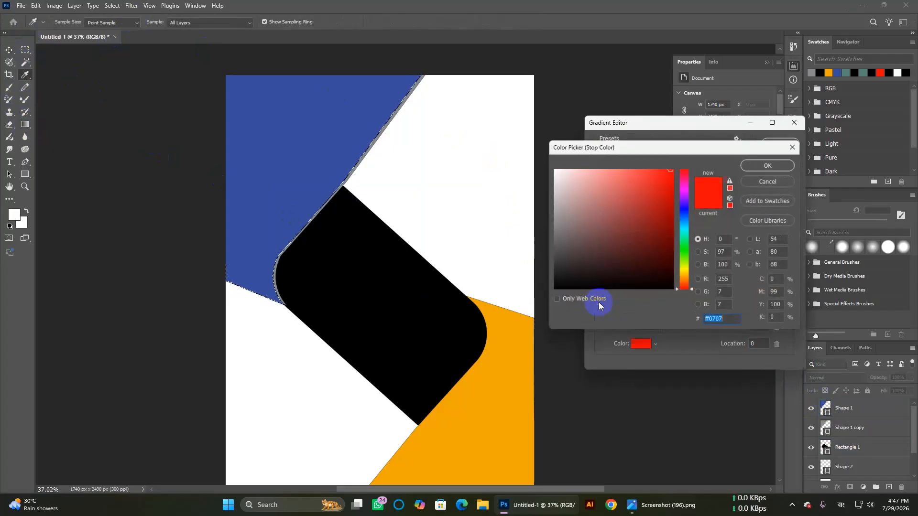
drag(554, 229, 545, 156)
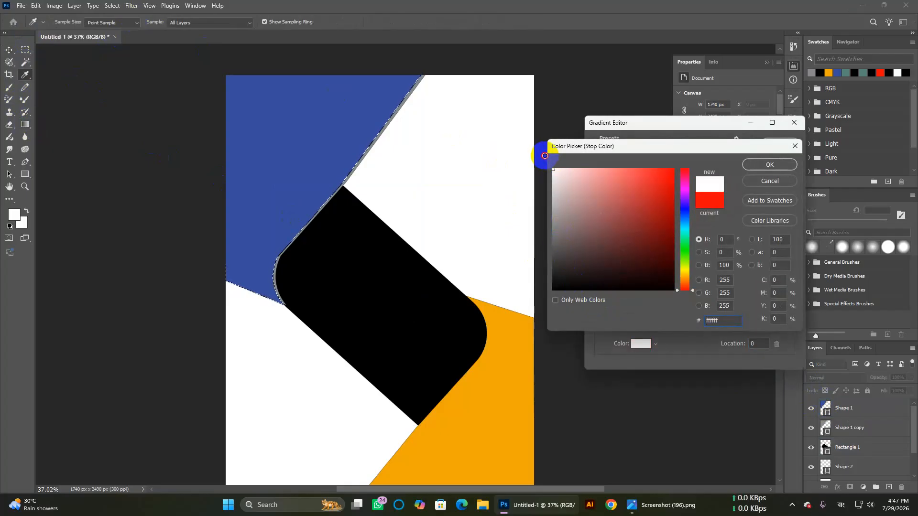
click(770, 165)
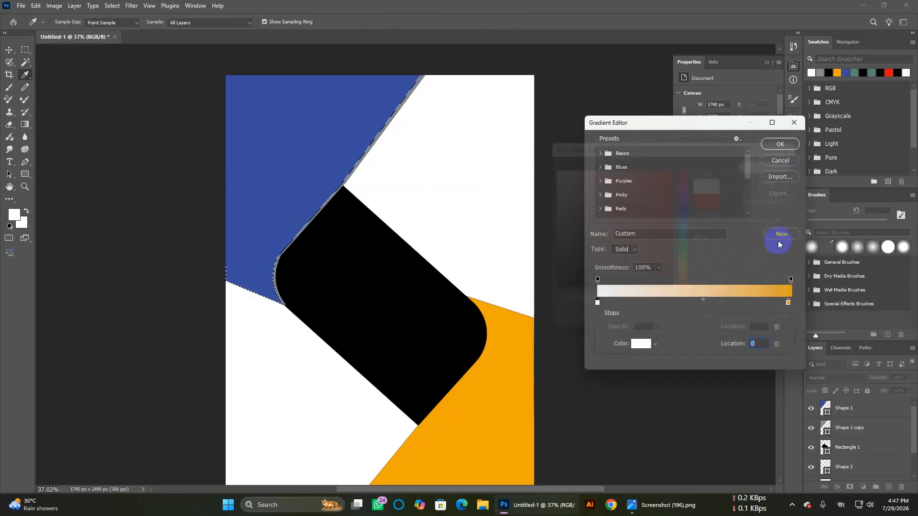
double_click(789, 304)
mouse_move(643, 287)
mouse_down()
mouse_move(647, 293)
mouse_move(636, 290)
mouse_up()
click(769, 164)
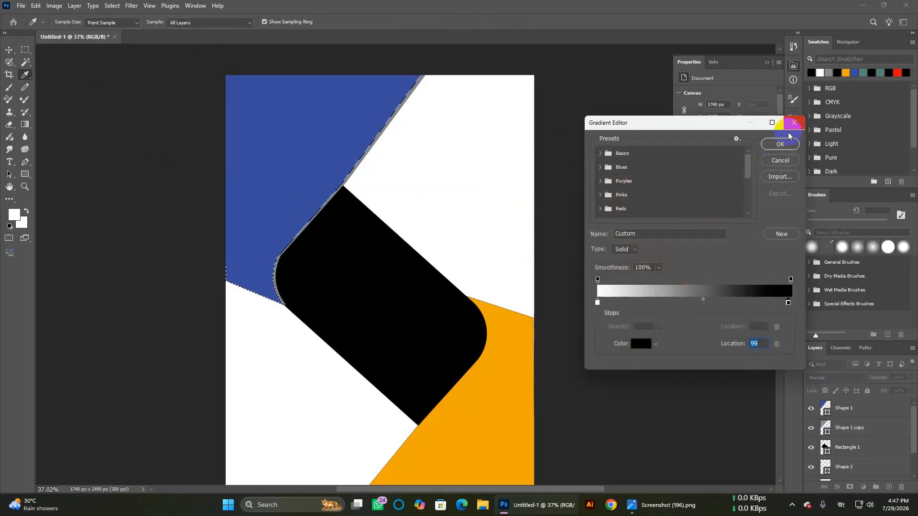
click(780, 145)
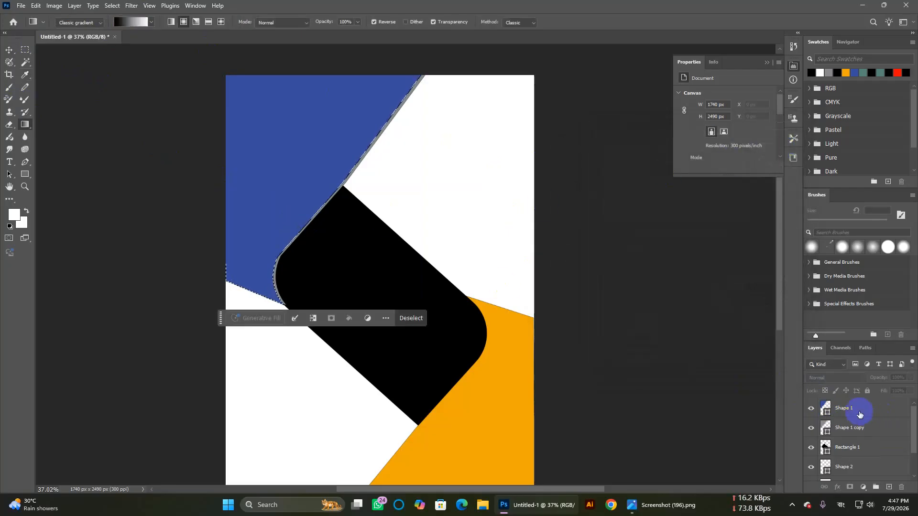
Step: Rasterize Shape 1 copy, drag the gradient across it, and deselect
click(850, 428)
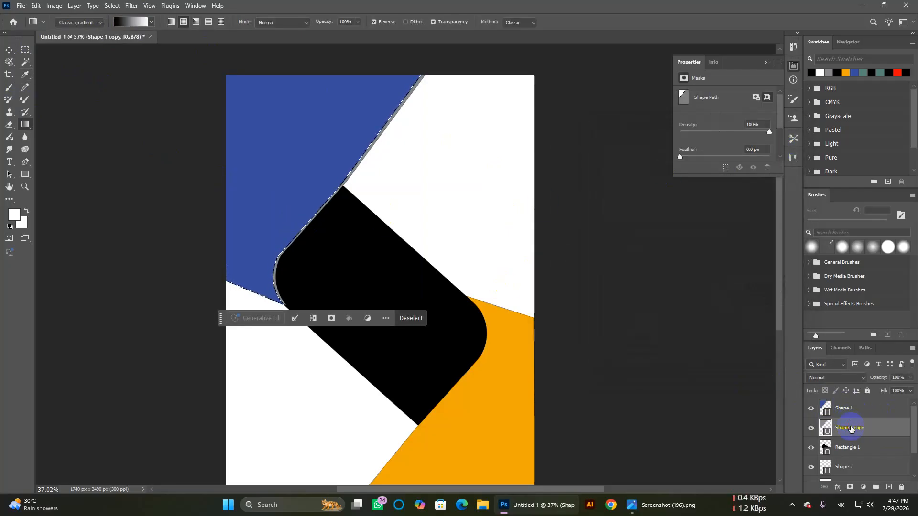
right_click(851, 429)
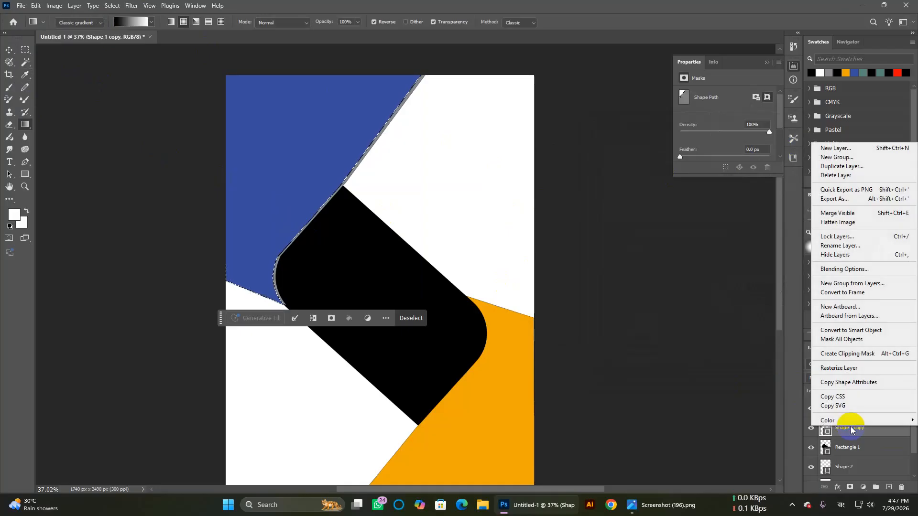
click(839, 368)
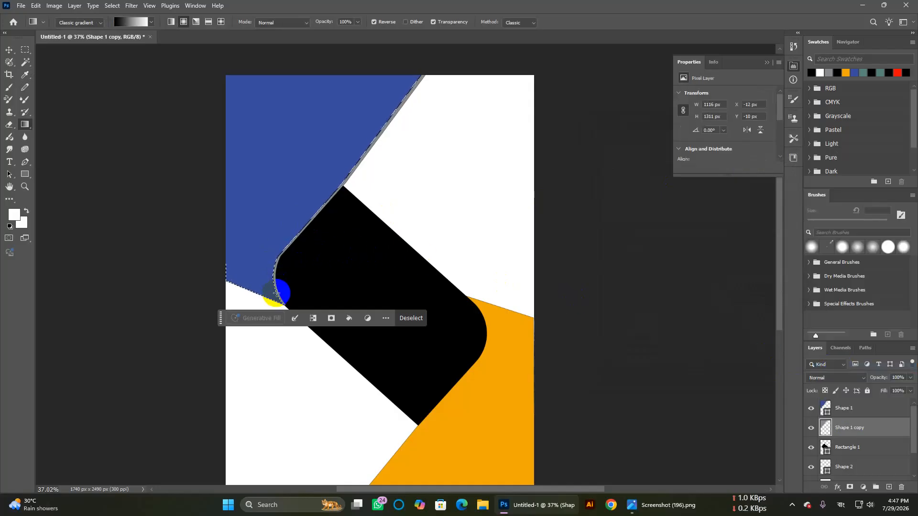
drag(277, 292, 453, 125)
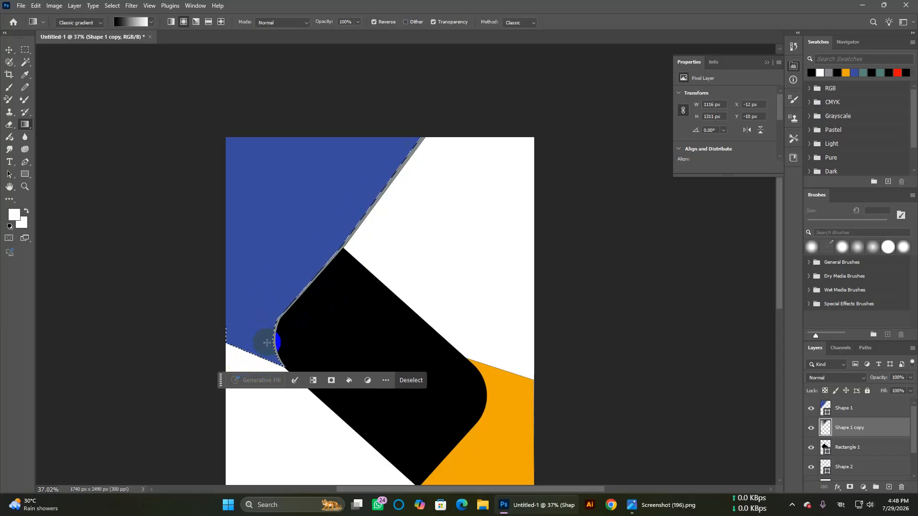
drag(341, 210, 450, 117)
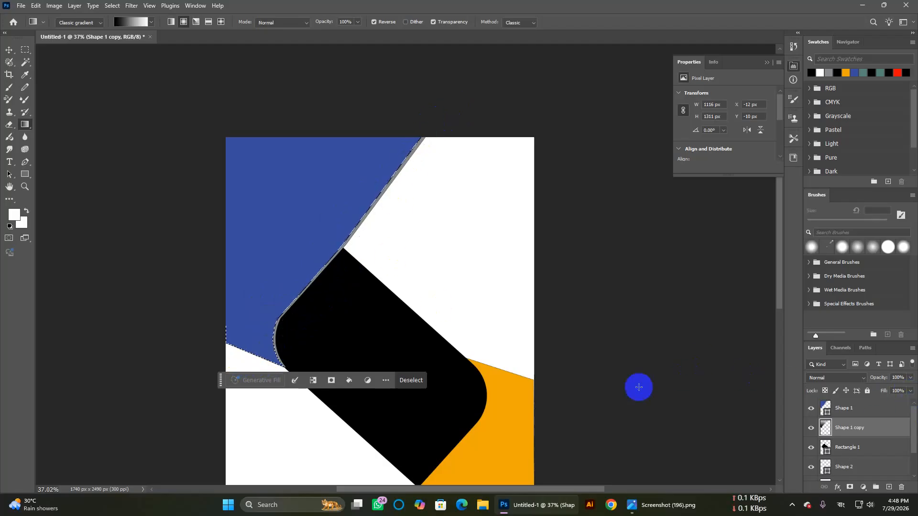
key(ctrl+d)
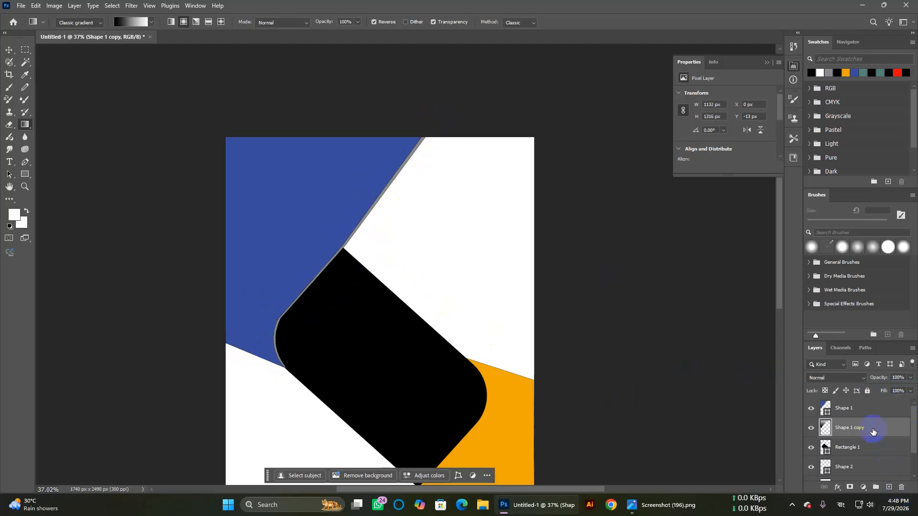
key(ctrl+t)
key(ctrl+f)
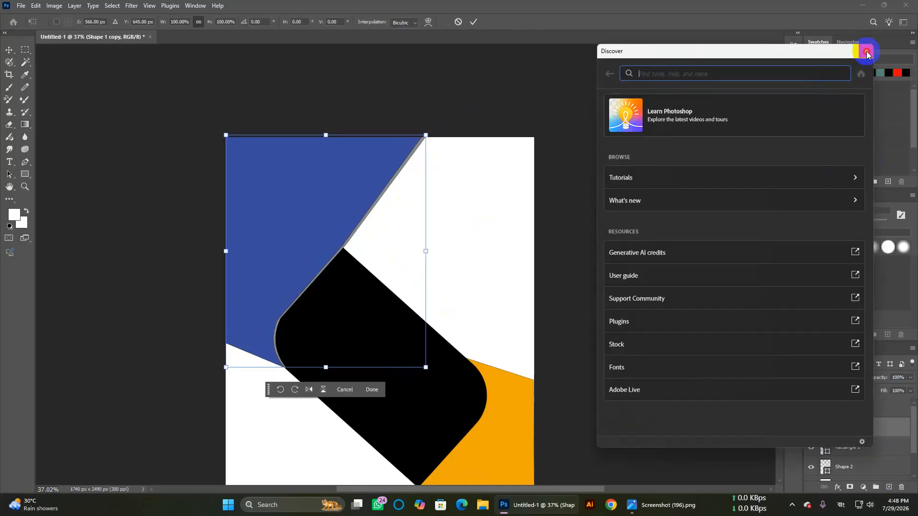
click(866, 51)
key(Right)
key(Right)
key(Right)
key(Right)
key(Right)
key(Right)
key(Right)
key(Right)
key(Right)
key(Right)
key(Right)
key(Right)
key(Right)
key(Right)
key(Right)
key(Right)
key(Right)
key(Right)
key(Right)
key(Right)
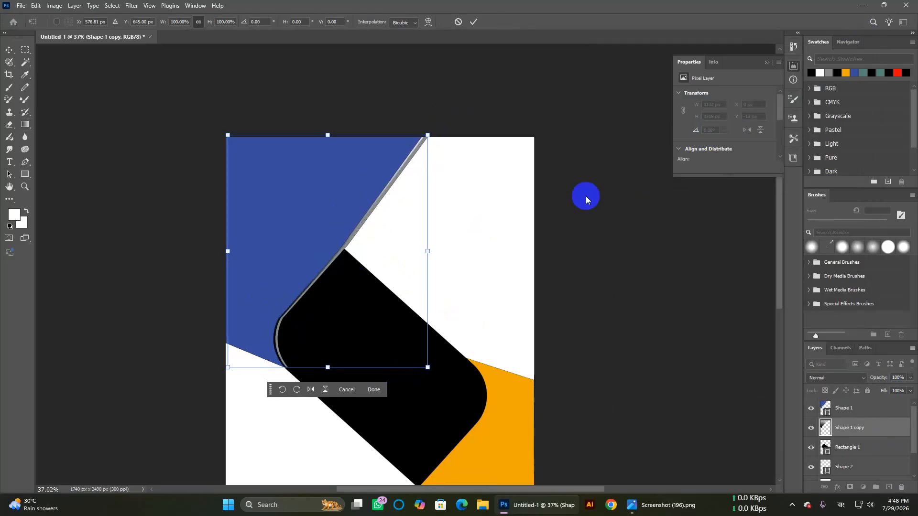
key(Left)
key(Left)
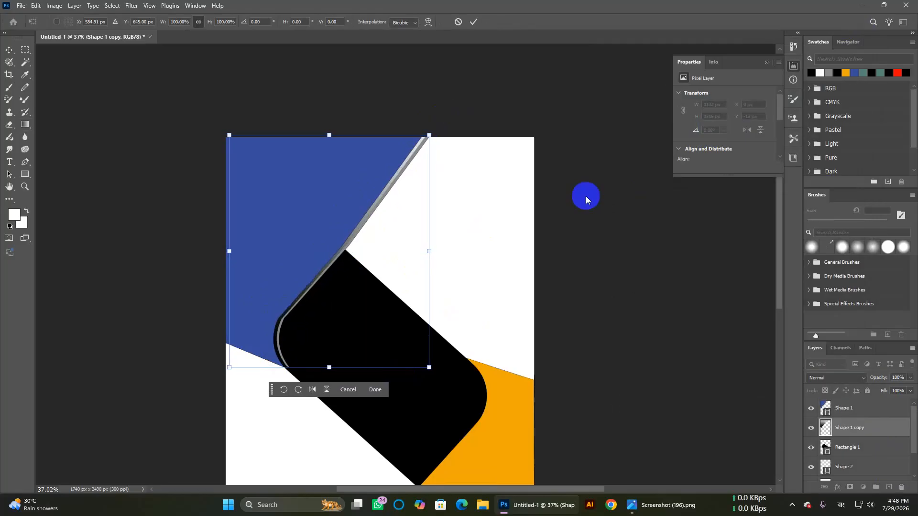
key(Left)
key(Left)
key(Left)
key(Right)
key(Right)
key(Right)
key(Right)
key(Right)
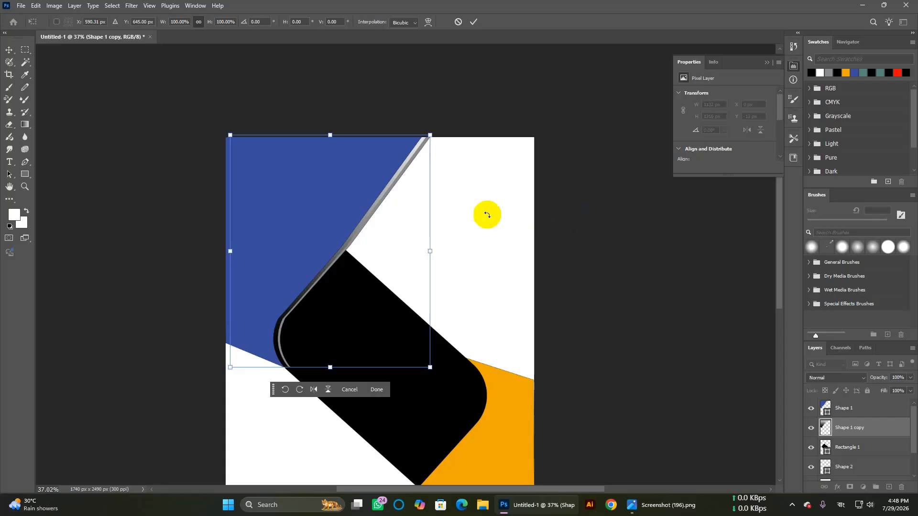
key(Left)
key(Left)
key(Left)
key(Left)
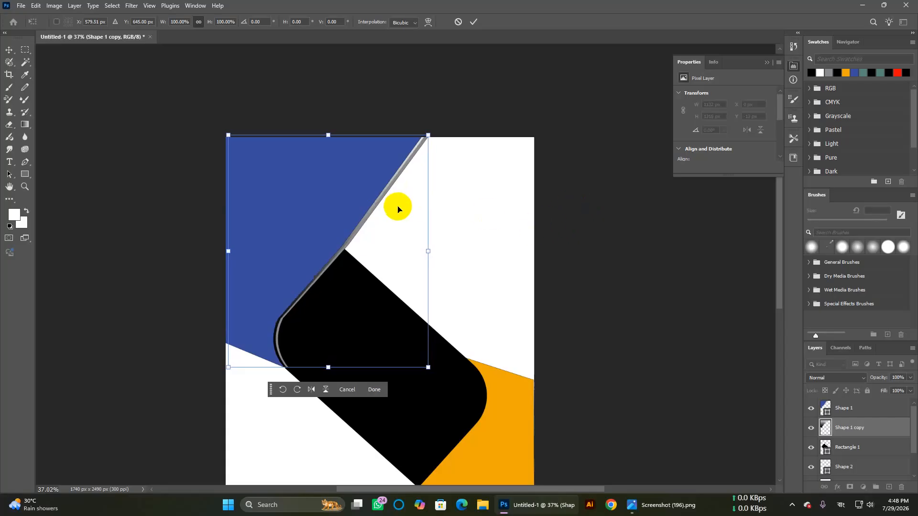
key(Left)
key(Left)
key(Left)
key(Left)
key(Left)
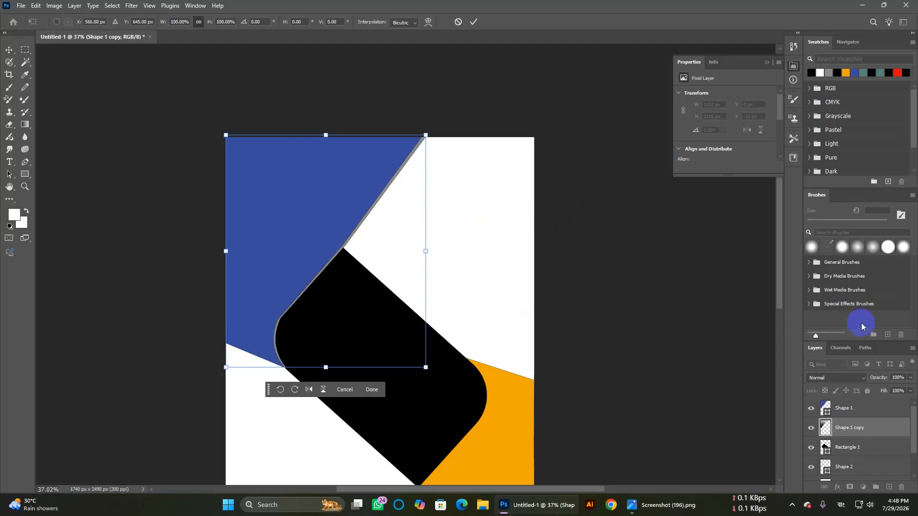
key(Return)
key(g)
scroll(692, 221, down, 3)
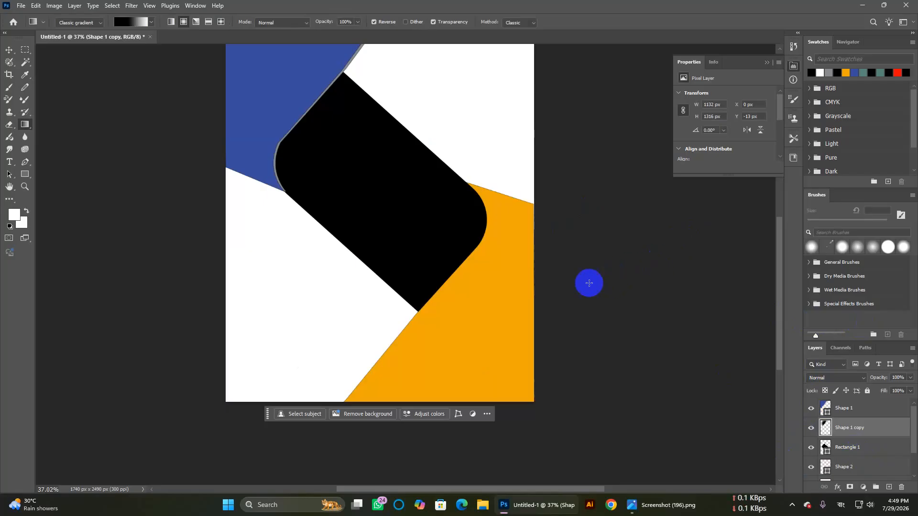
Step: Fill Shape 2 copy brown-grey #6a604a and move it beneath the orange Shape 2
click(14, 50)
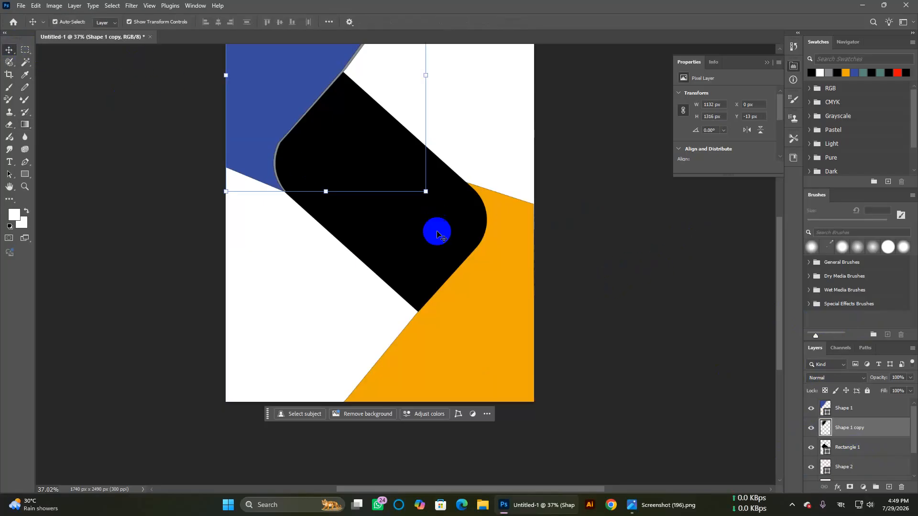
click(498, 322)
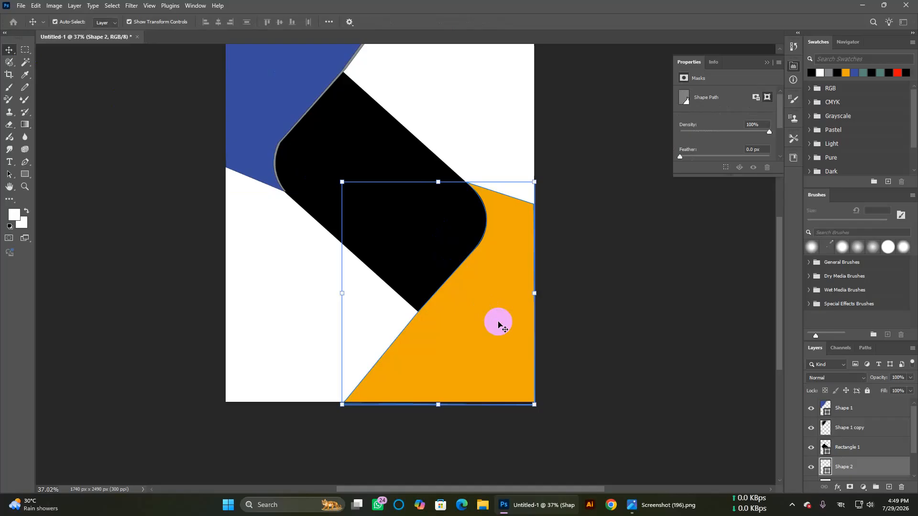
click(849, 447)
click(856, 466)
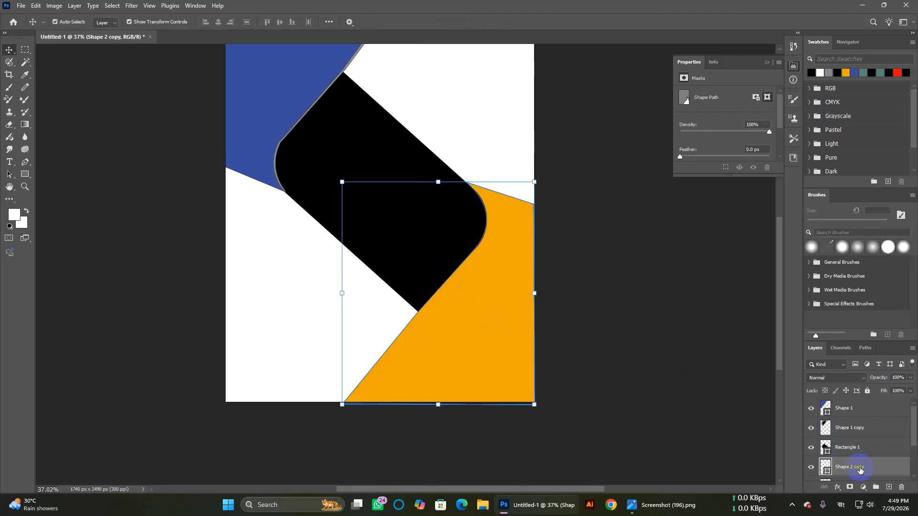
double_click(826, 471)
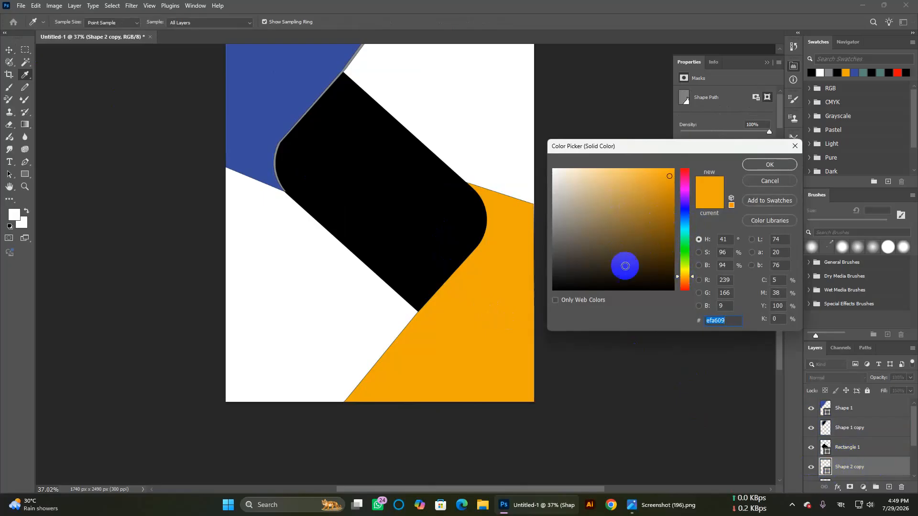
click(554, 275)
mouse_move(554, 274)
mouse_down()
mouse_move(604, 268)
mouse_move(610, 289)
mouse_move(608, 257)
mouse_move(575, 266)
mouse_move(572, 281)
mouse_move(589, 240)
mouse_up()
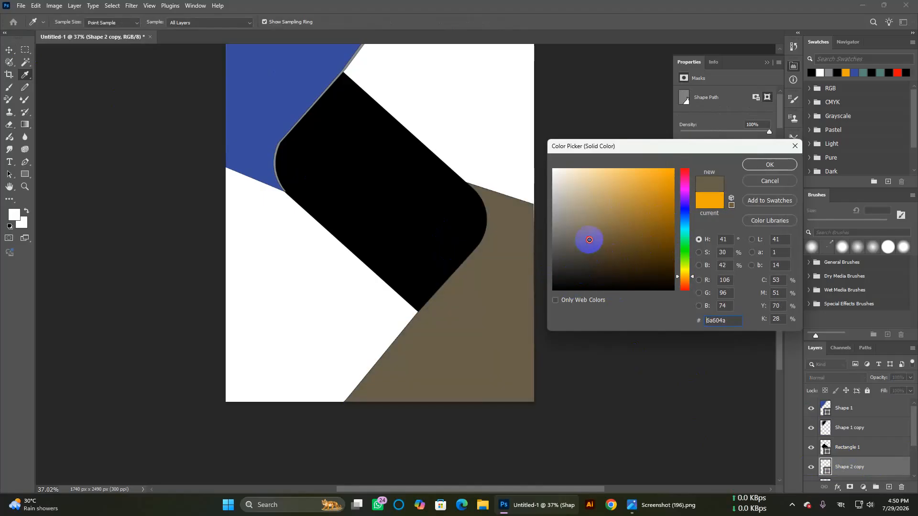
click(762, 167)
scroll(896, 411, down, 2)
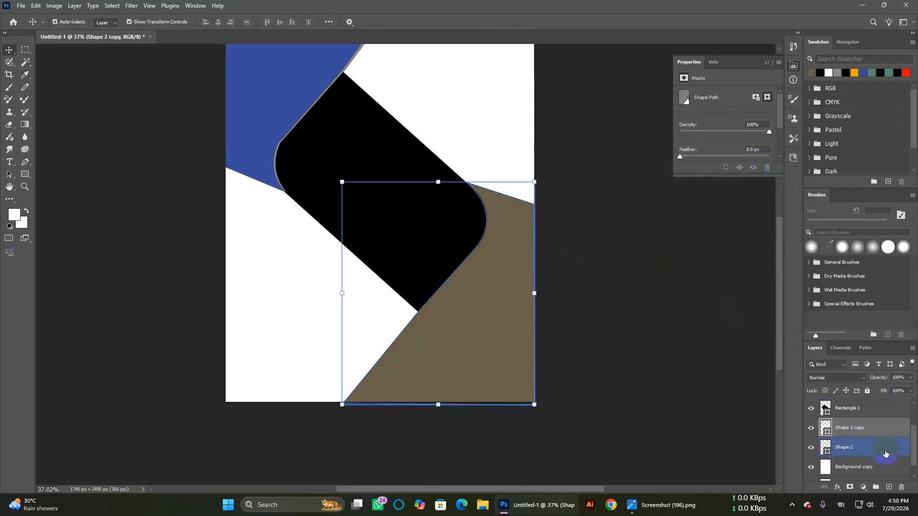
drag(869, 427, 869, 448)
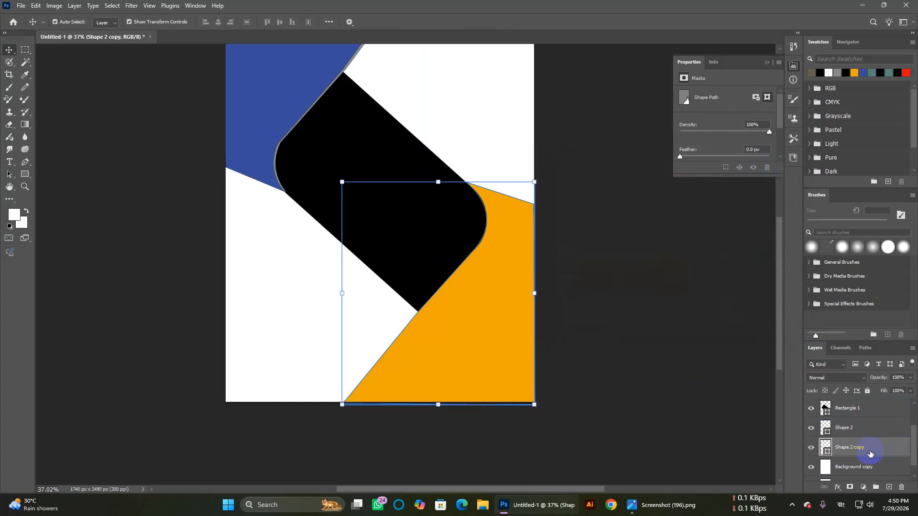
Step: Nudge and slightly skew the brown copy to about 100.5% by 100.2%, edging the orange diagonal
key(Left)
key(Left)
key(Left)
key(Left)
key(Left)
key(Left)
key(Left)
key(Left)
key(Left)
key(Left)
key(Left)
key(Left)
key(Left)
key(Left)
key(Left)
key(Left)
key(Left)
key(Left)
key(Left)
key(Left)
key(Left)
key(Left)
key(Left)
key(Left)
key(Left)
key(Left)
key(Left)
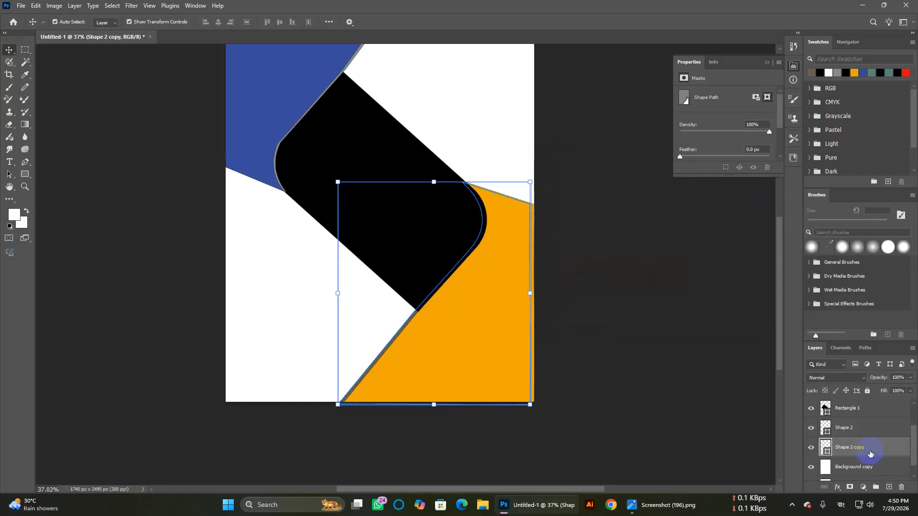
key(Down)
key(Down)
key(Down)
key(Down)
key(Down)
key(Down)
key(Down)
key(Down)
key(Right)
key(Right)
key(Right)
key(Right)
key(Right)
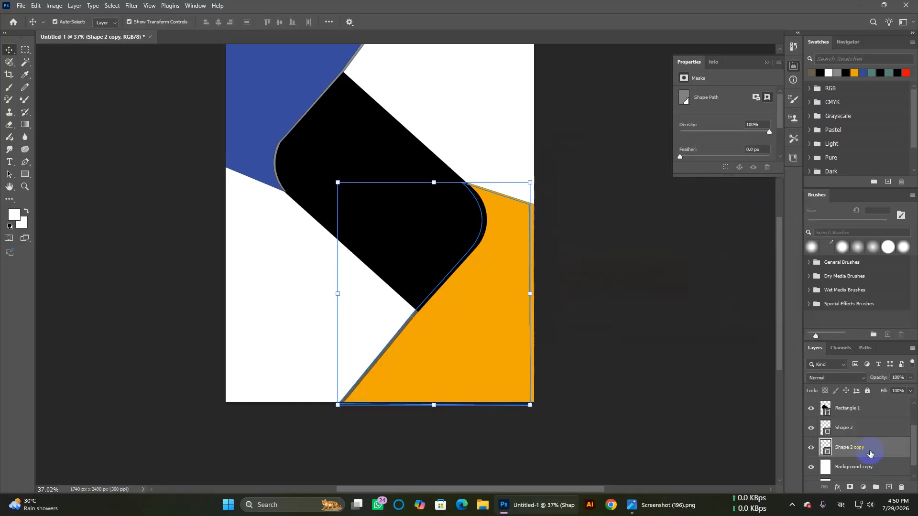
key(Left)
key(Left)
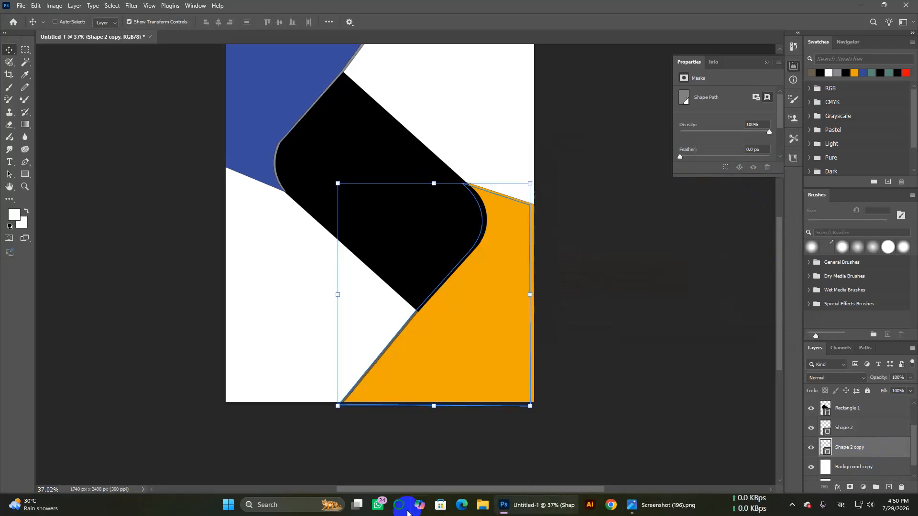
drag(338, 407, 336, 408)
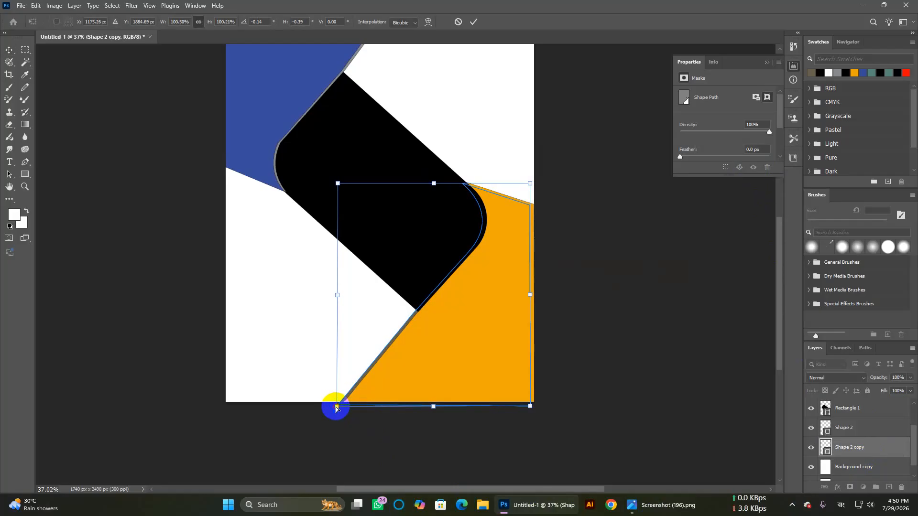
drag(476, 202, 476, 202)
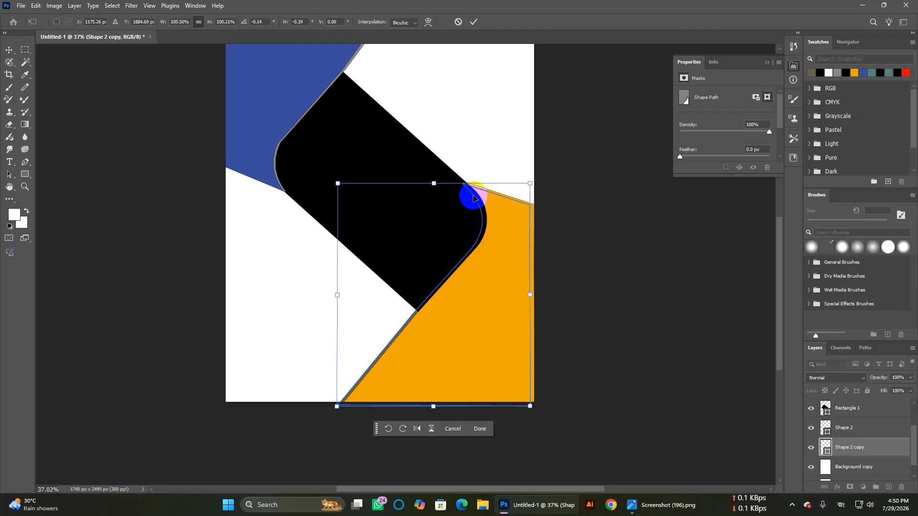
click(862, 448)
right_click(862, 448)
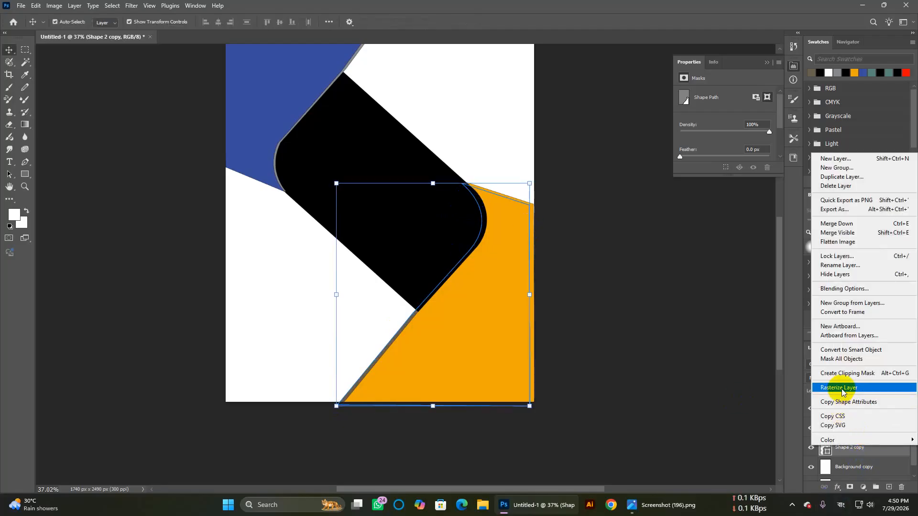
Step: Rasterize Shape 2 copy and adjust the white-to-black gradient's end stop and midpoint
click(842, 391)
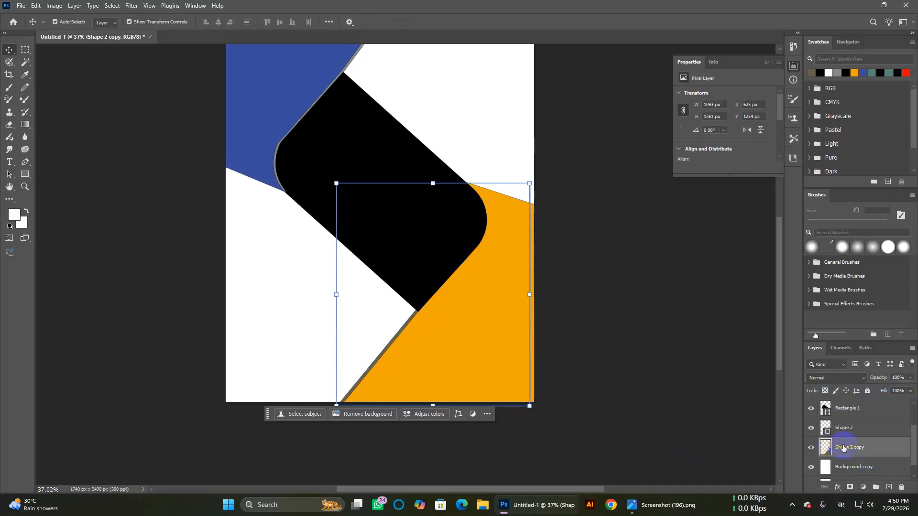
click(25, 125)
click(127, 22)
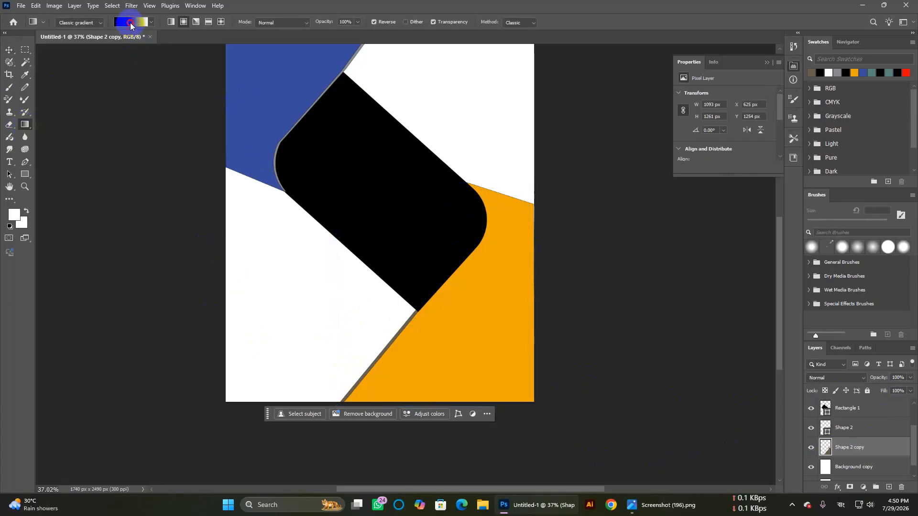
drag(715, 303, 789, 303)
drag(703, 301, 699, 300)
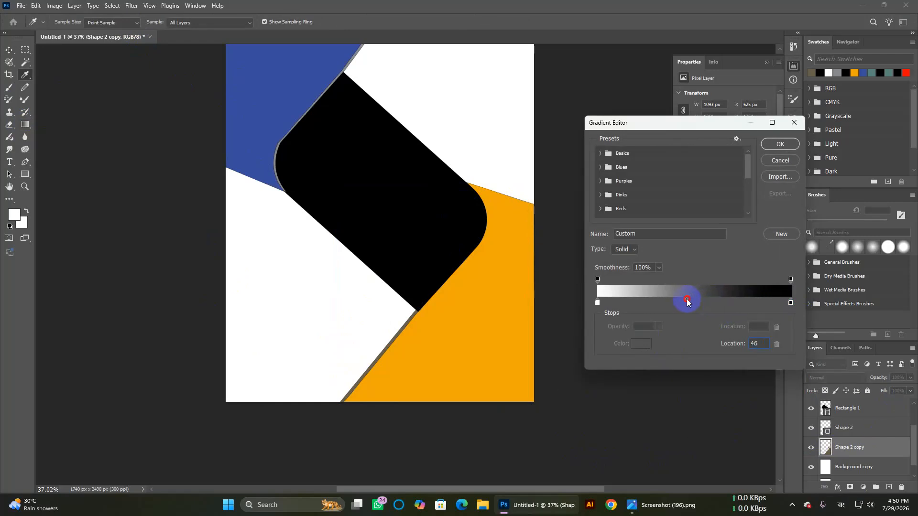
click(779, 144)
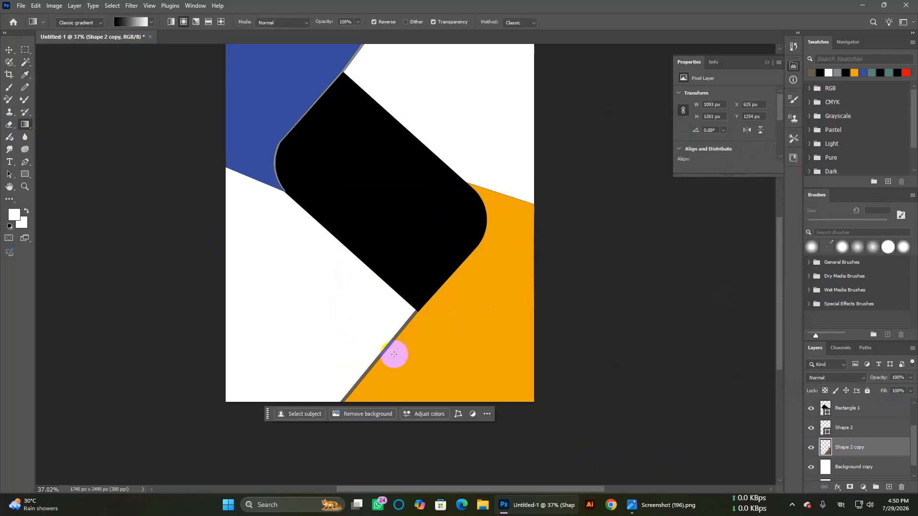
Step: Shade the copy's rim along the orange diagonal with a gradient inside its selection
drag(342, 400, 455, 273)
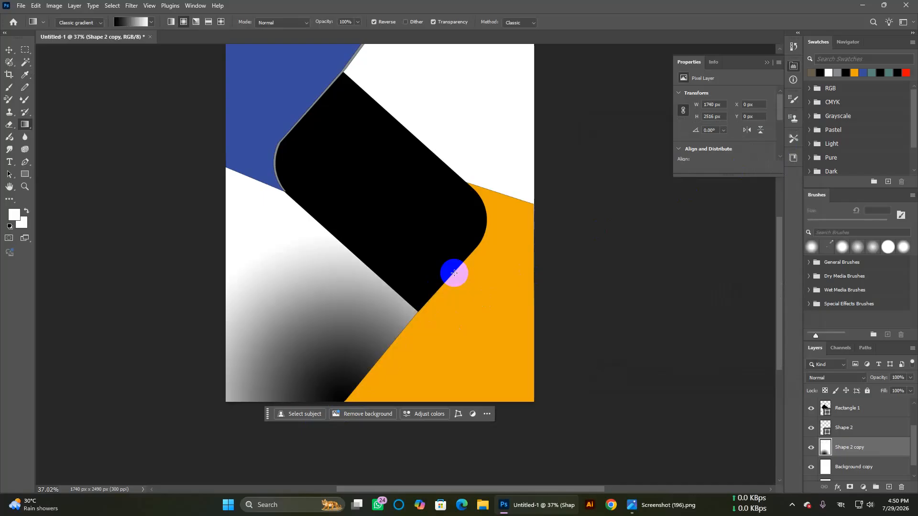
key(ctrl+z)
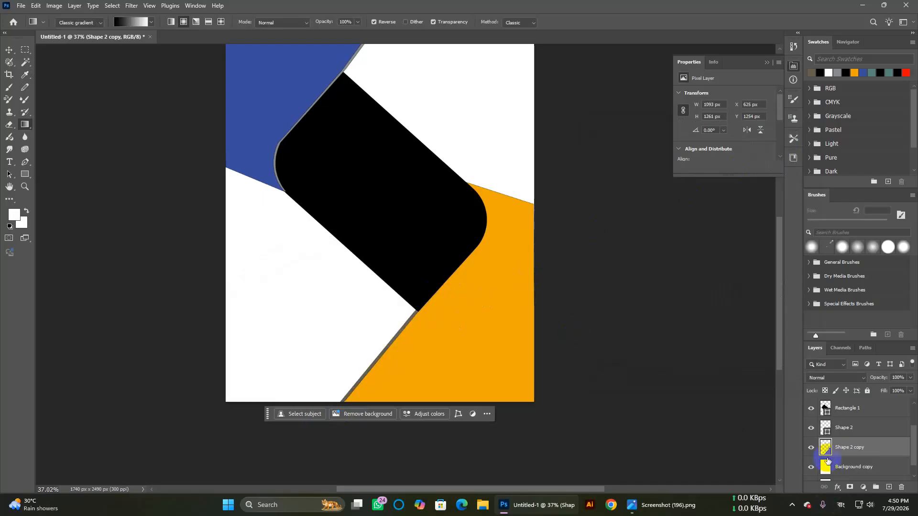
ctrl+click(830, 451)
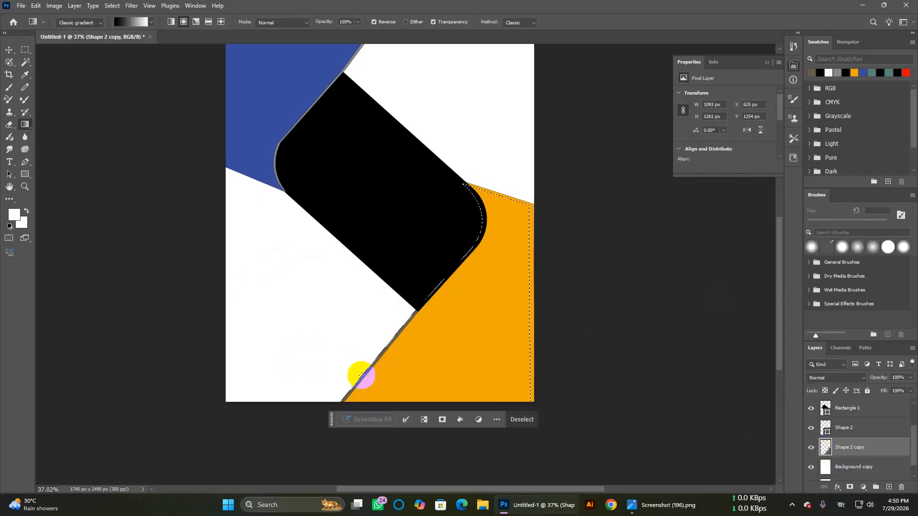
drag(365, 390, 362, 446)
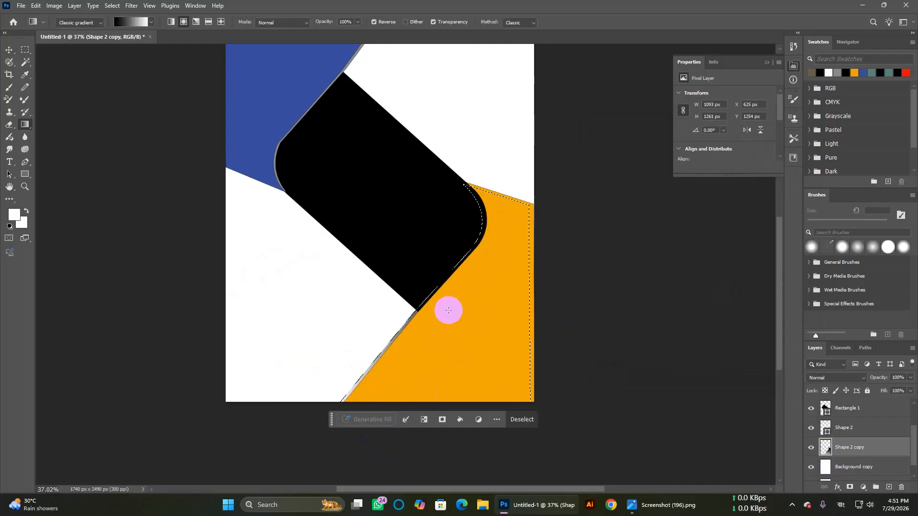
drag(498, 245, 361, 418)
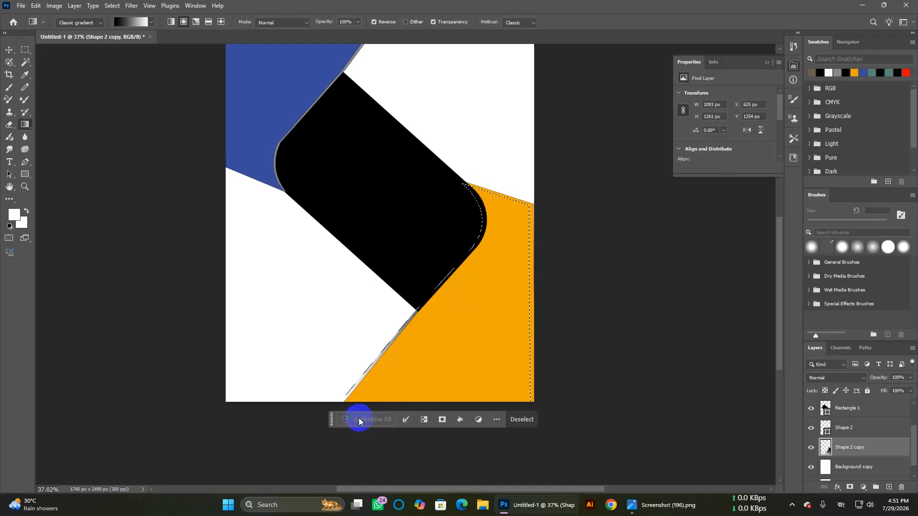
key(ctrl+d)
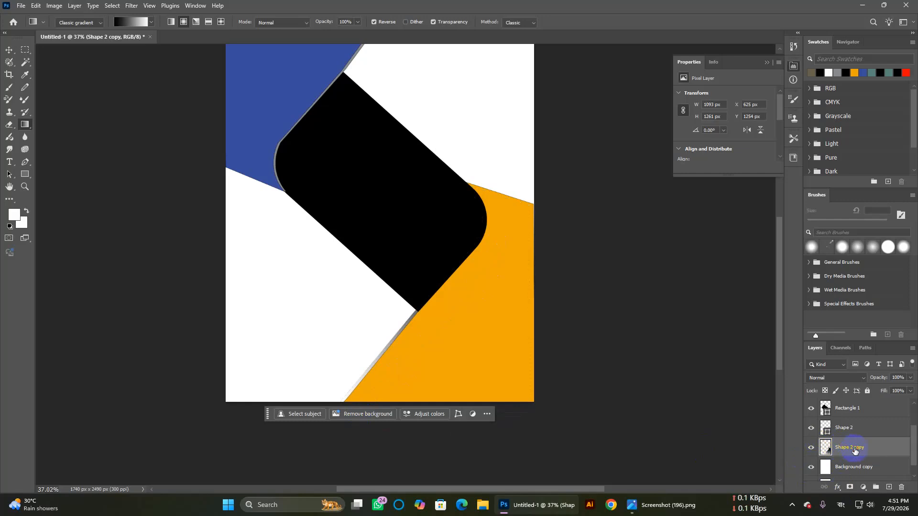
Step: Start Free Transform on the orange shape and close the accidentally opened Discover panel
key(ctrl+t)
key(ctrl+f)
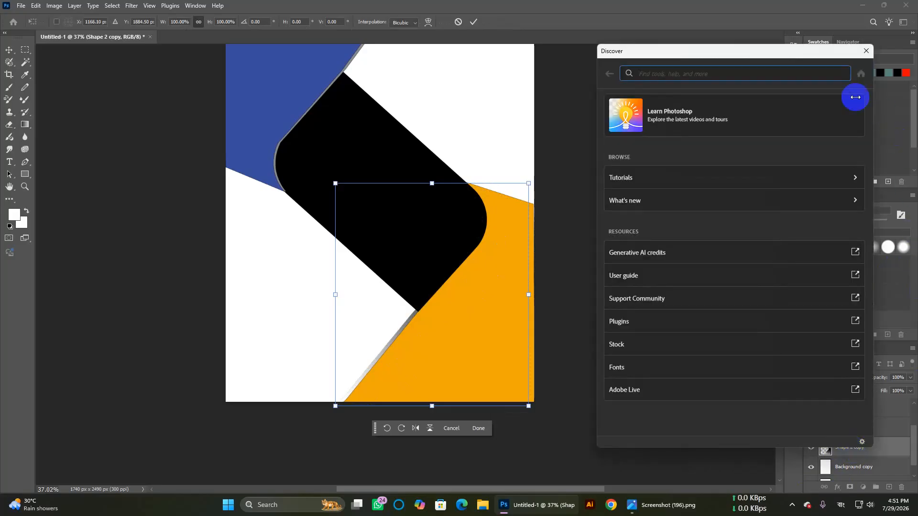
click(866, 51)
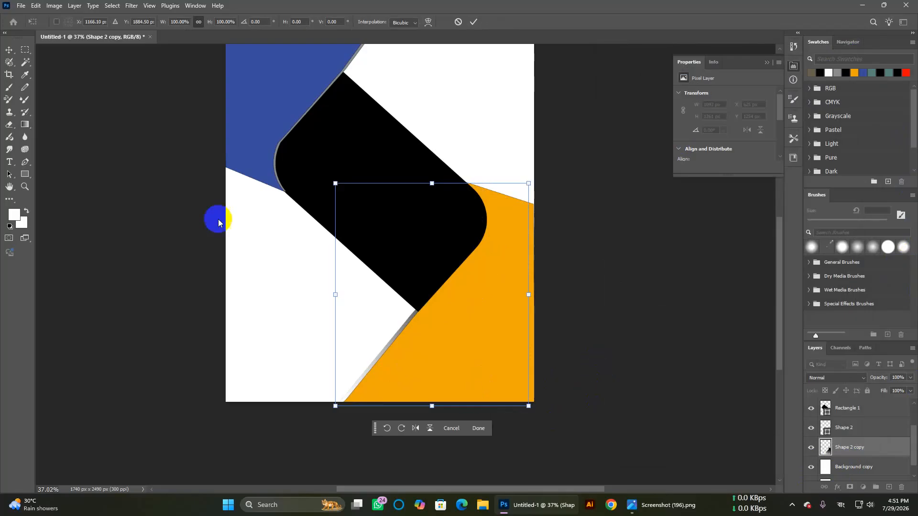
Step: Commit the orange shape's transform and draw an orange 750 x 470 px triangle
click(9, 50)
click(47, 164)
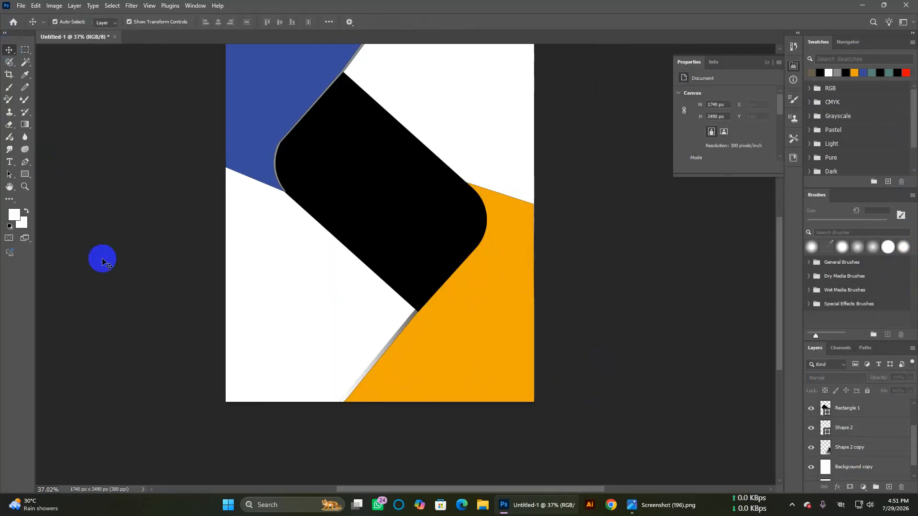
scroll(102, 262, up, 2)
scroll(101, 262, down, 3)
scroll(102, 262, up, 3)
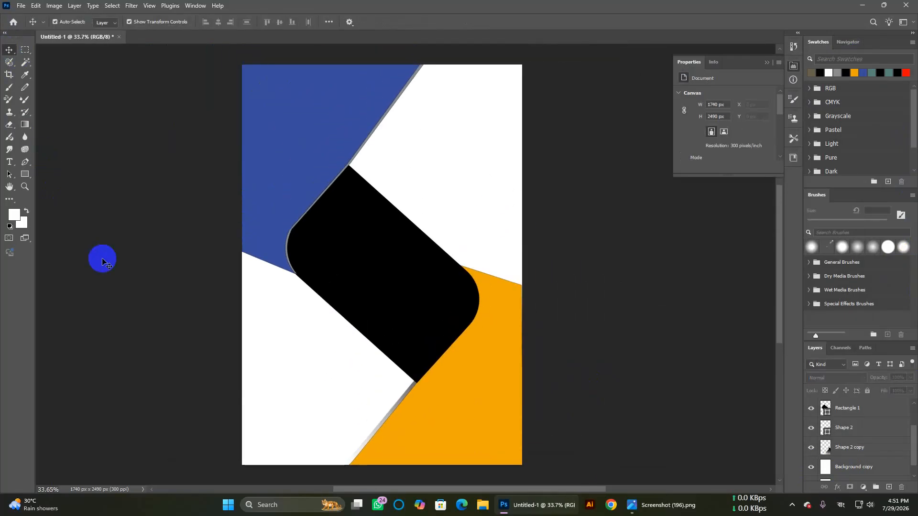
scroll(102, 262, down, 2)
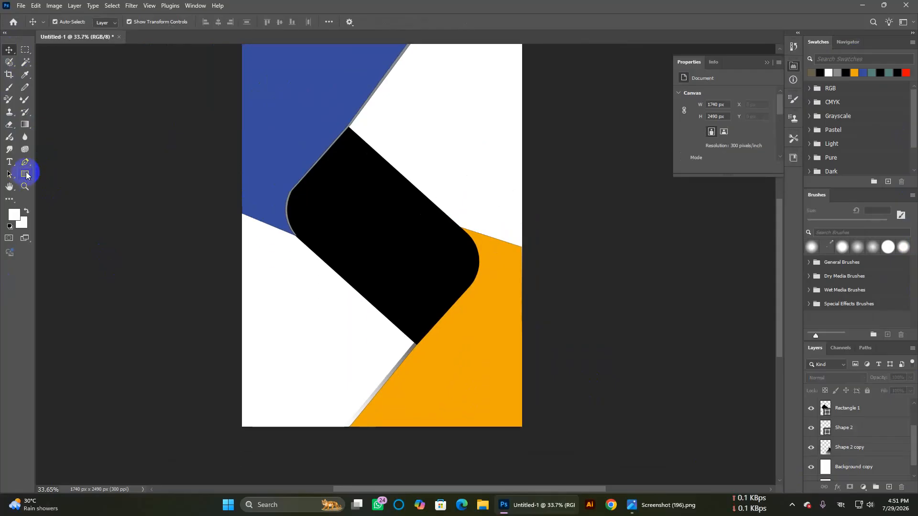
click(26, 174)
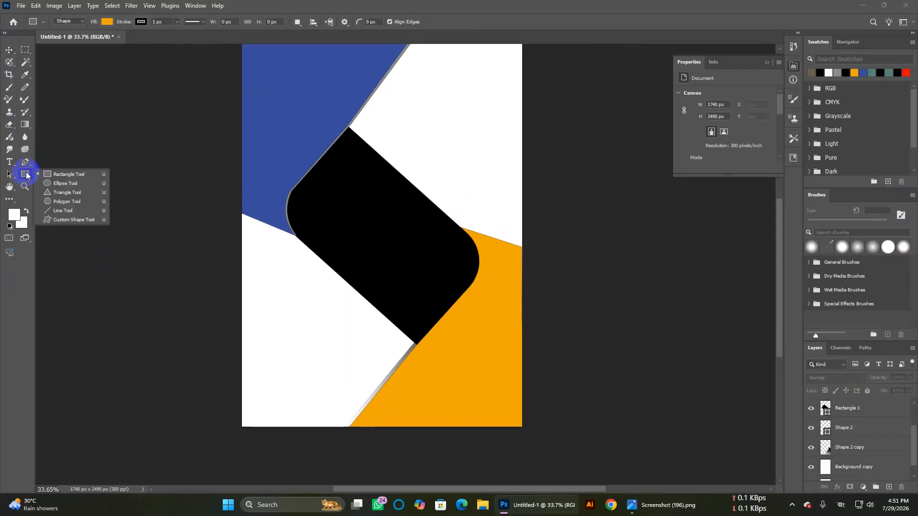
click(59, 194)
drag(257, 288, 377, 363)
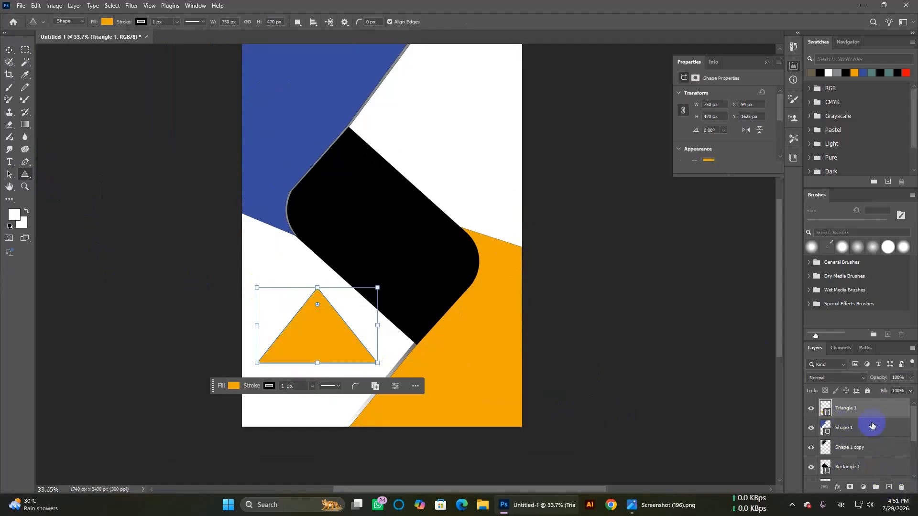
Step: Stack Triangle 1 just above the background, move it top-right, and rotate it about -89°
drag(869, 412, 862, 467)
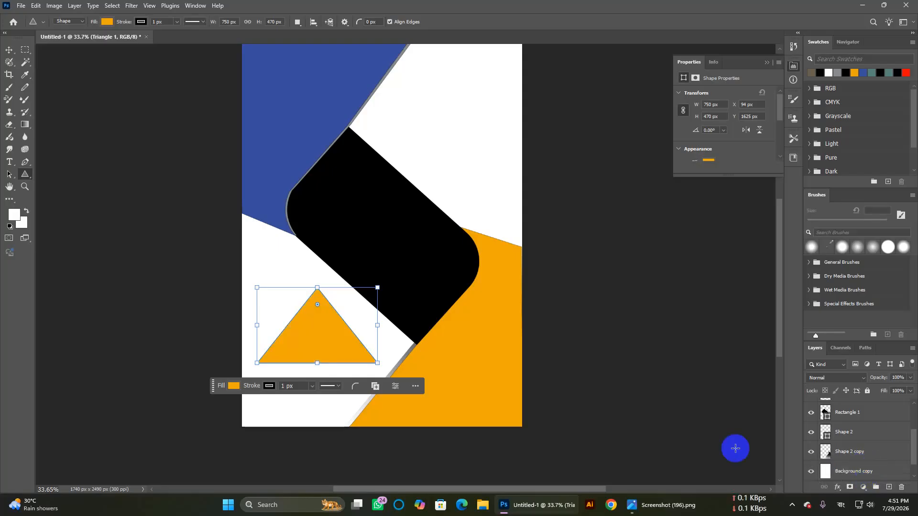
click(12, 50)
drag(309, 347, 440, 132)
drag(502, 159, 485, 184)
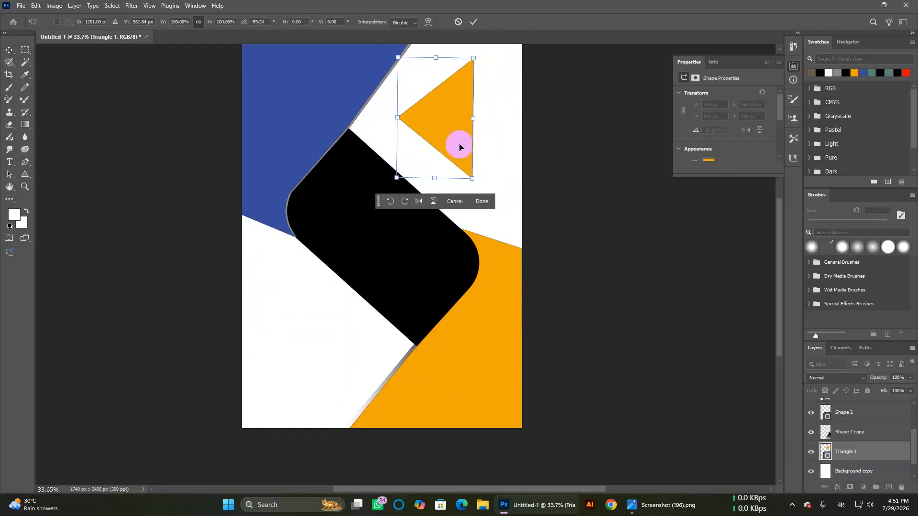
click(452, 115)
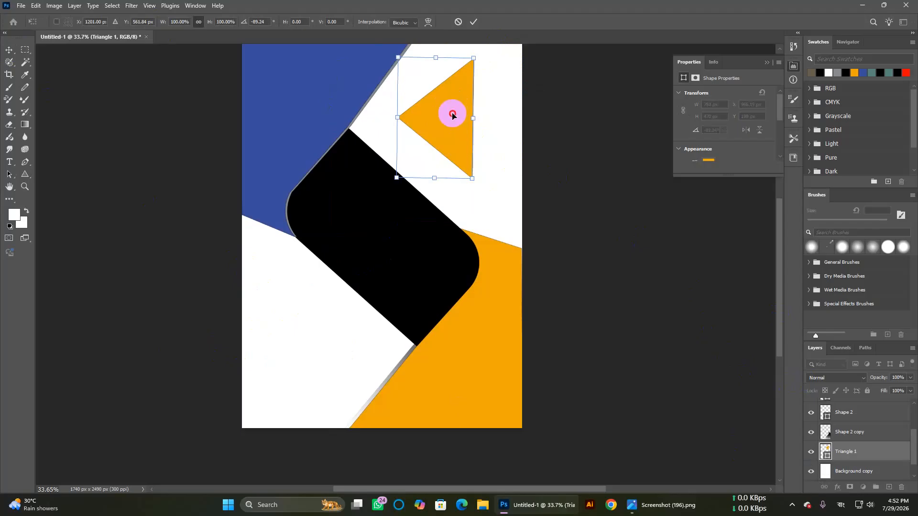
Step: Give Triangle 1 a dark fill colour
double_click(828, 457)
click(657, 280)
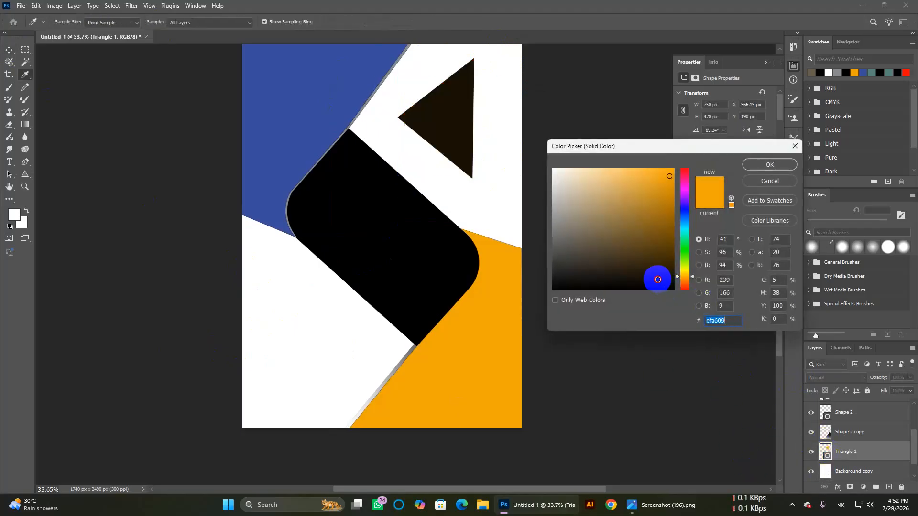
click(788, 166)
click(440, 127)
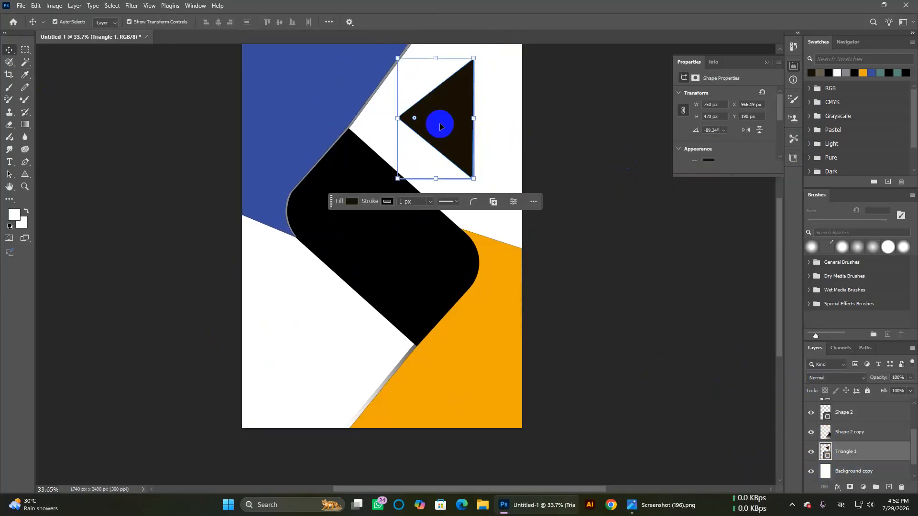
Step: Scale the triangle to about 372% by 266% over the top-right corner and commit
scroll(463, 187, up, 5)
drag(475, 155, 523, 253)
drag(480, 197, 457, 152)
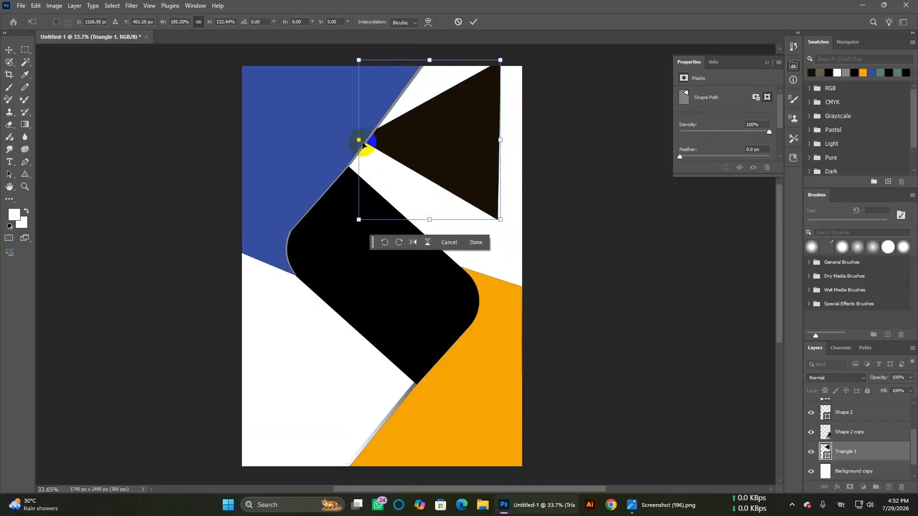
drag(368, 148, 273, 139)
drag(424, 139, 451, 160)
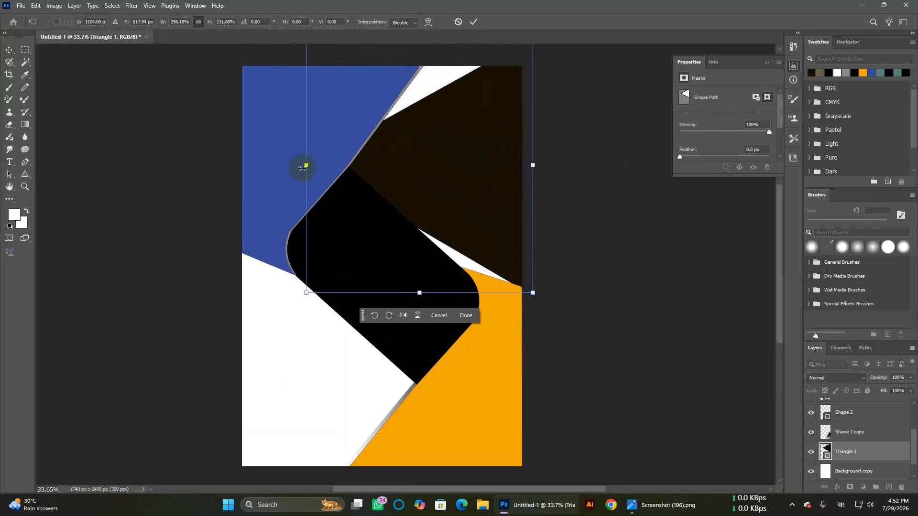
drag(307, 165, 249, 165)
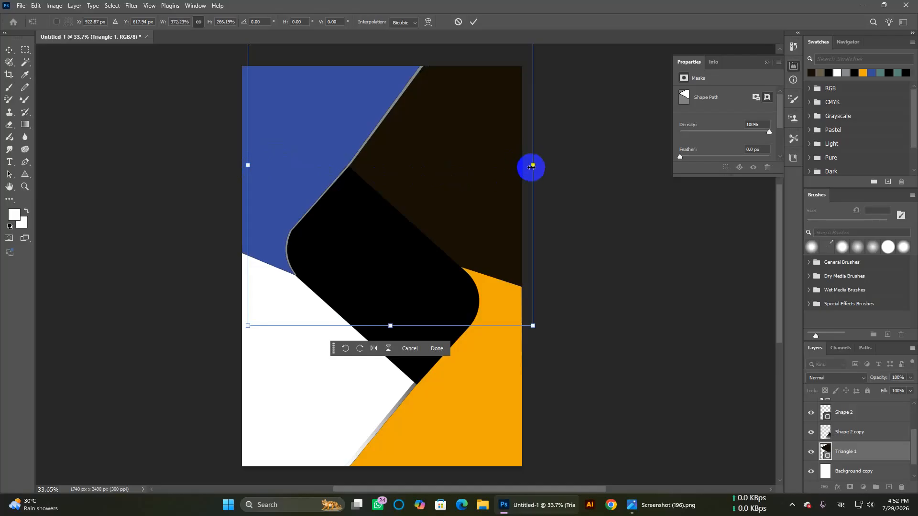
drag(478, 165, 472, 166)
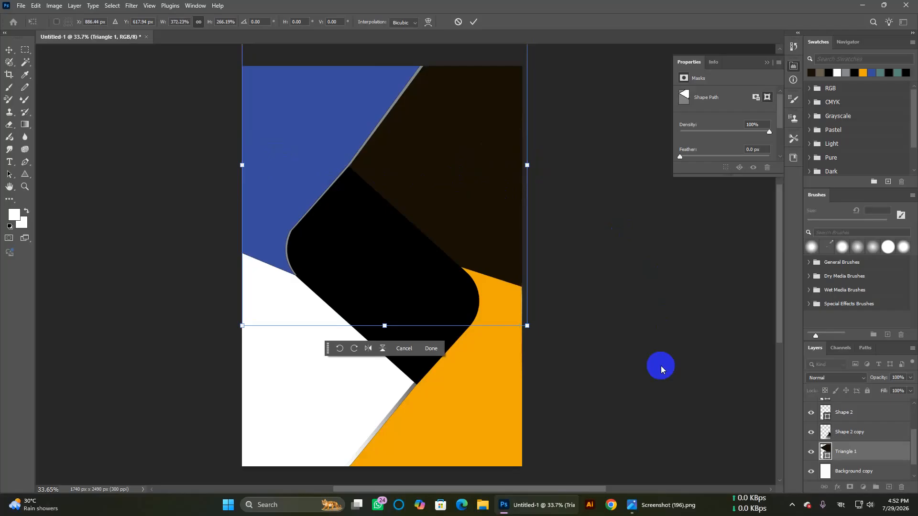
click(868, 455)
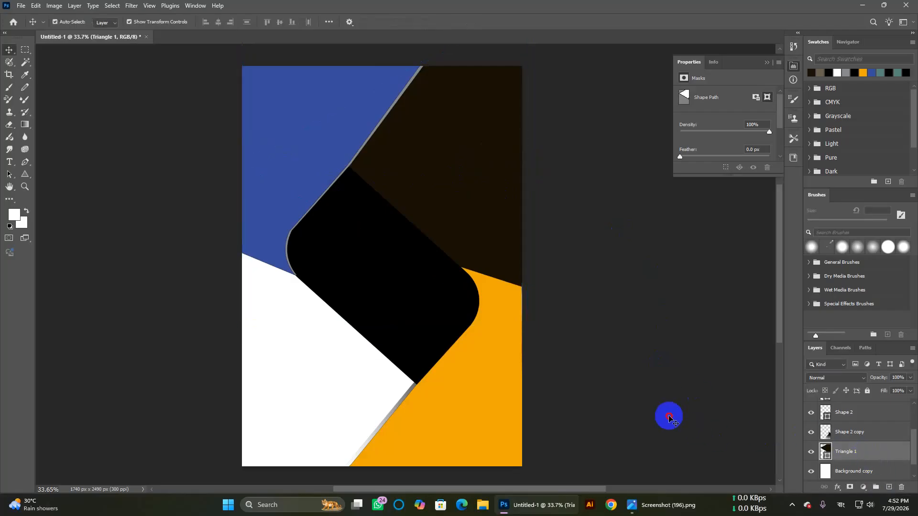
Step: Reselect the Triangle 1 layer in the Layers panel
click(482, 190)
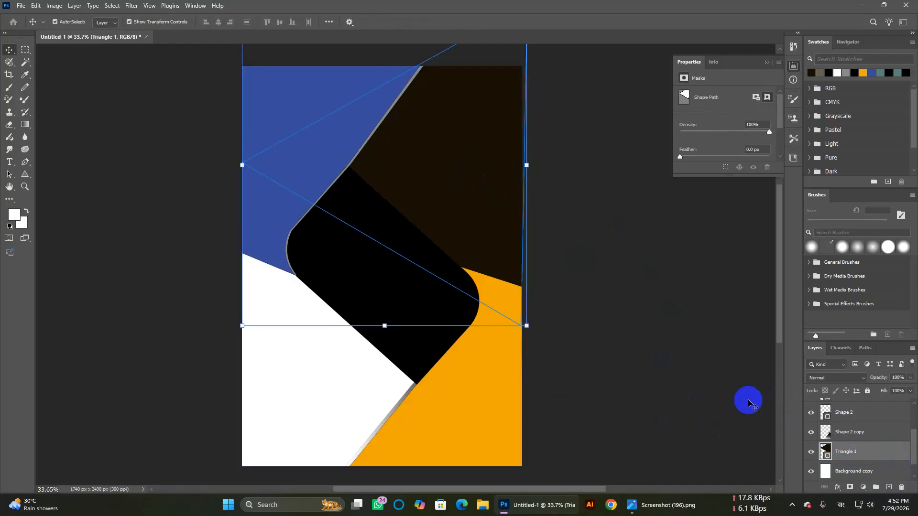
click(748, 400)
click(885, 451)
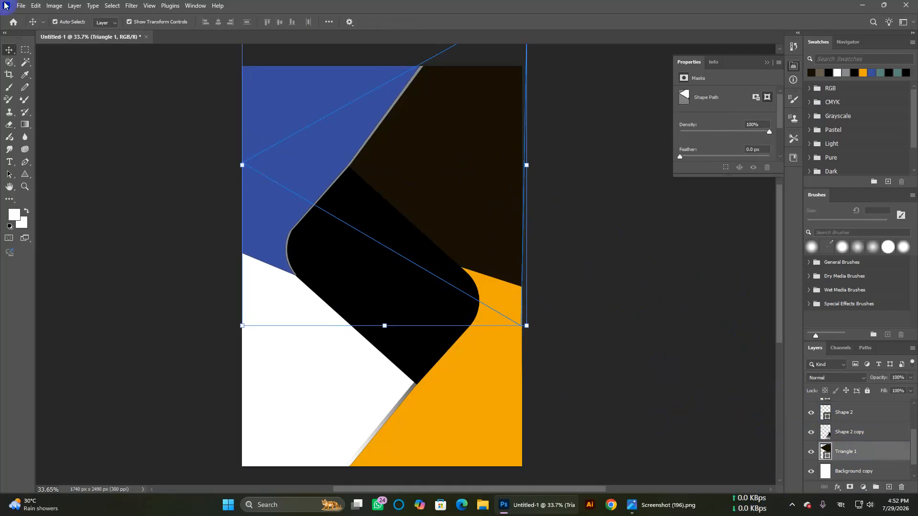
Step: Place Embedded the castle photo architecture-3119812_1920.jpg from the Education (H:) drive
click(20, 5)
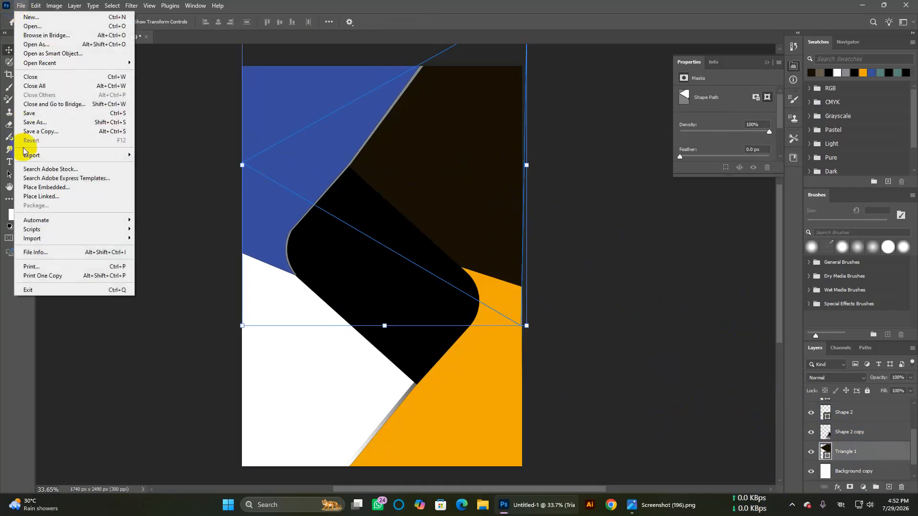
click(30, 190)
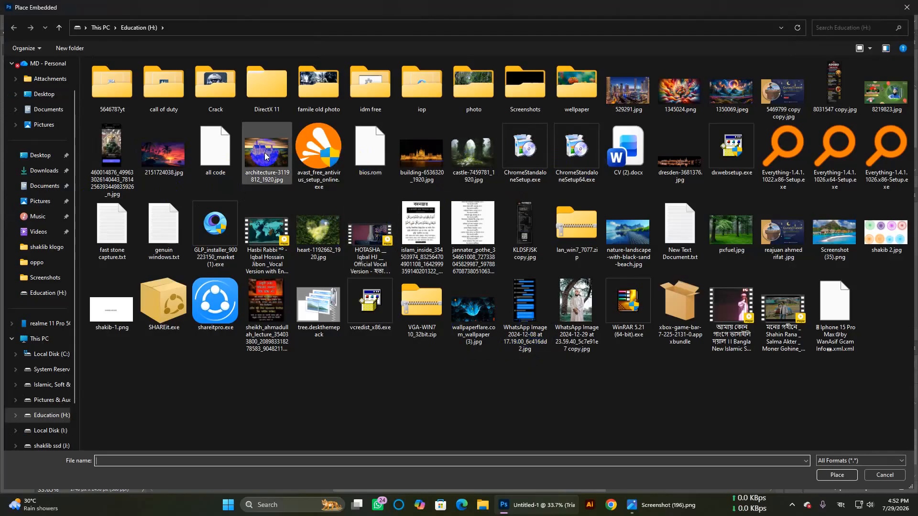
double_click(284, 155)
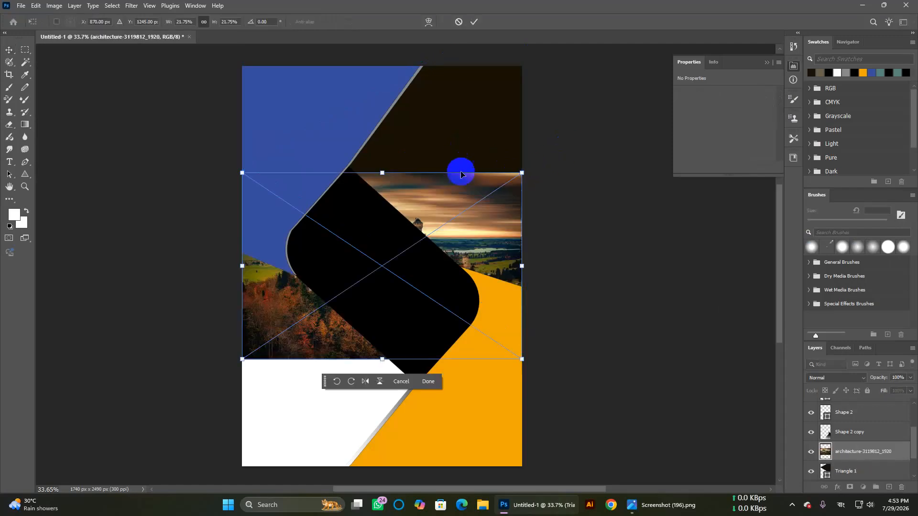
Step: Move the castle photo up to the poster's top-right and commit the placement
drag(307, 322, 413, 218)
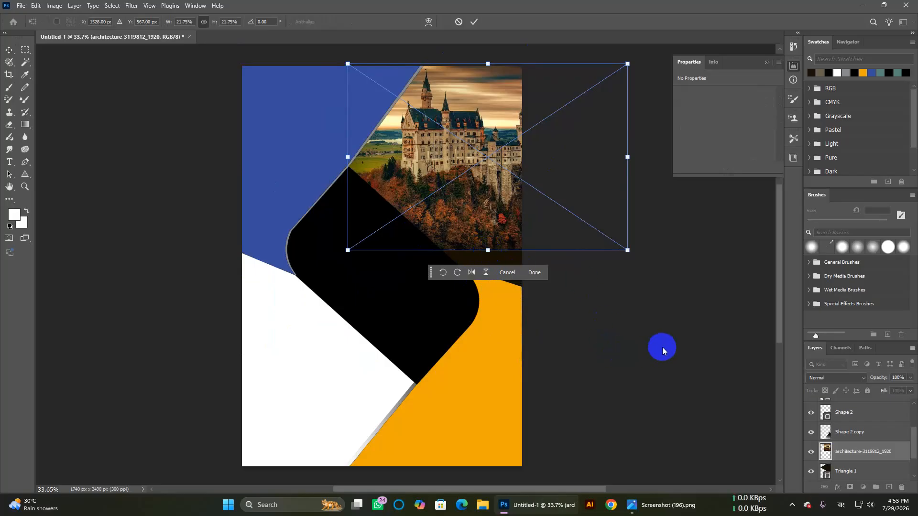
click(886, 457)
click(652, 393)
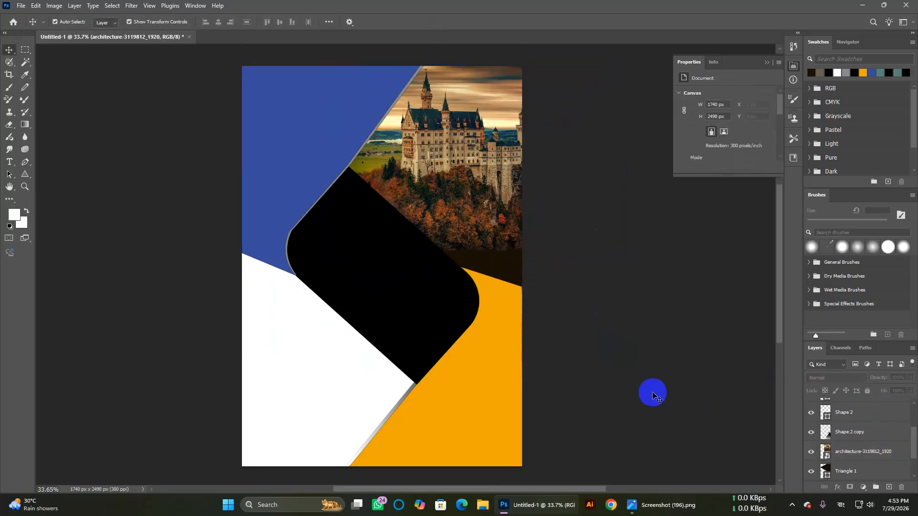
Step: Rasterize the castle photo layer into an ordinary pixel layer
click(842, 447)
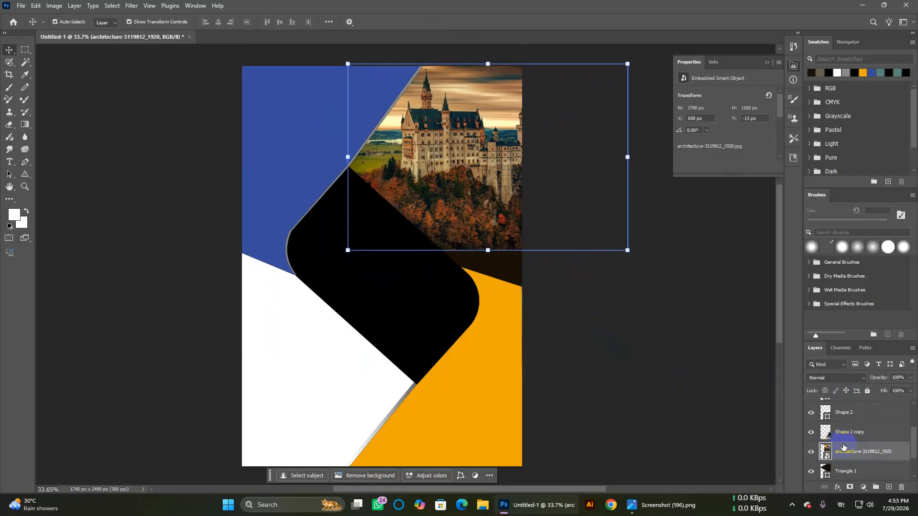
right_click(843, 449)
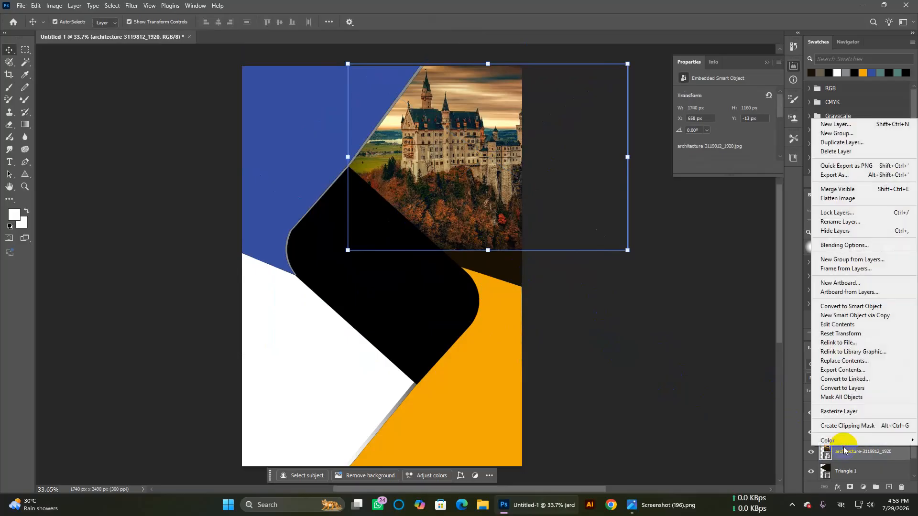
click(840, 412)
click(684, 359)
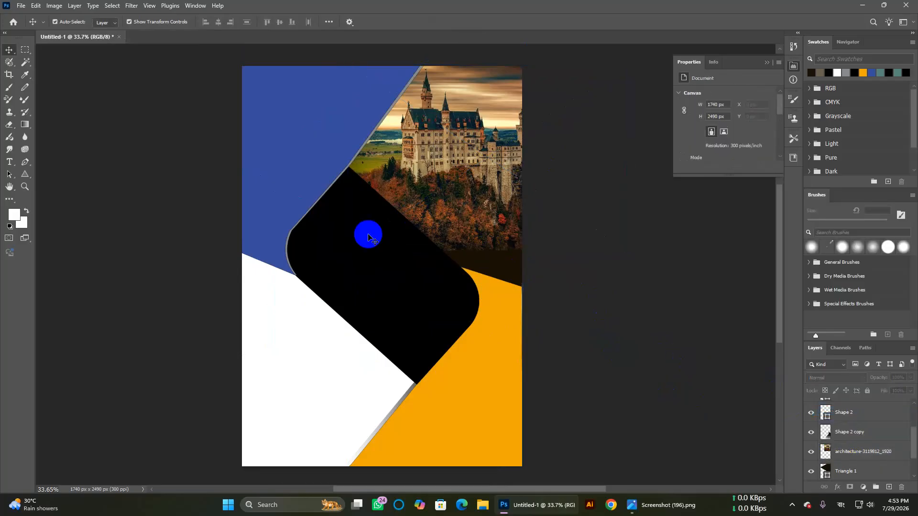
click(26, 50)
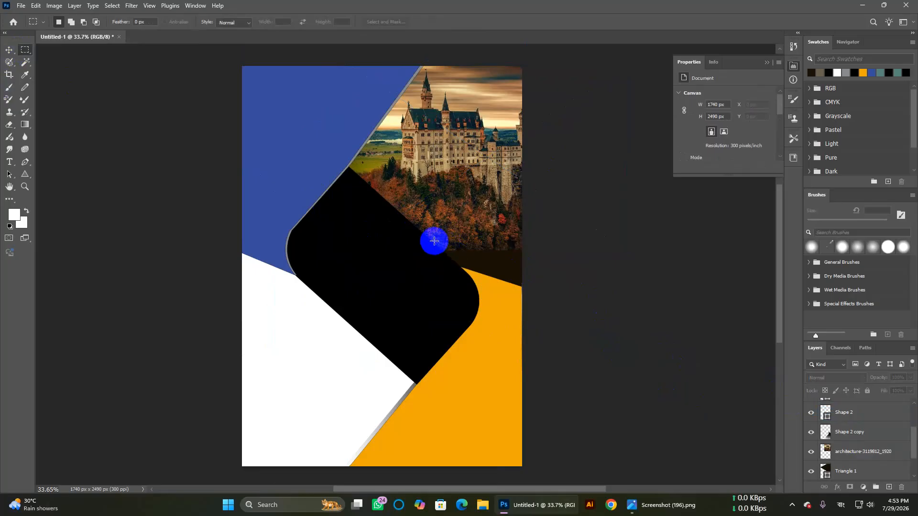
drag(465, 242, 524, 260)
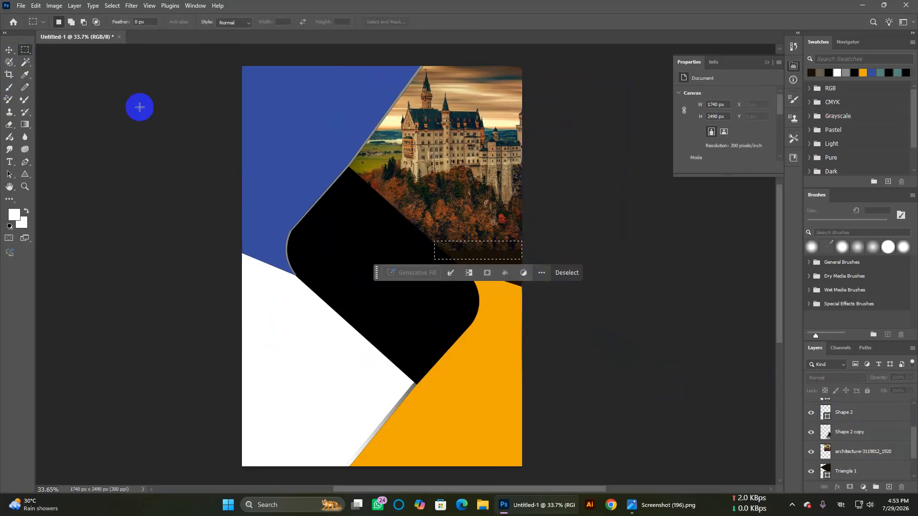
click(9, 50)
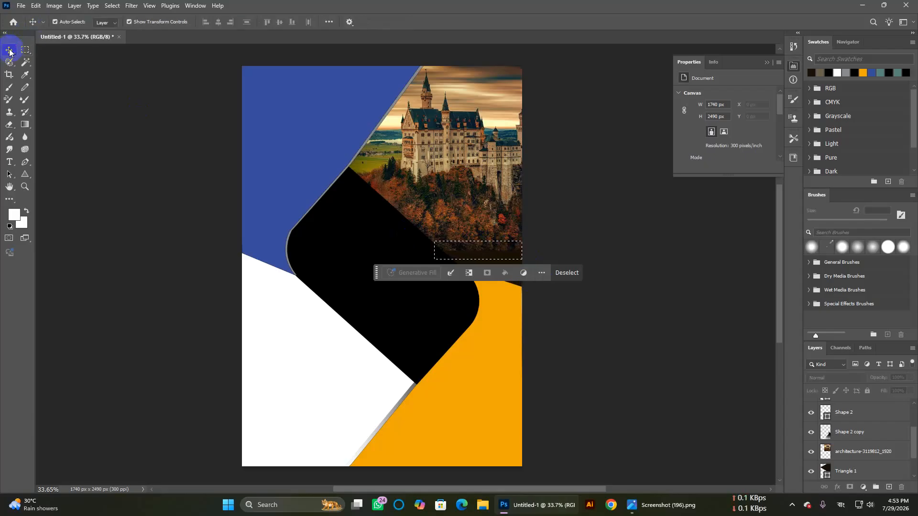
click(868, 449)
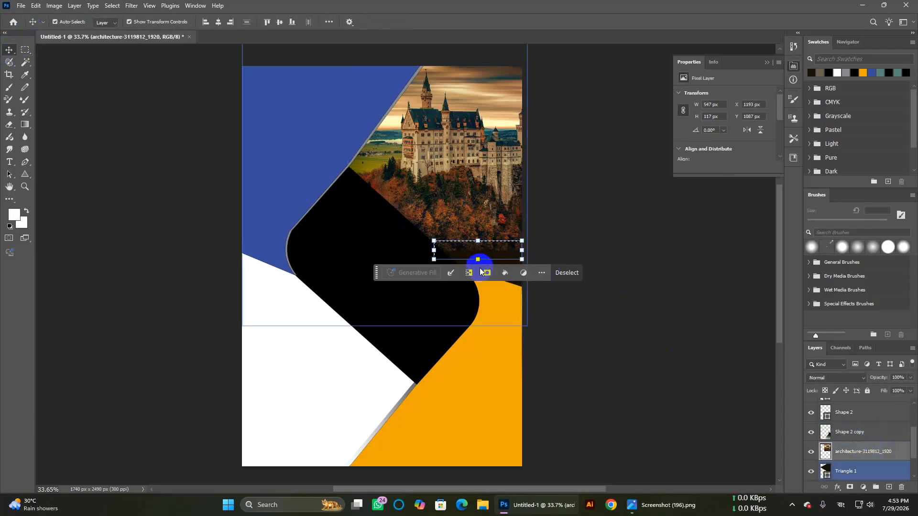
click(479, 260)
drag(480, 276, 487, 326)
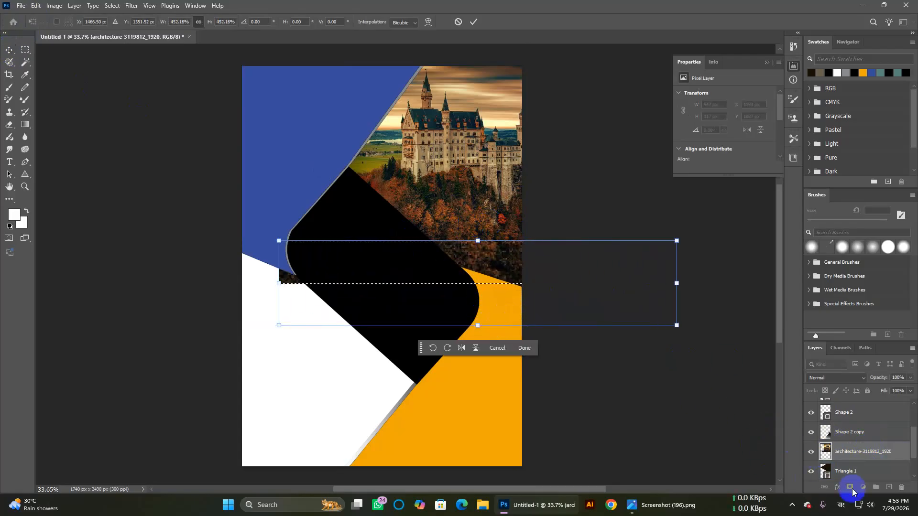
key(Escape)
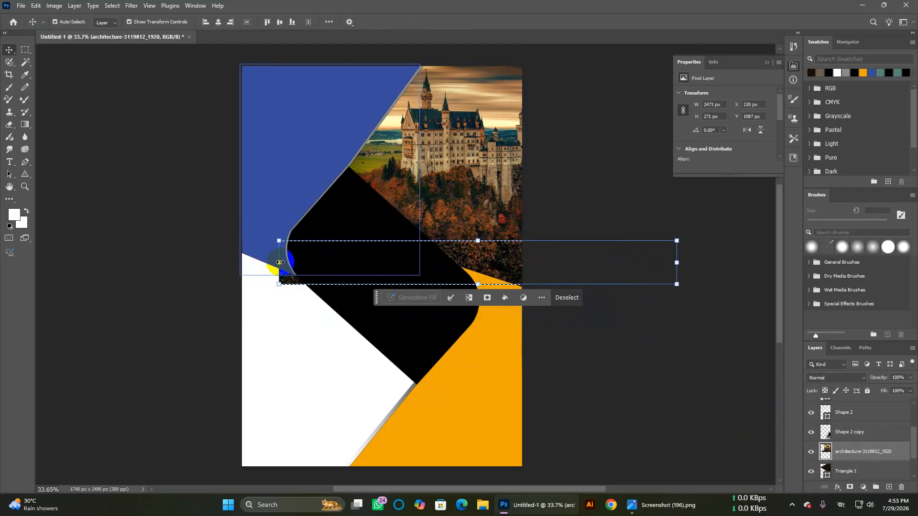
drag(279, 262, 311, 263)
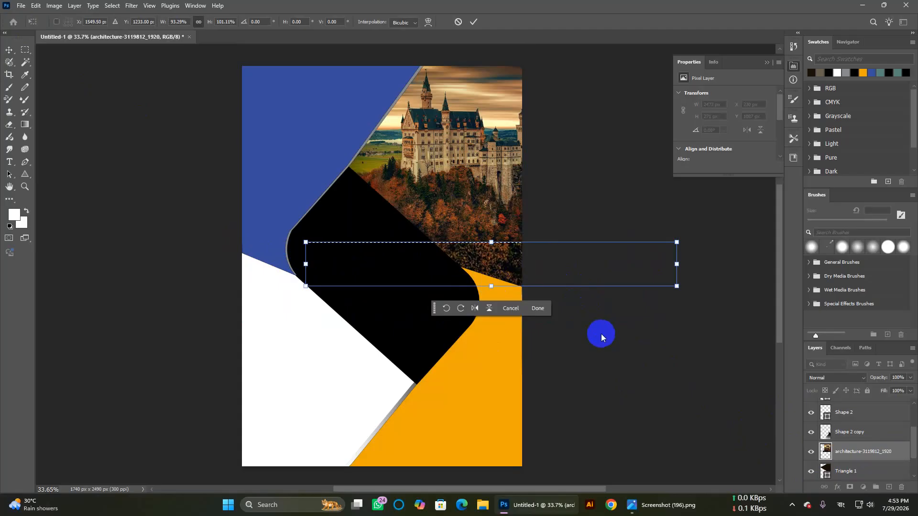
click(9, 53)
click(256, 338)
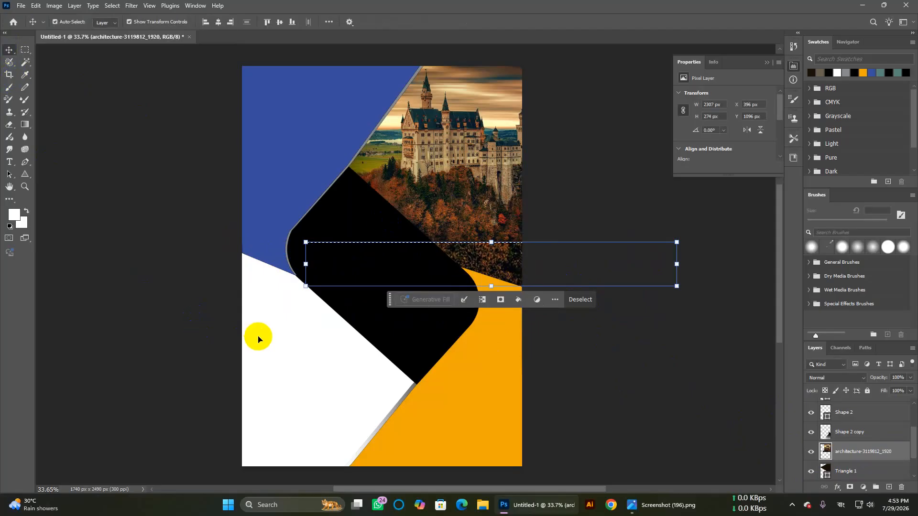
click(660, 339)
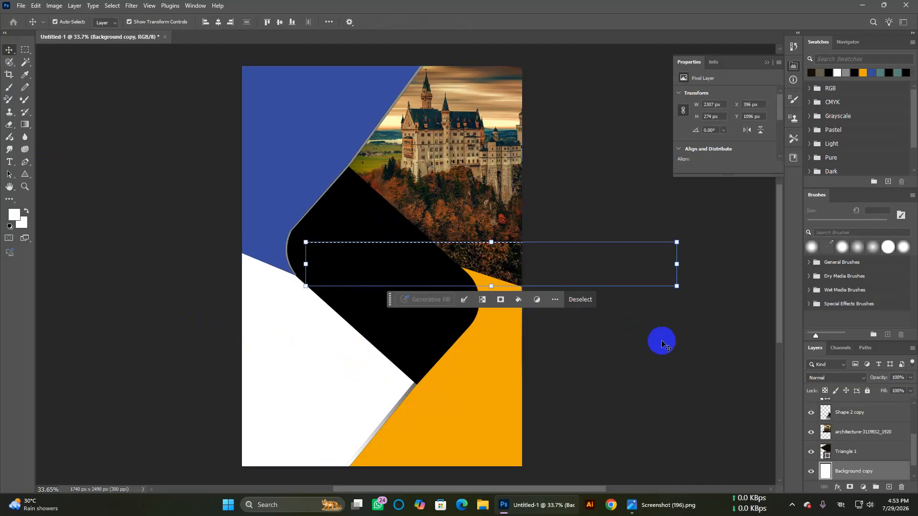
key(ctrl+d)
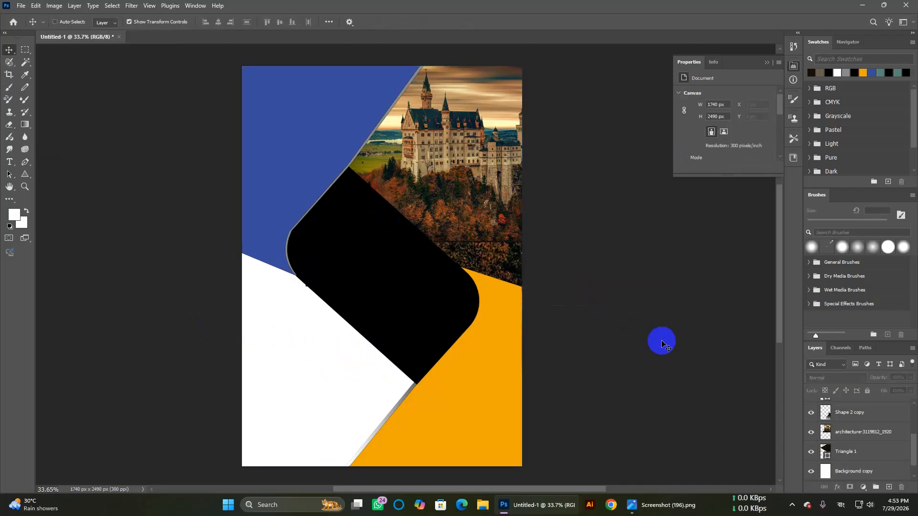
Step: Create a clipping mask of the architecture castle layer onto Triangle 1, then select Triangle 1
click(459, 176)
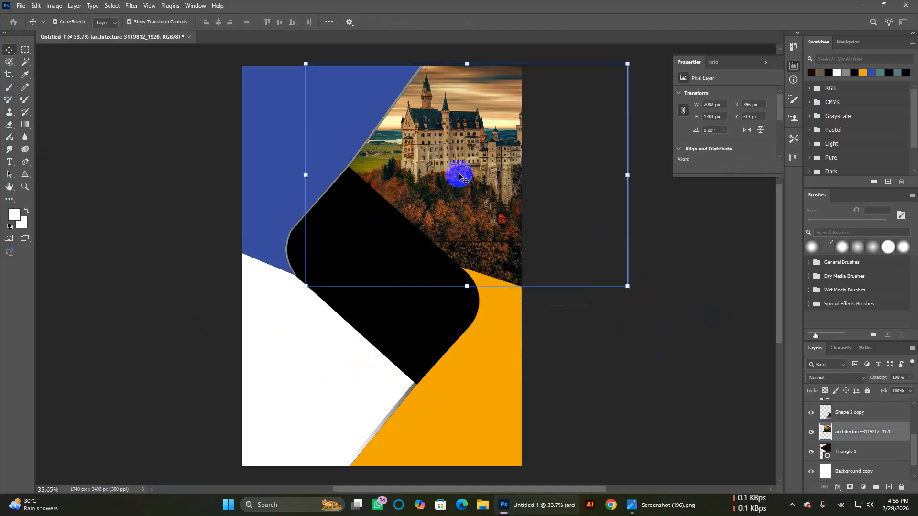
click(706, 413)
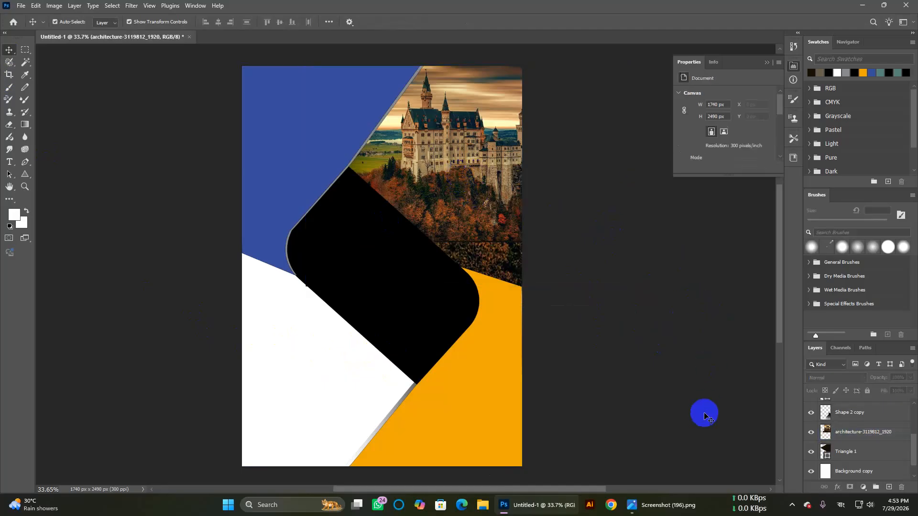
click(882, 449)
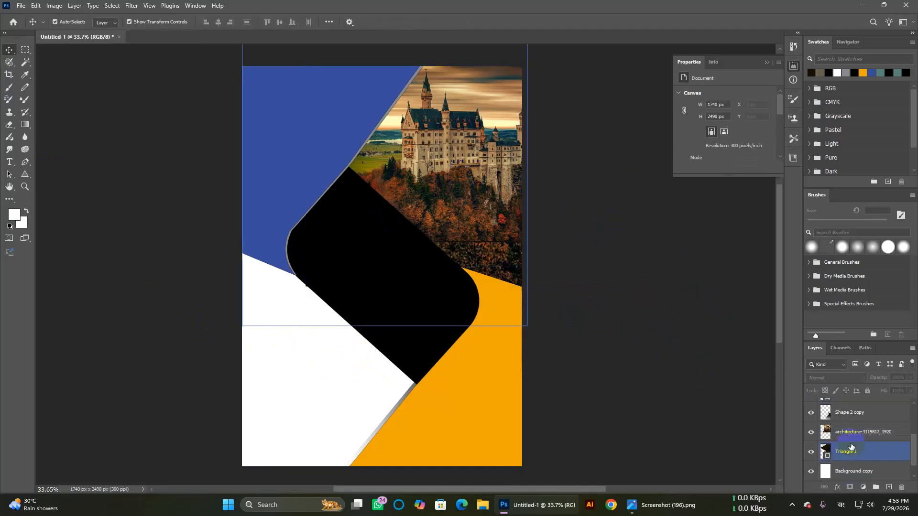
click(705, 457)
click(856, 449)
click(865, 434)
right_click(865, 436)
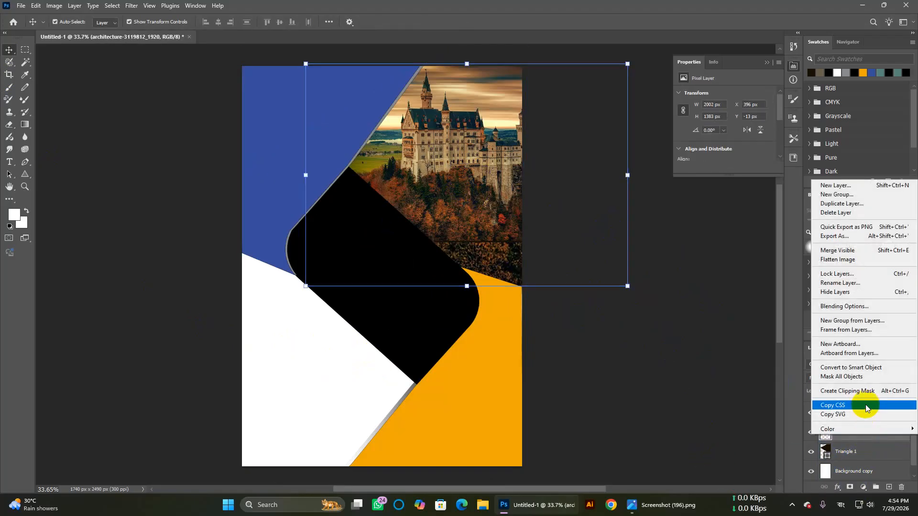
click(839, 391)
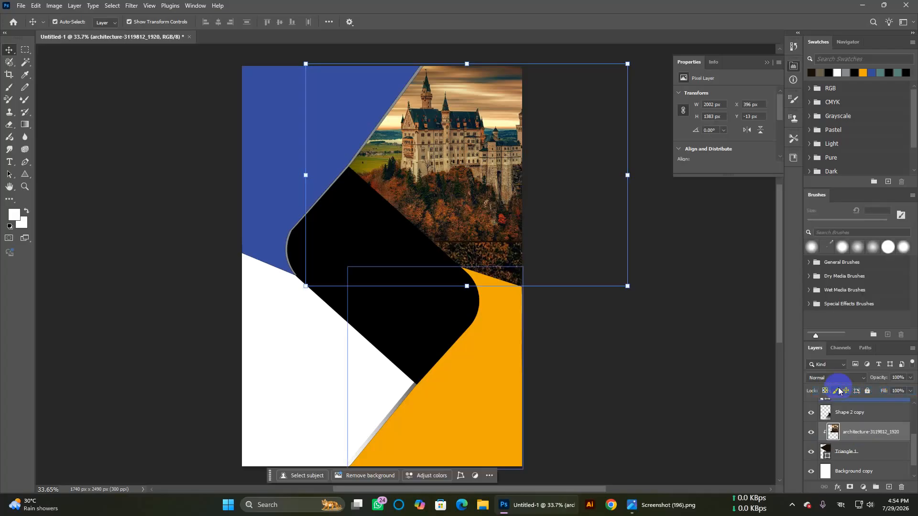
click(682, 382)
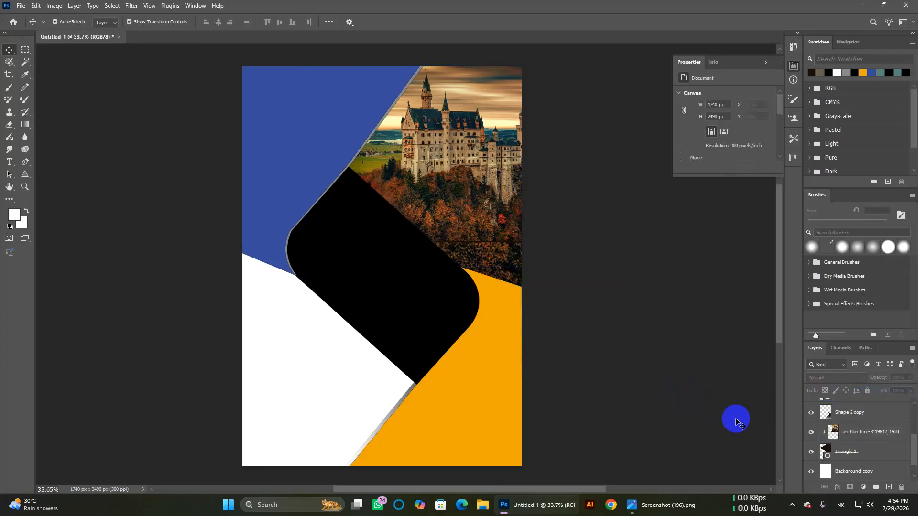
click(846, 451)
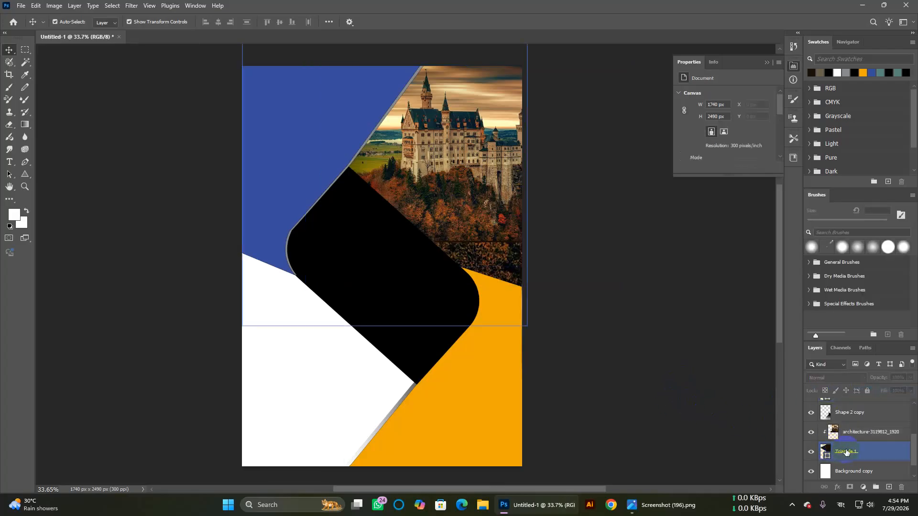
click(870, 458)
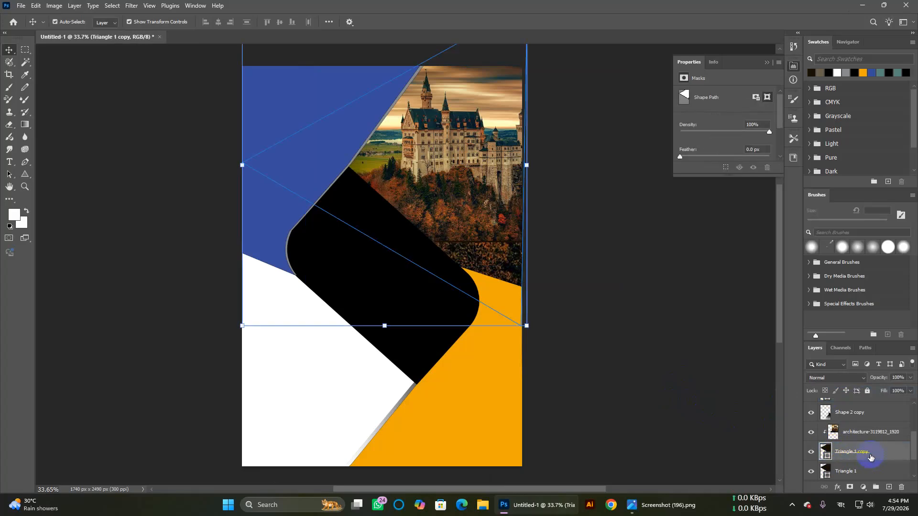
Step: Move the Triangle 1 copy above the castle photo and set it to Hue at 49% opacity
drag(878, 453, 878, 432)
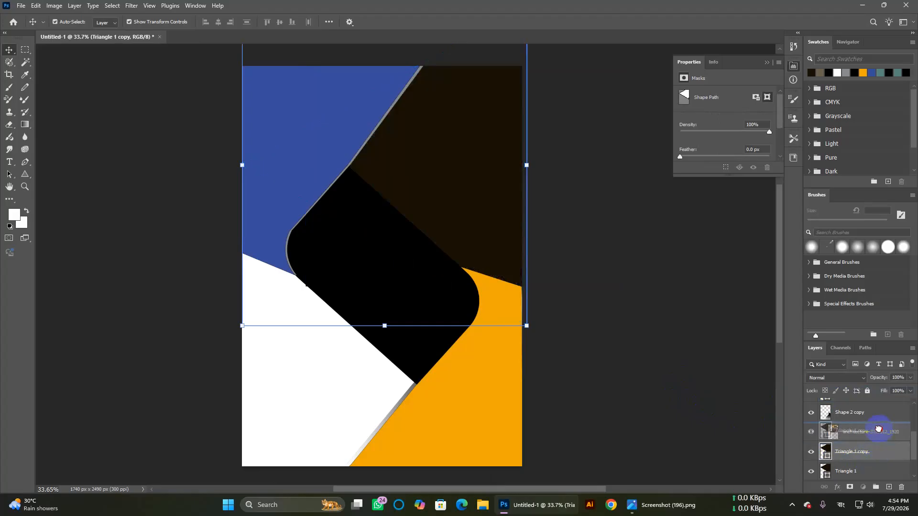
click(910, 378)
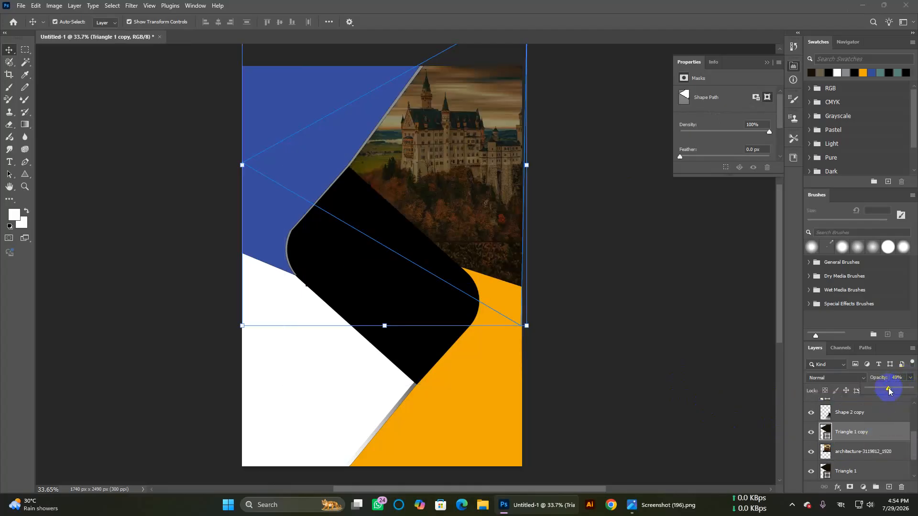
click(864, 380)
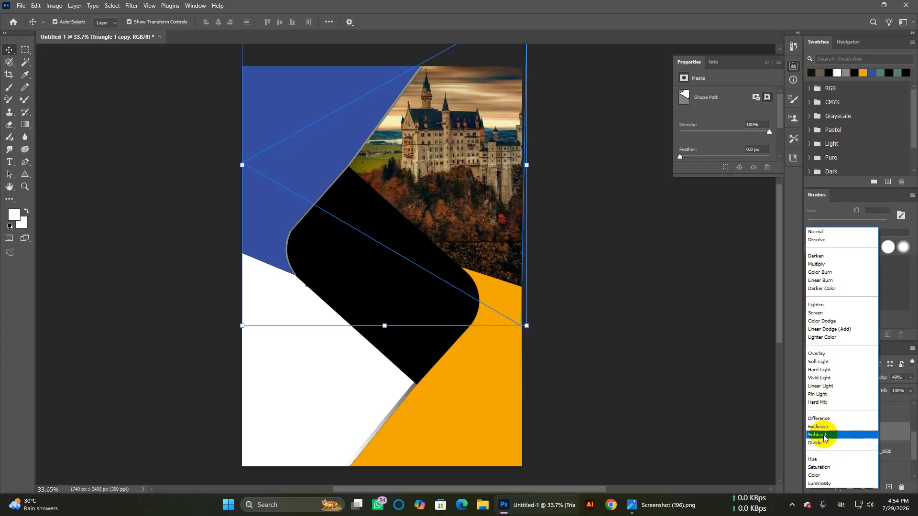
click(824, 462)
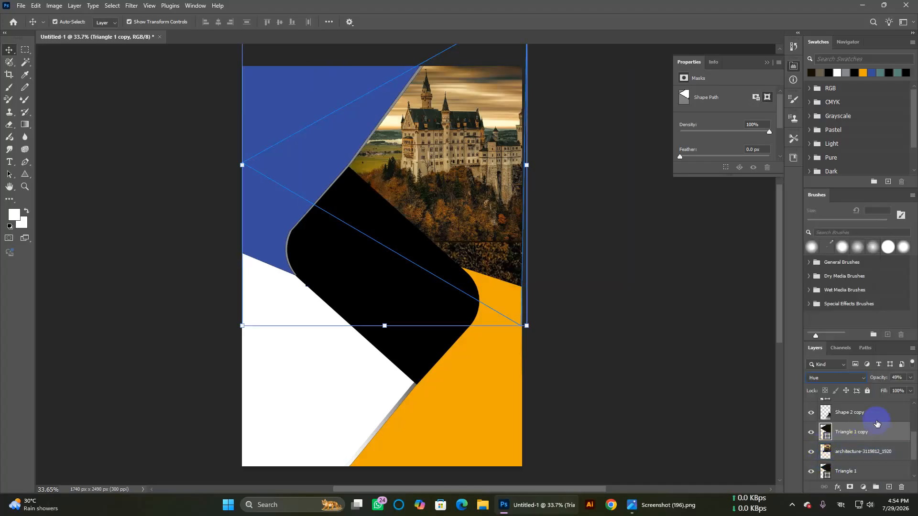
click(910, 377)
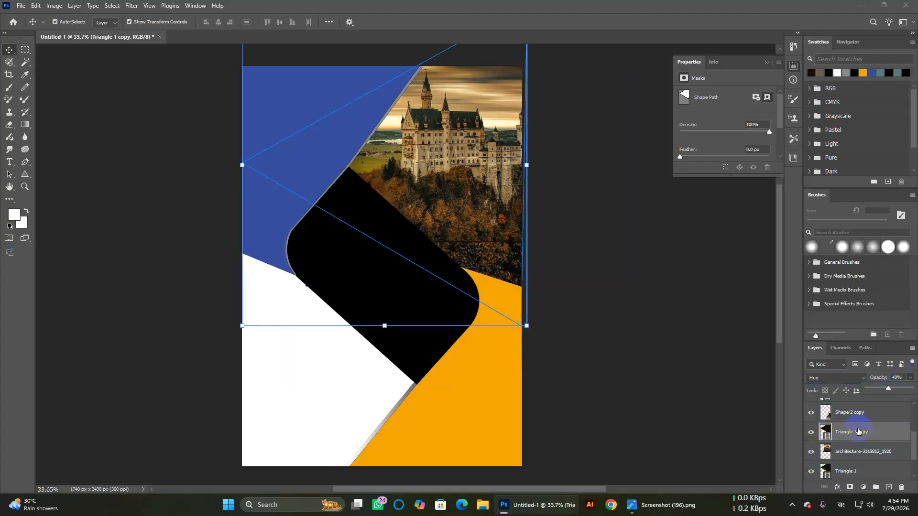
Step: Switch the Triangle 1 copy to Pin Light blending and lower its opacity to 36%
click(696, 381)
click(851, 434)
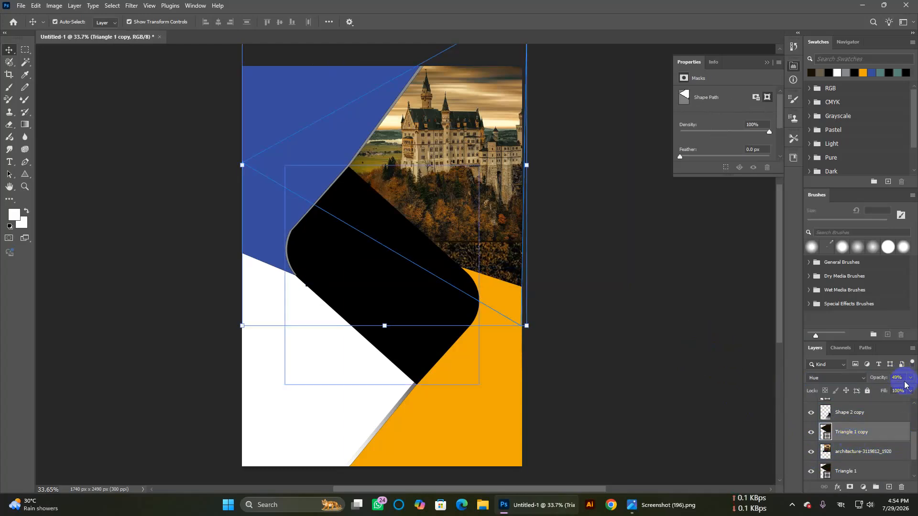
drag(910, 381, 902, 389)
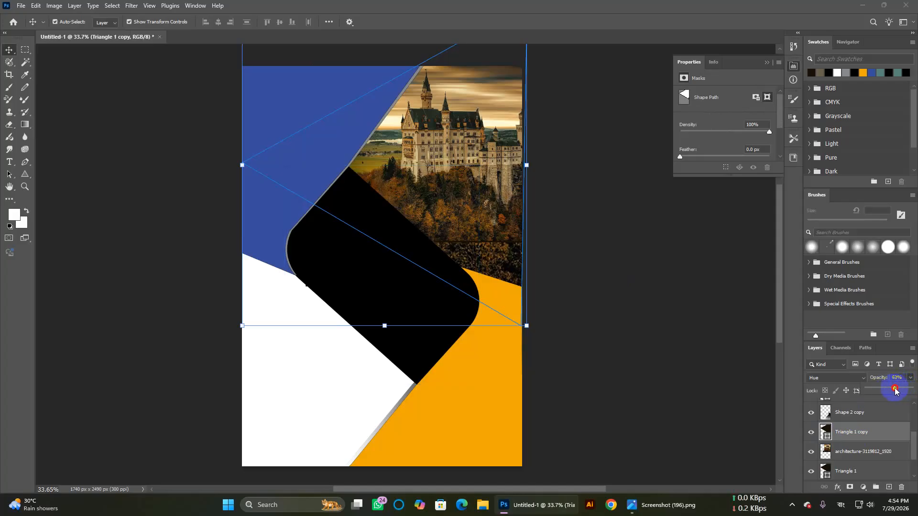
click(837, 364)
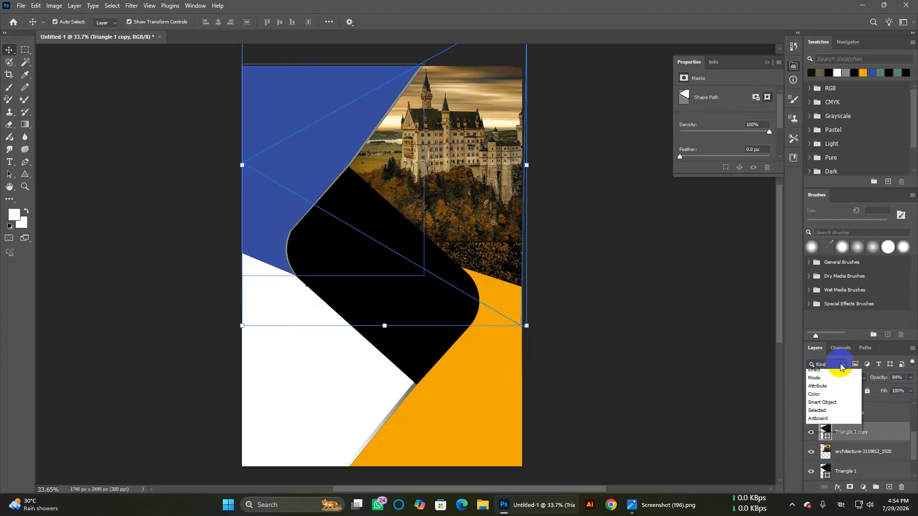
click(837, 368)
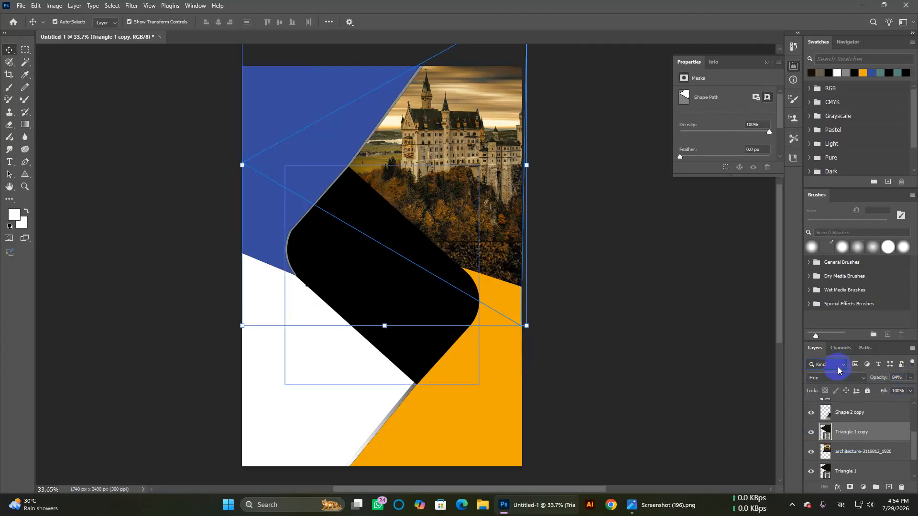
click(836, 381)
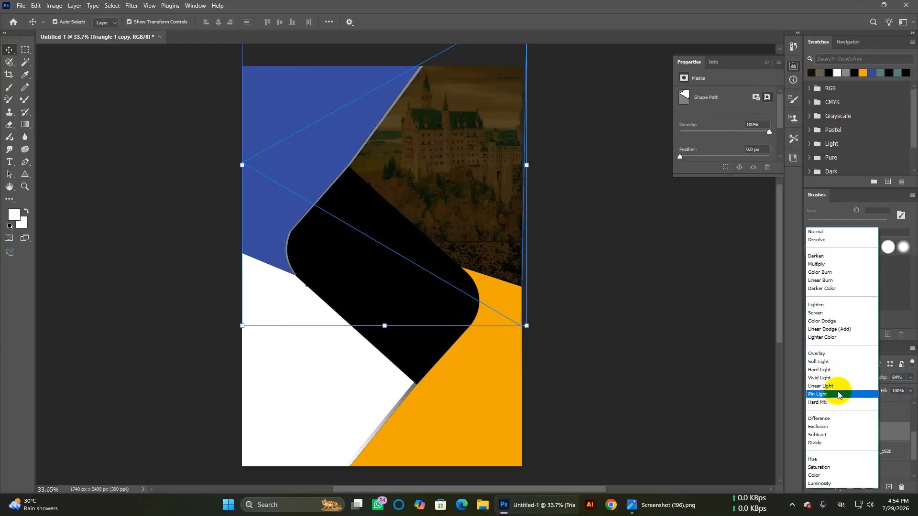
click(838, 395)
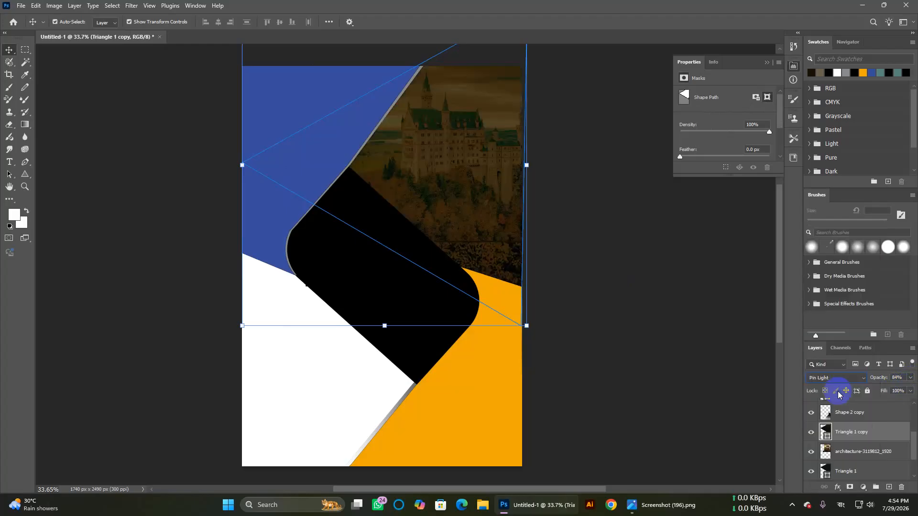
click(910, 378)
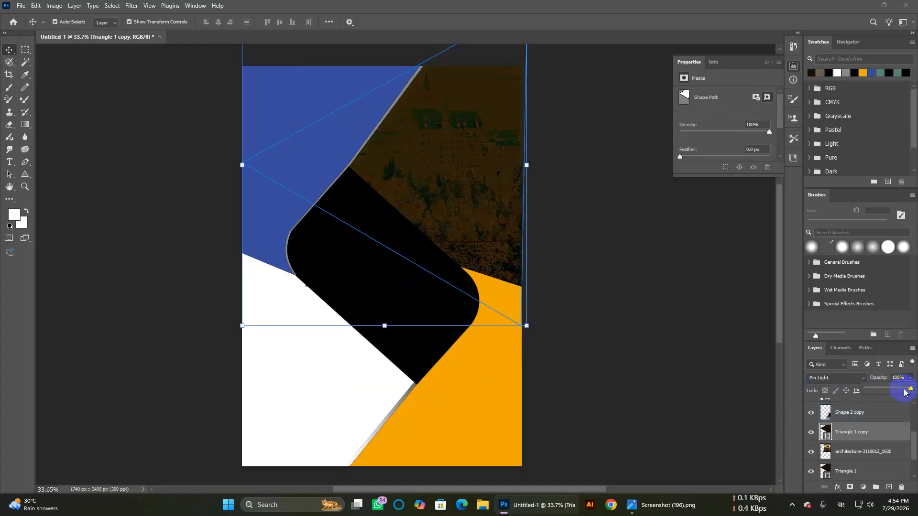
drag(911, 391, 883, 393)
Step: Set the gradient's left stop to the poster's sampled orange #efa609
click(639, 323)
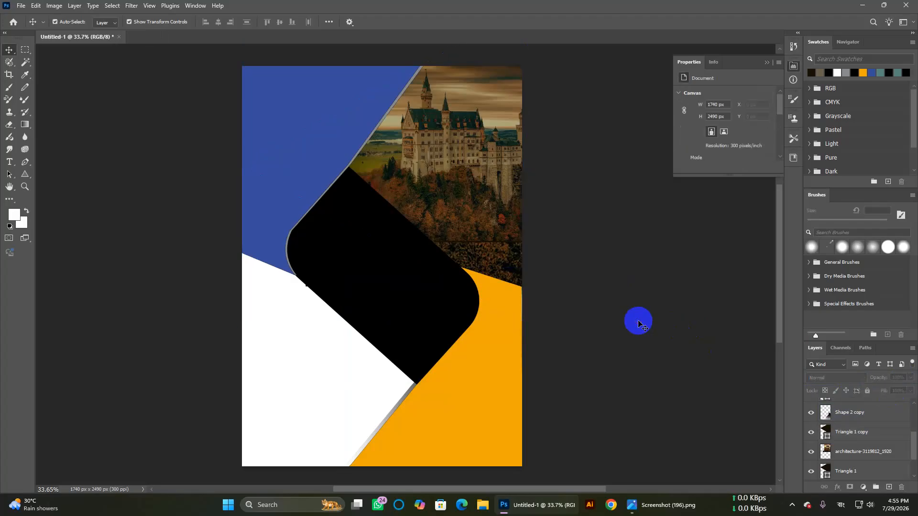
click(296, 158)
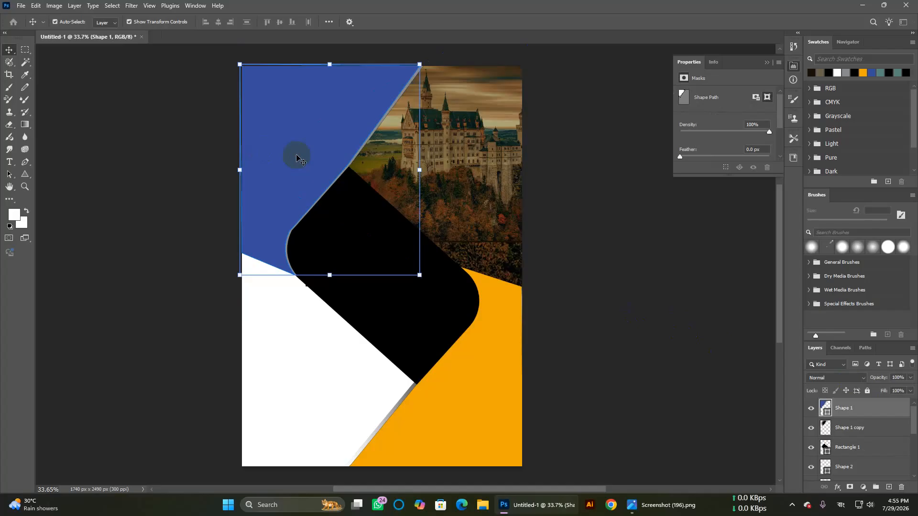
click(25, 125)
click(122, 22)
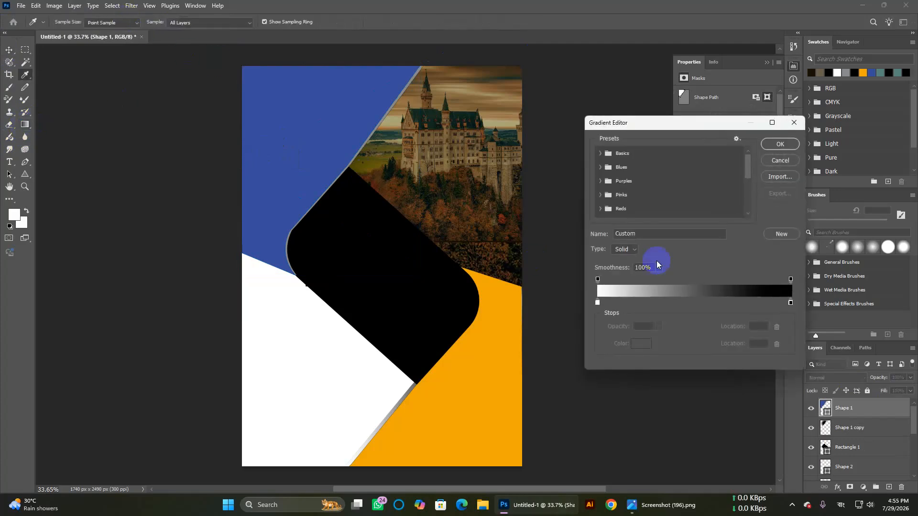
double_click(598, 303)
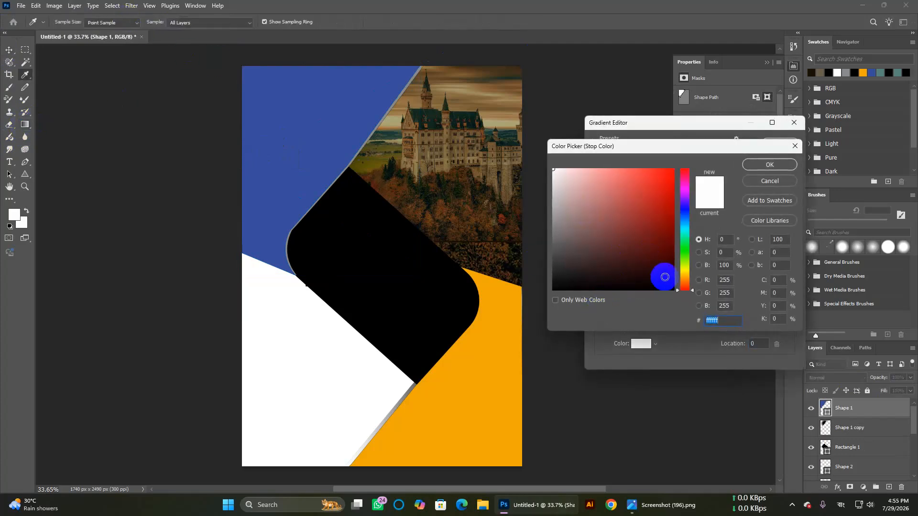
click(684, 273)
drag(683, 273, 685, 277)
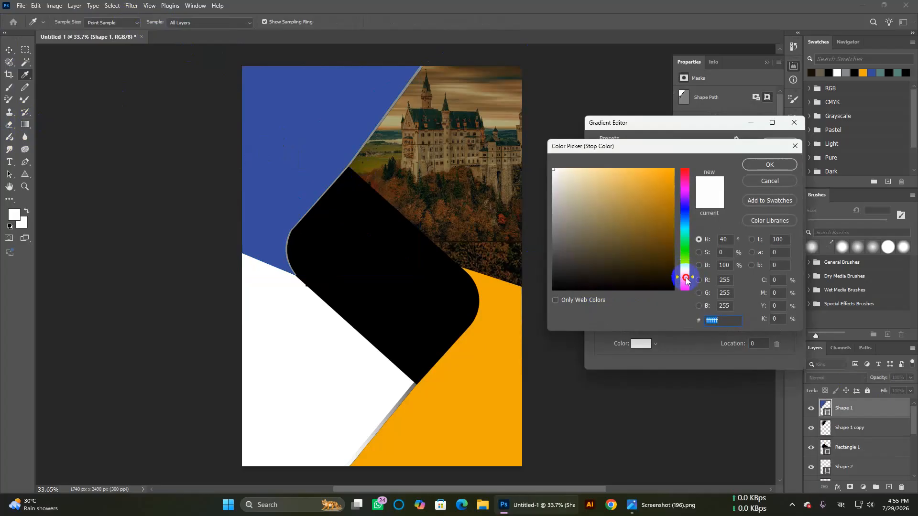
click(654, 185)
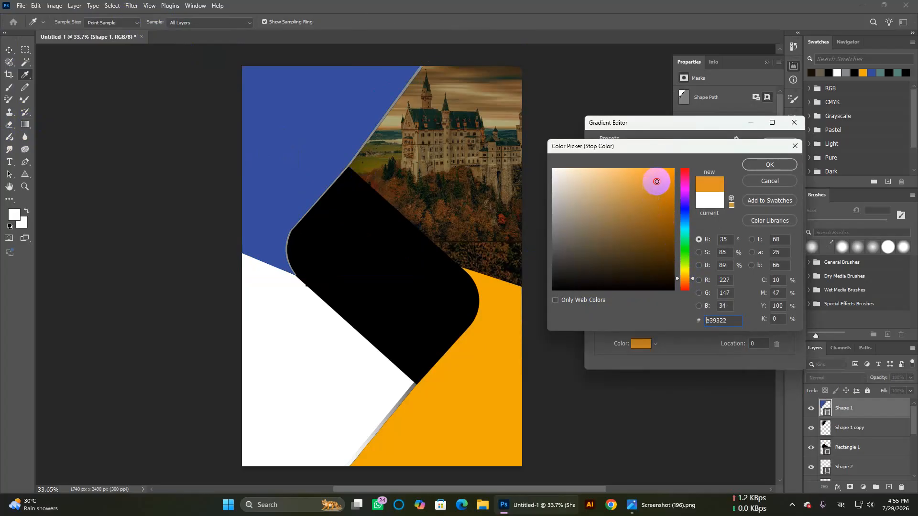
drag(686, 277, 686, 272)
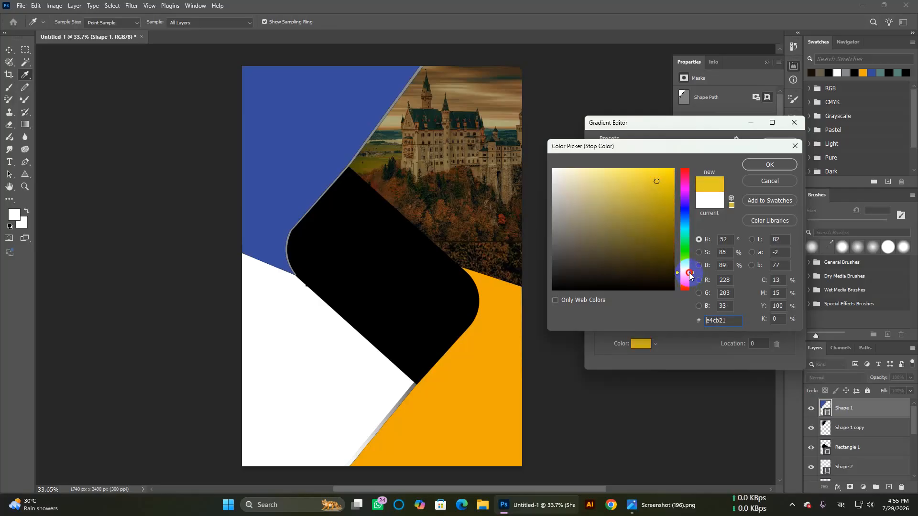
mouse_move(656, 181)
mouse_down()
mouse_move(664, 174)
mouse_move(660, 200)
mouse_up()
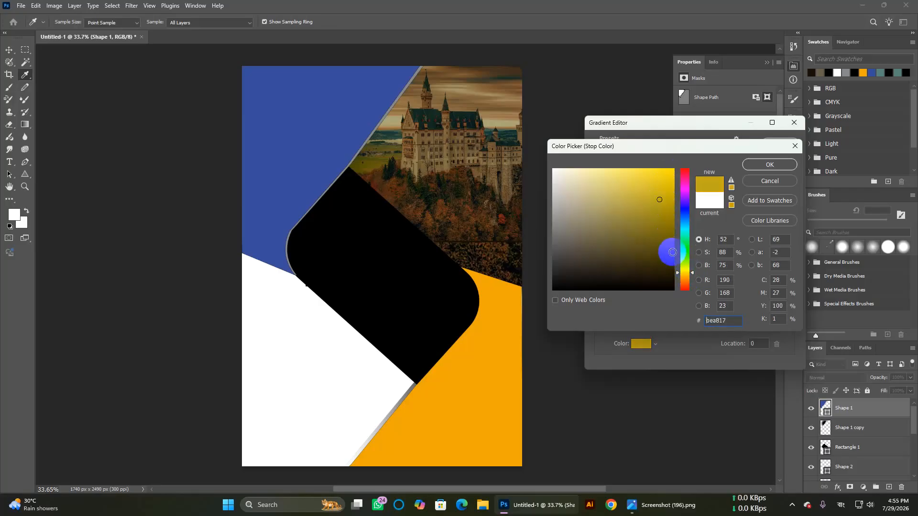
click(508, 335)
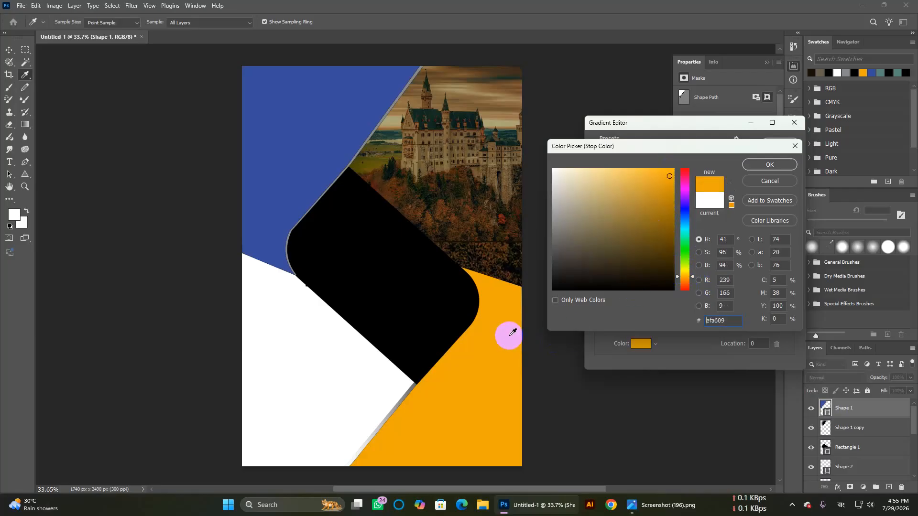
click(767, 165)
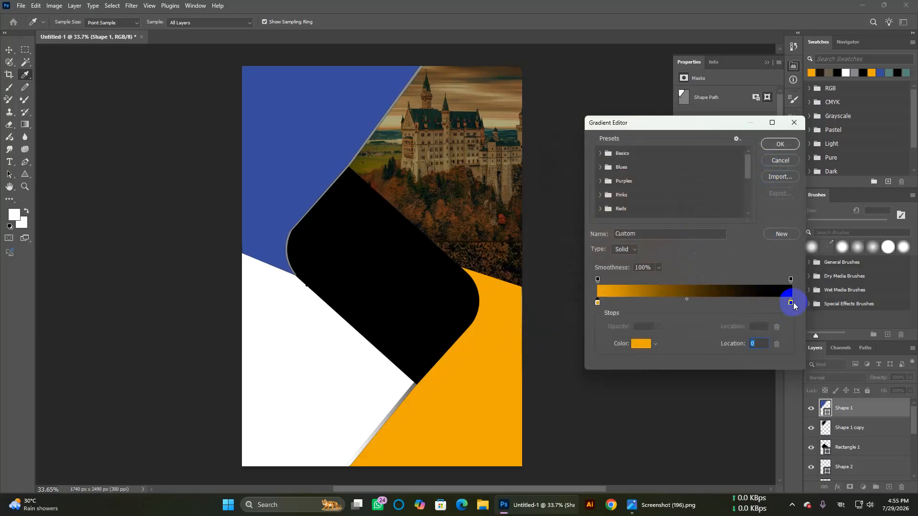
Step: Set the right stop to a light tan and accept the orange-to-tan gradient
double_click(791, 304)
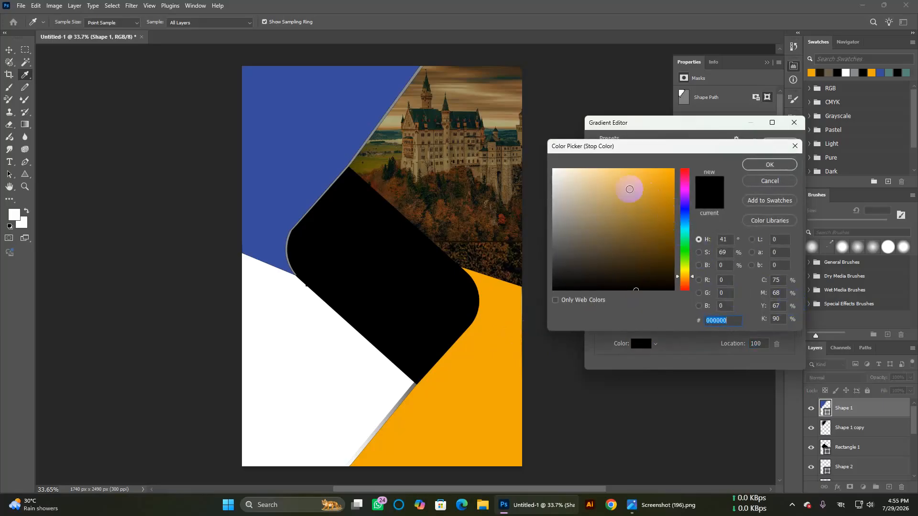
click(621, 201)
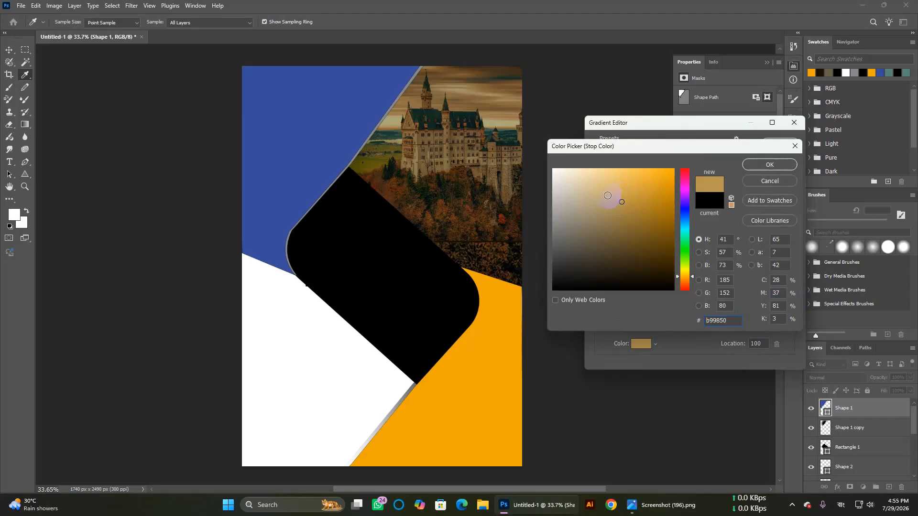
click(608, 199)
click(764, 165)
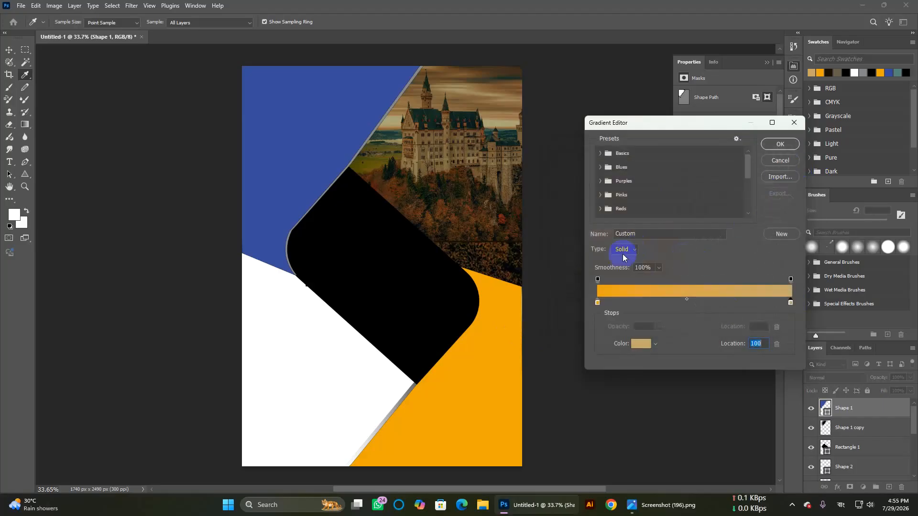
click(780, 145)
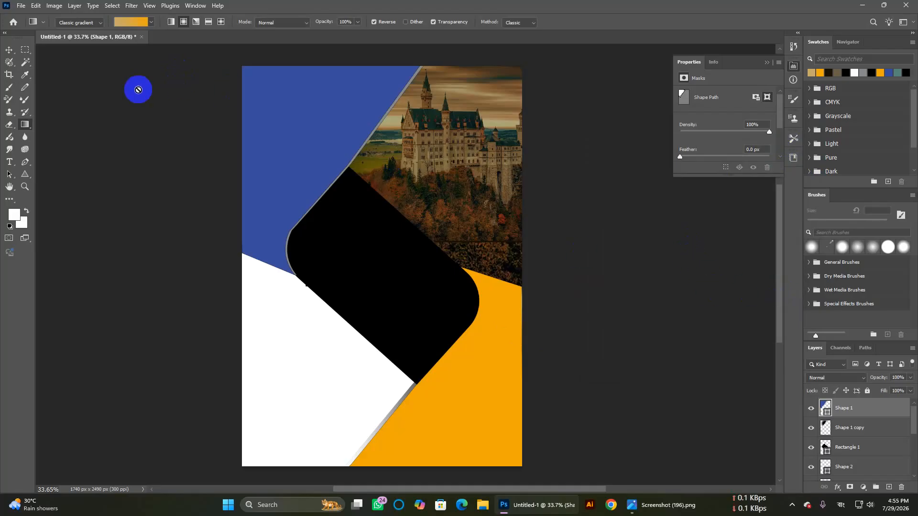
Step: Rasterize Shape 1 and select the pixels of its blue area
click(9, 50)
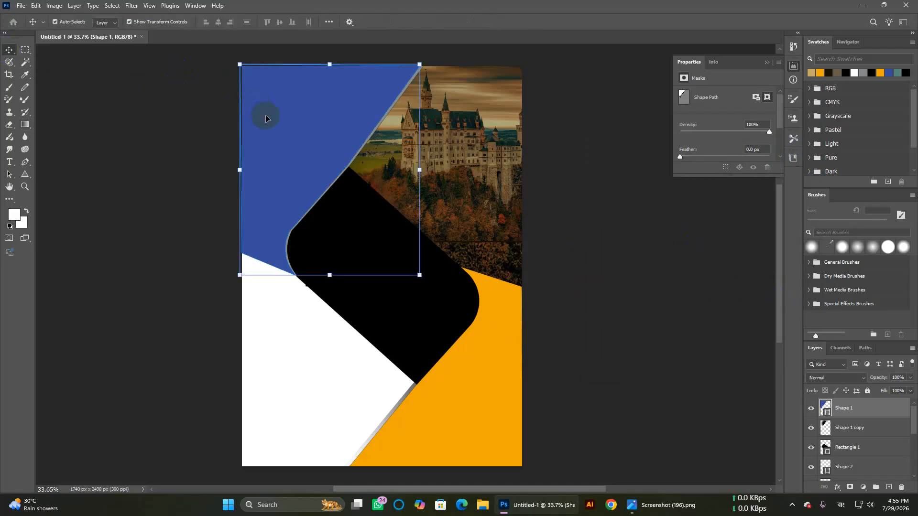
right_click(843, 415)
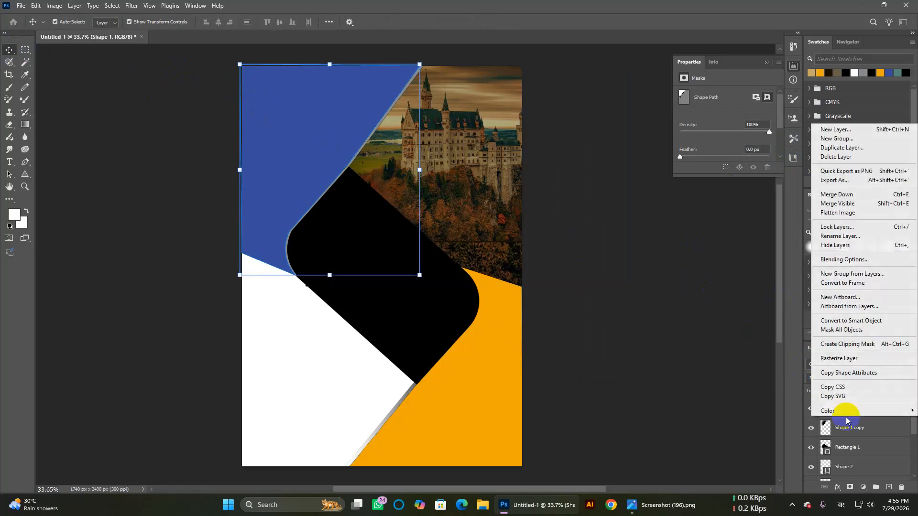
click(844, 356)
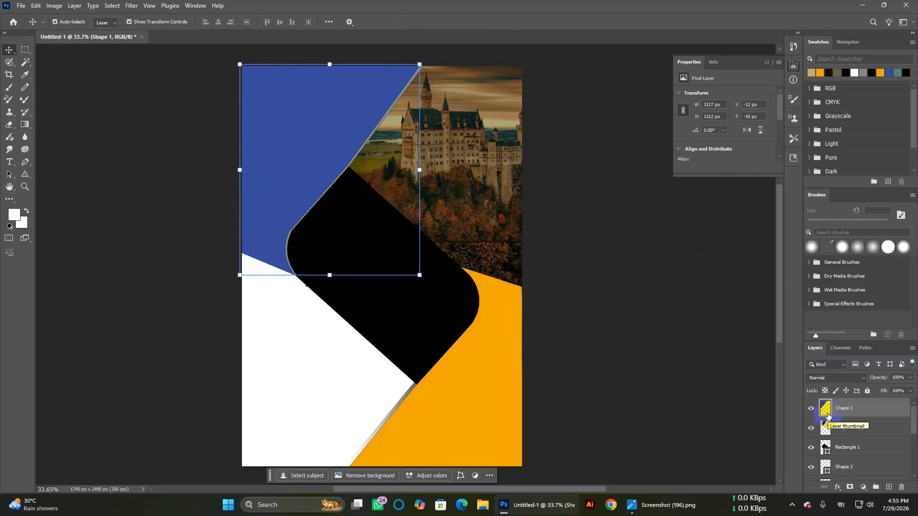
ctrl+click(826, 409)
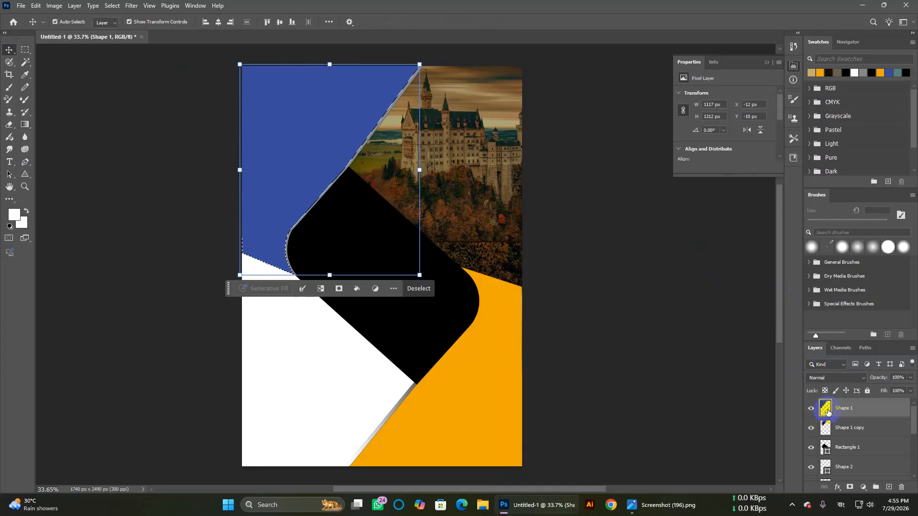
click(352, 181)
click(264, 92)
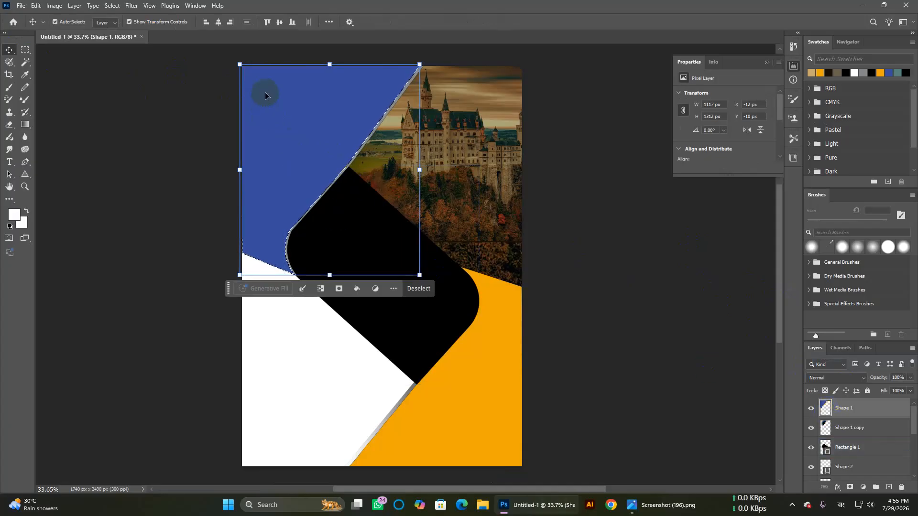
Step: Fill the selection with the orange gradient drawn from the top edge downward, then deselect
click(26, 124)
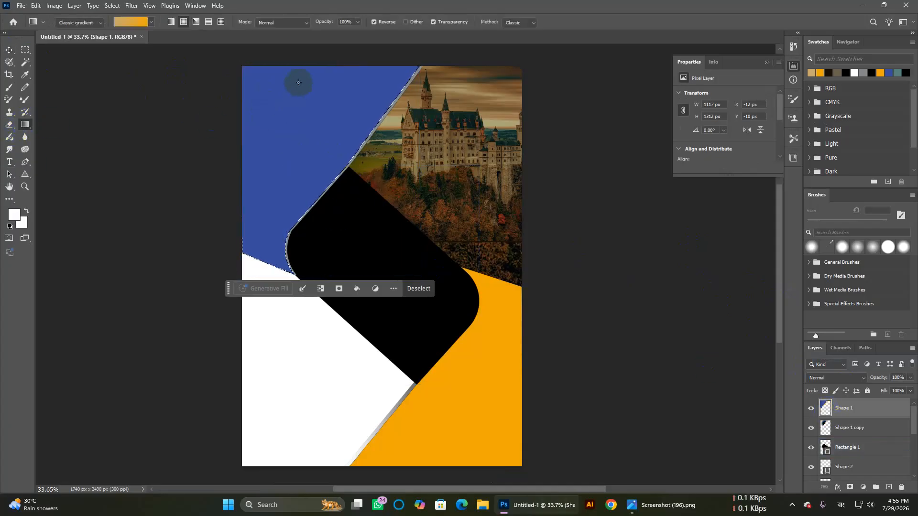
drag(263, 239, 259, 246)
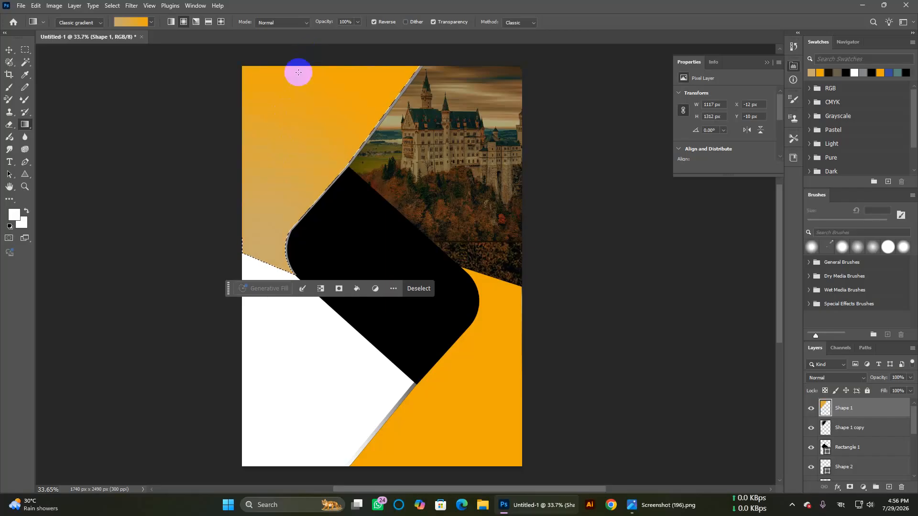
drag(299, 67, 264, 242)
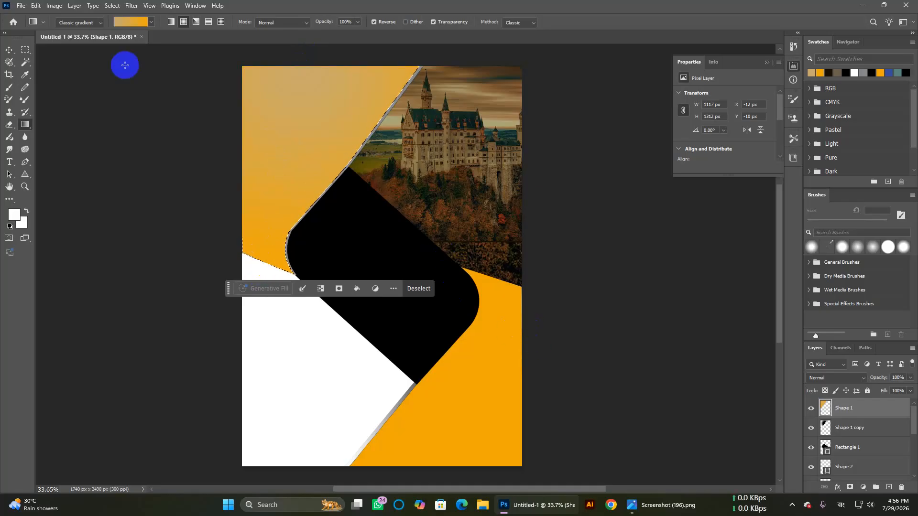
key(ctrl+d)
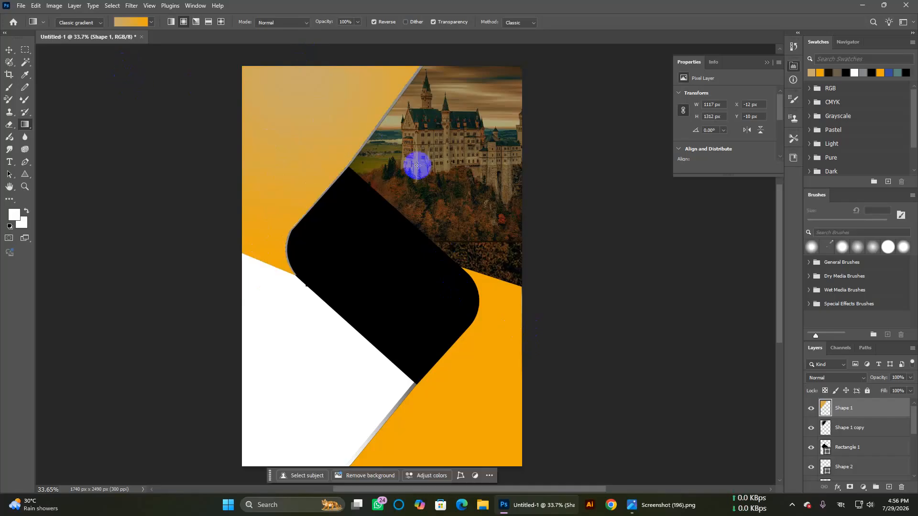
Step: Rasterize the lower-right orange Shape 2 into a pixel layer
click(8, 50)
click(521, 394)
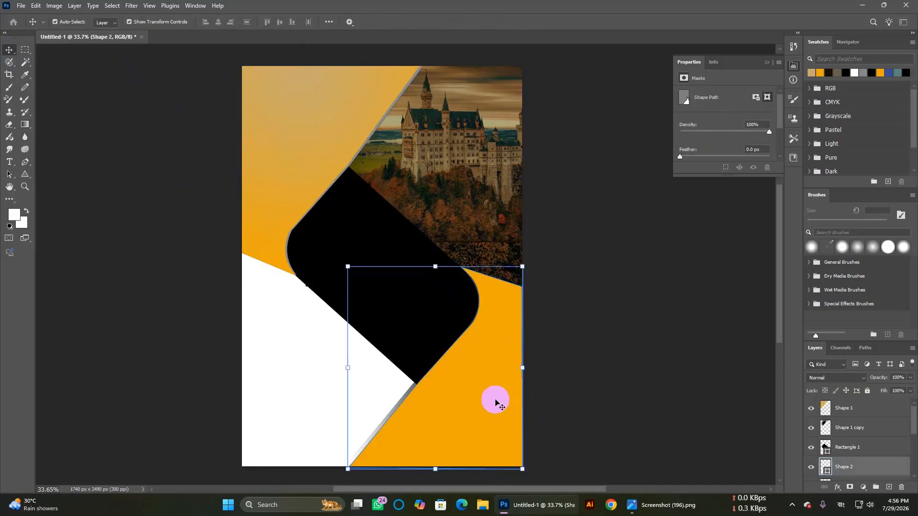
right_click(830, 472)
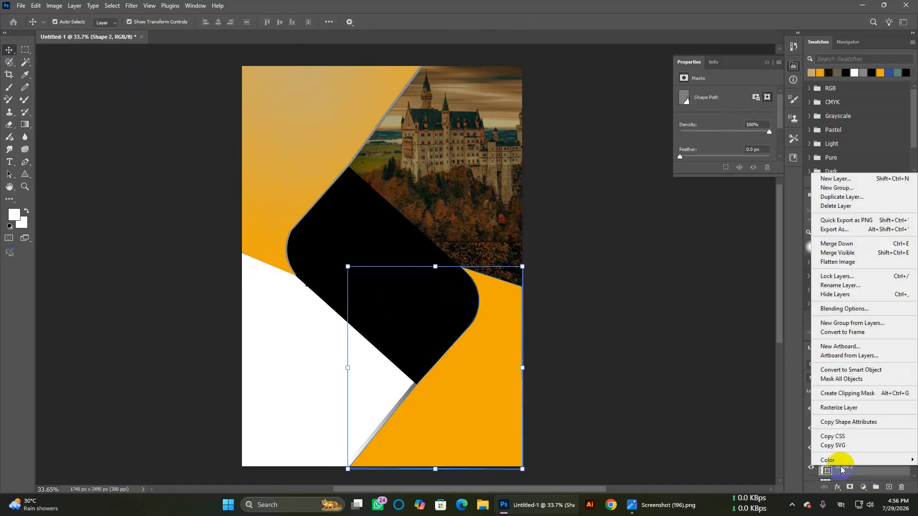
click(844, 406)
click(841, 411)
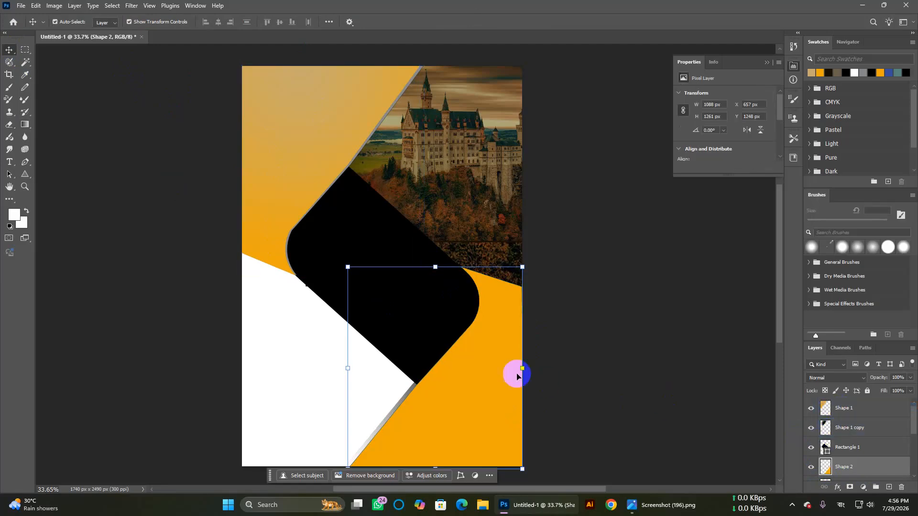
Step: Fill Shape 2's pixels with the orange-to-tan gradient, then clear the selection
click(27, 125)
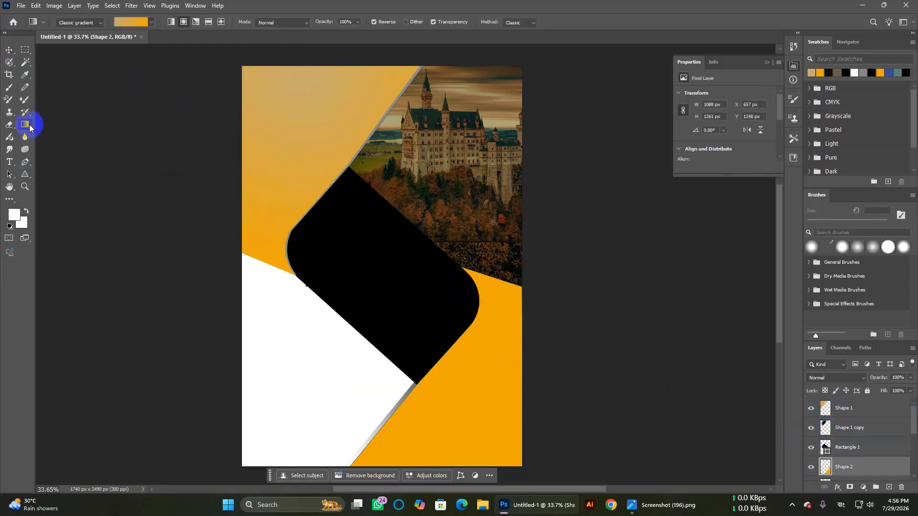
ctrl+click(826, 467)
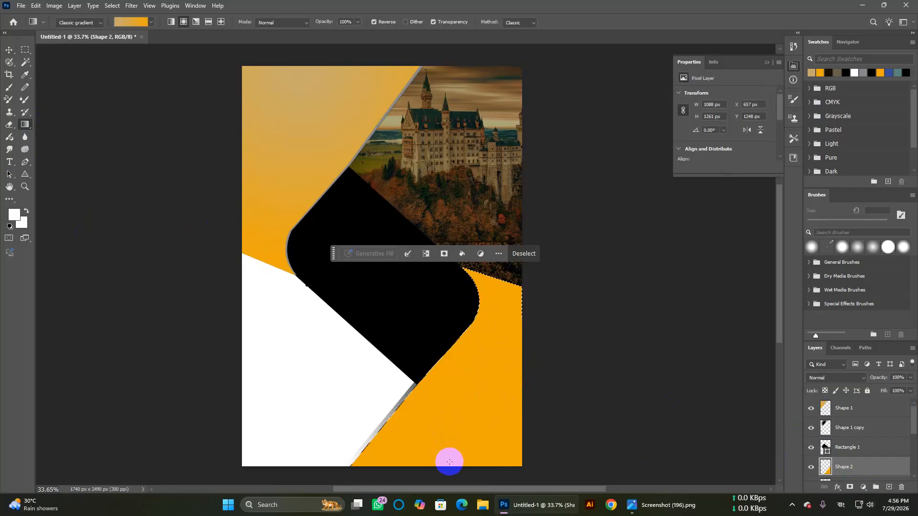
drag(450, 462, 513, 299)
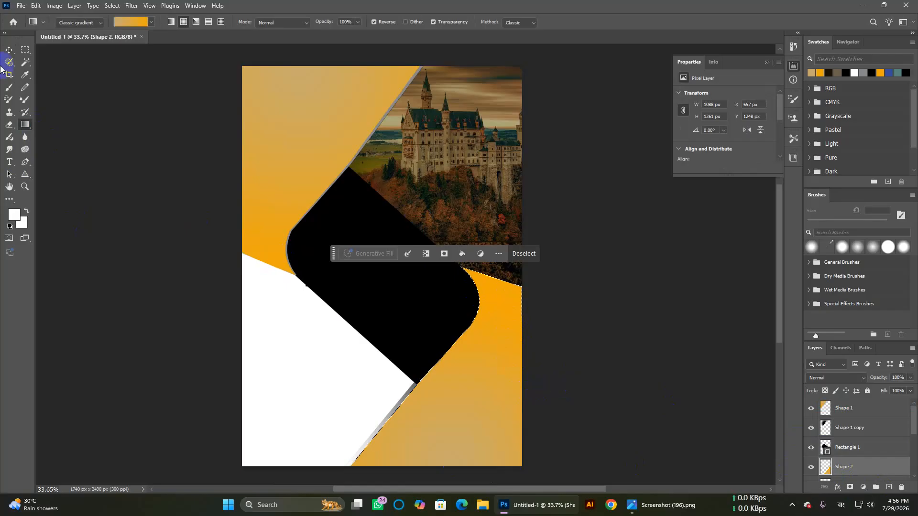
click(9, 50)
click(125, 164)
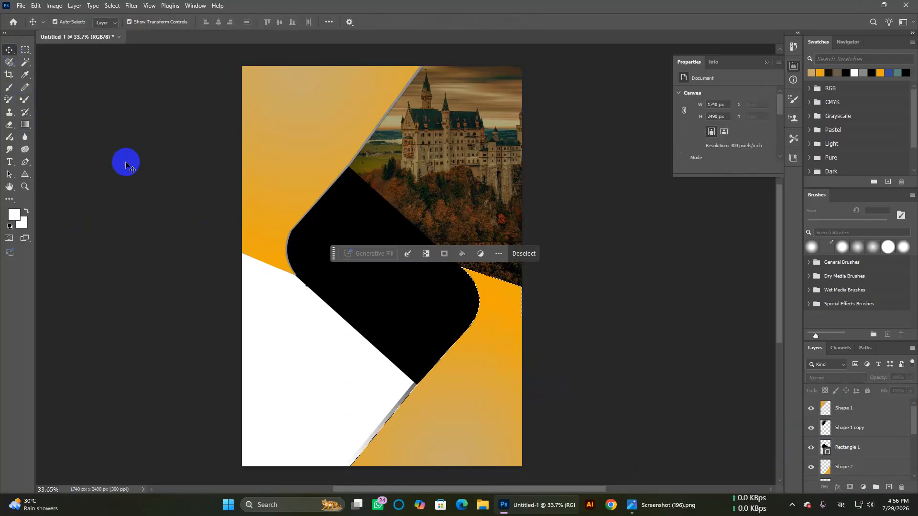
key(ctrl+d)
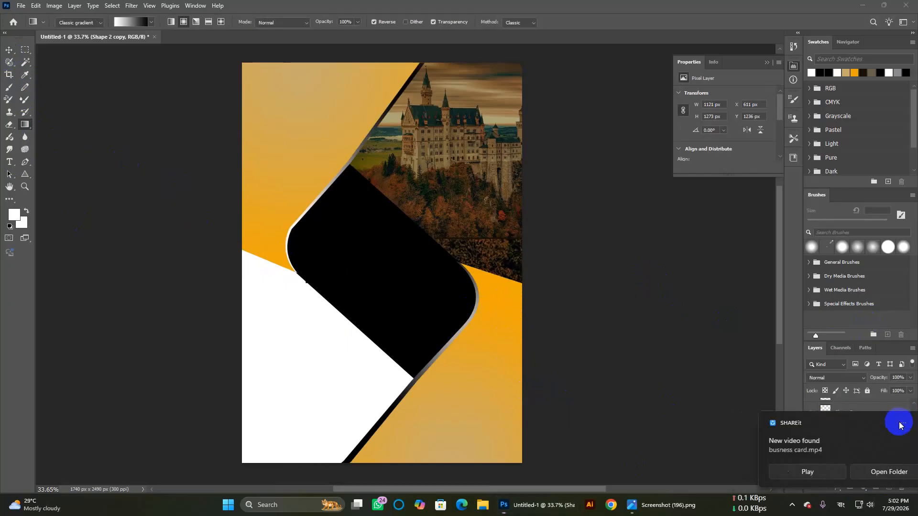
click(897, 422)
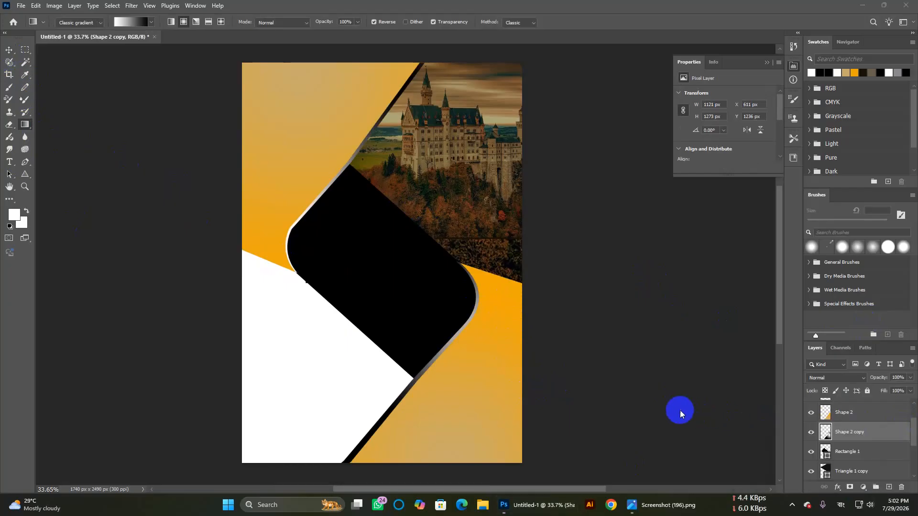
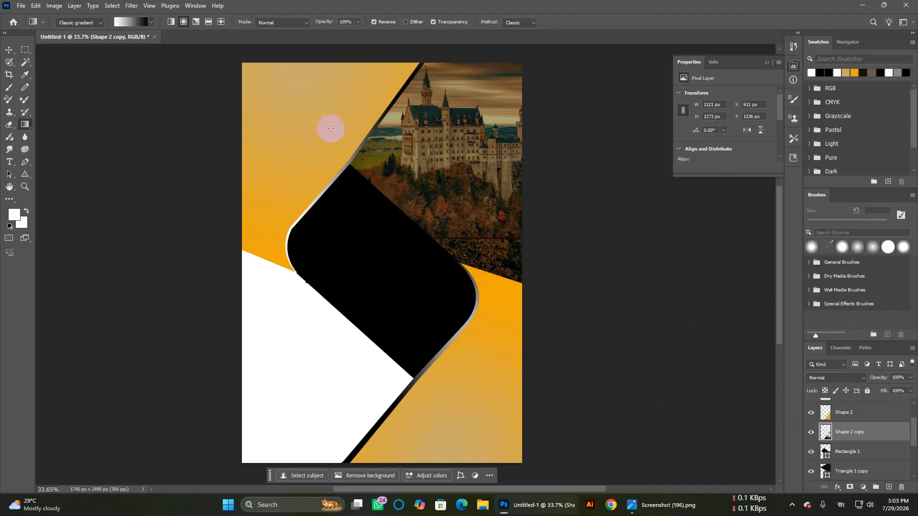
Step: Select Triangle 1 copy and embed Screenshot (174).png from the Downloads logo folder
scroll(305, 247, up, 4)
scroll(306, 247, down, 3)
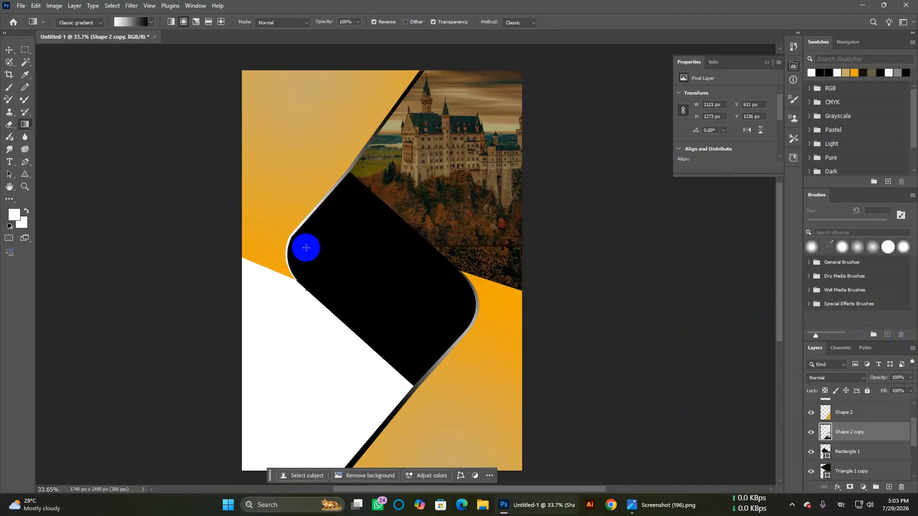
scroll(306, 247, down, 1)
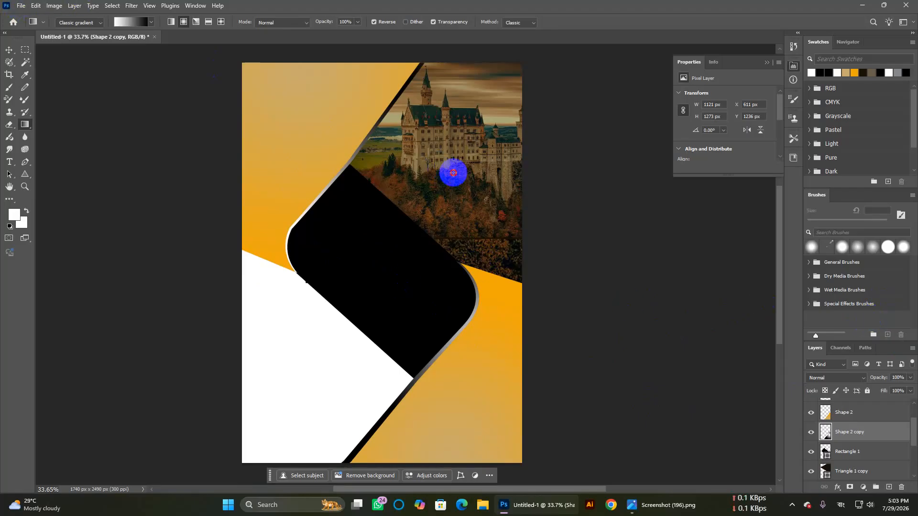
click(9, 51)
click(424, 148)
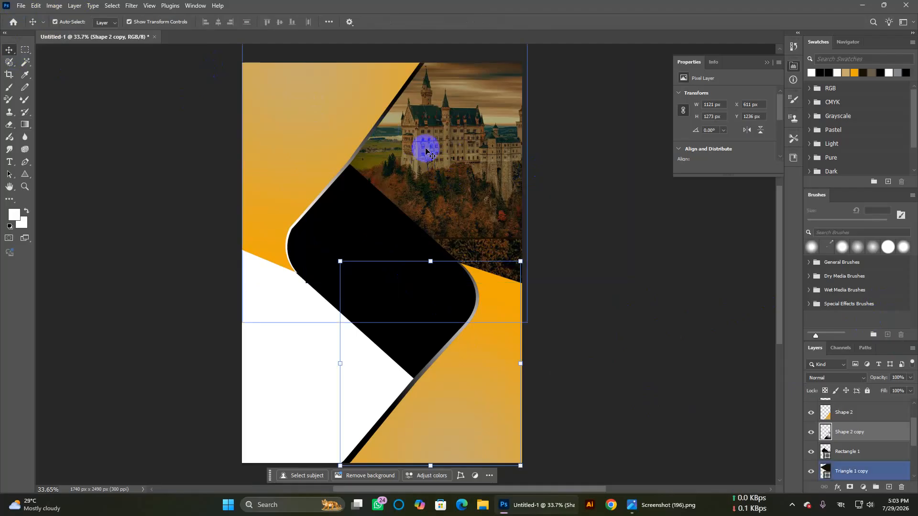
click(21, 6)
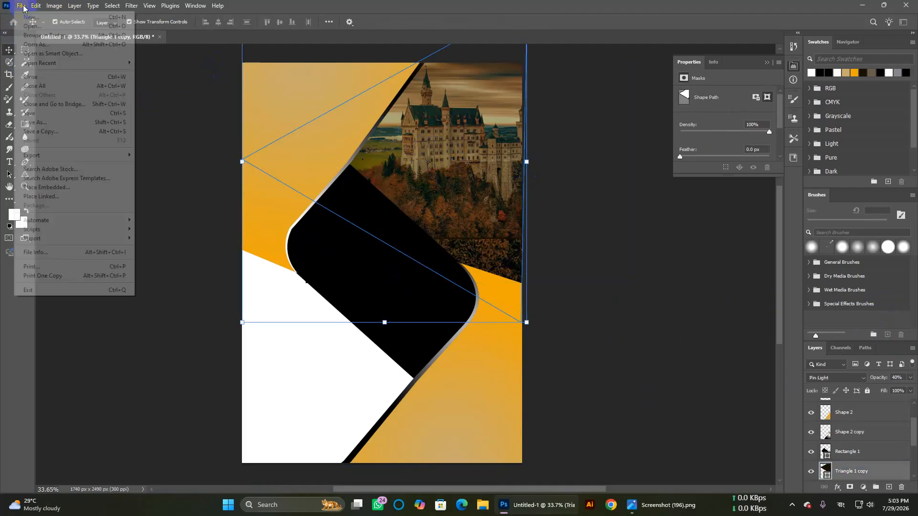
click(56, 187)
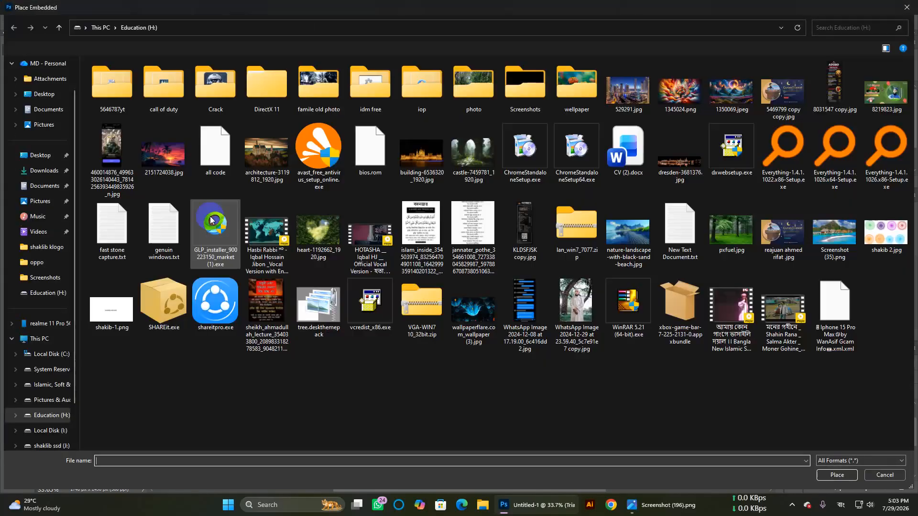
click(44, 170)
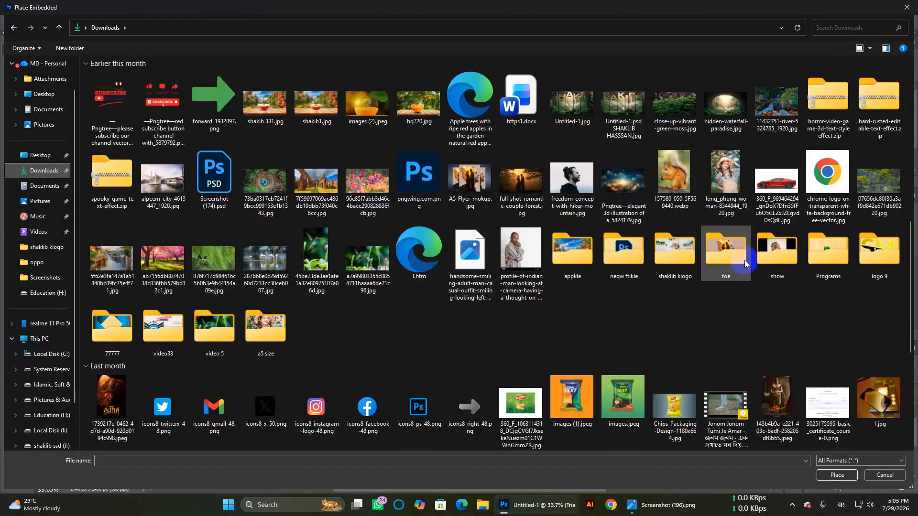
double_click(677, 251)
double_click(263, 106)
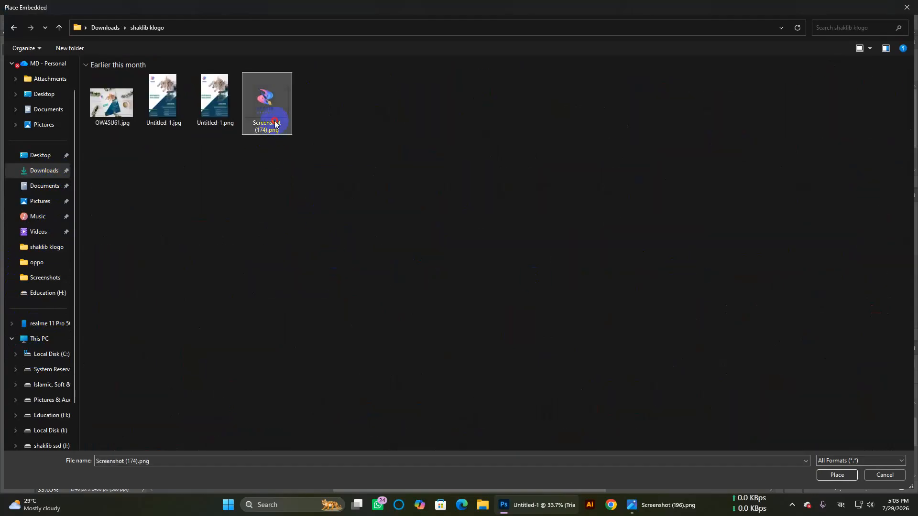
Step: Shrink and move that logo over the castle, then cancel the placement and deselect
drag(411, 213, 496, 121)
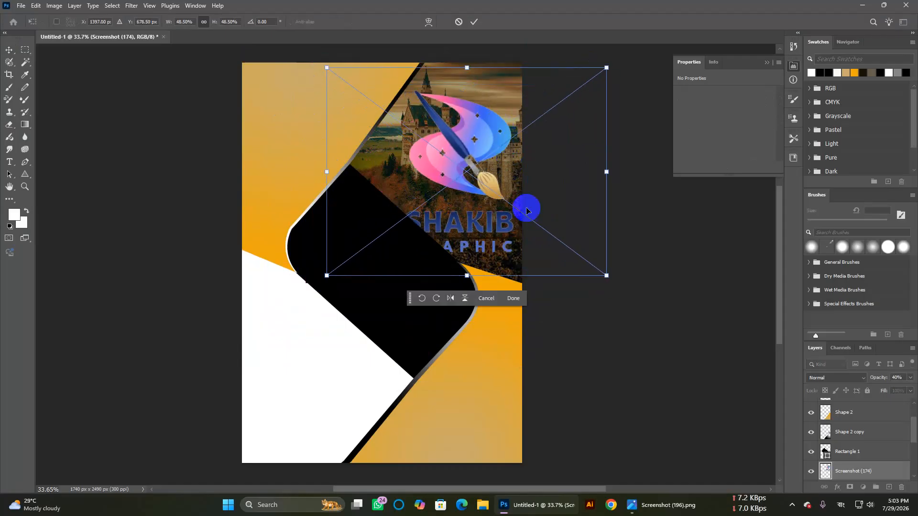
drag(607, 275, 510, 199)
drag(469, 167, 427, 159)
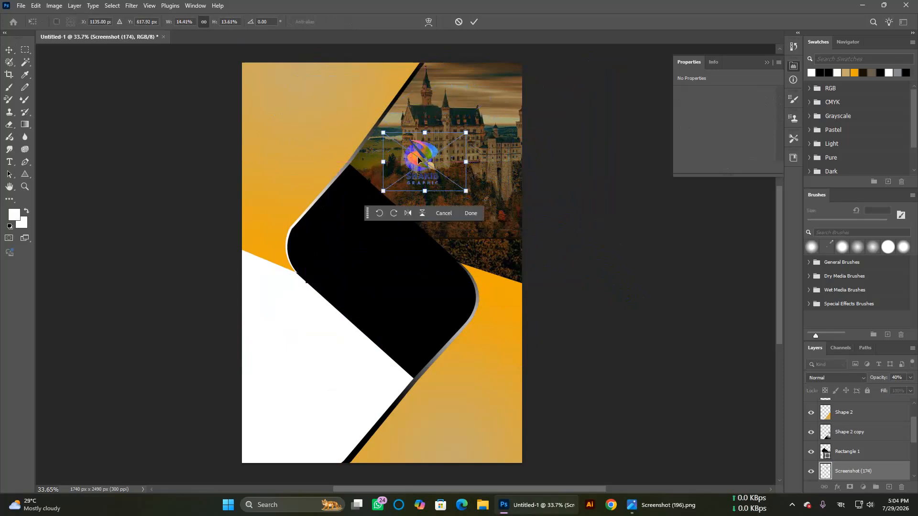
key(Escape)
click(663, 267)
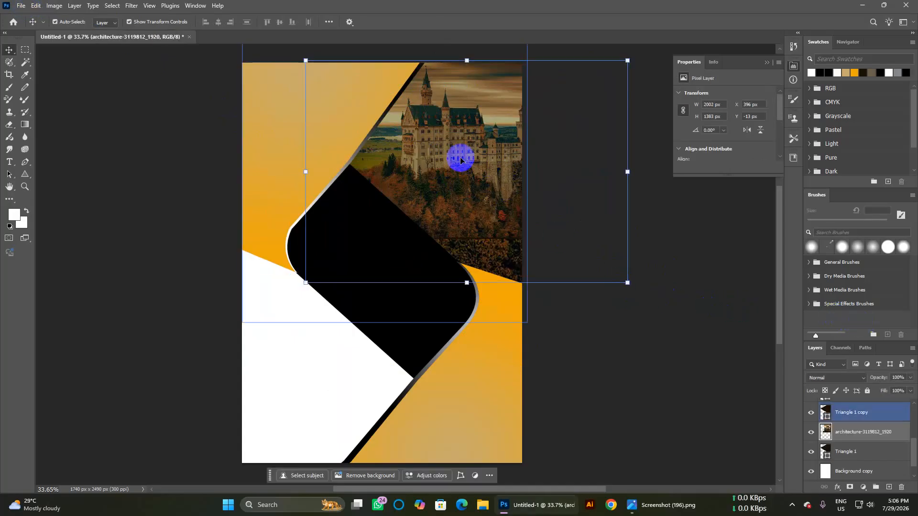
Step: Place the M company logo image from the Downloads folder as an embedded image
click(21, 7)
click(33, 187)
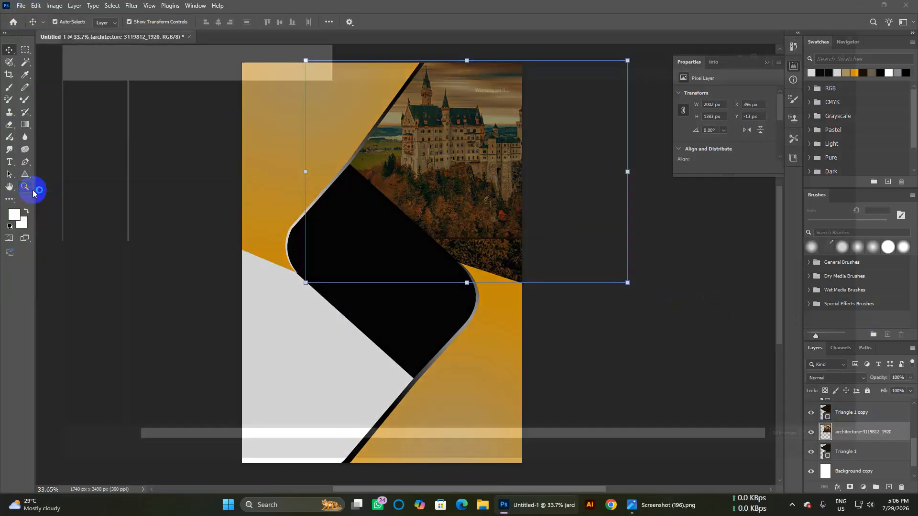
click(50, 205)
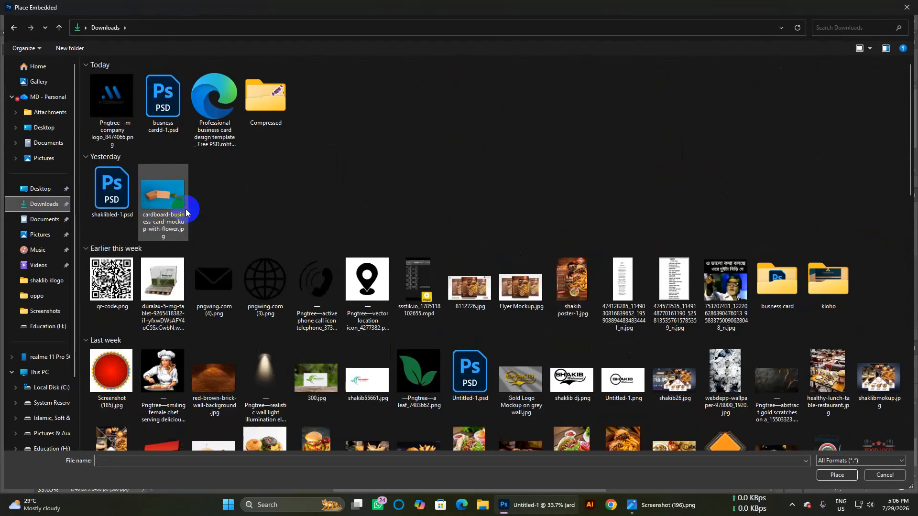
double_click(289, 123)
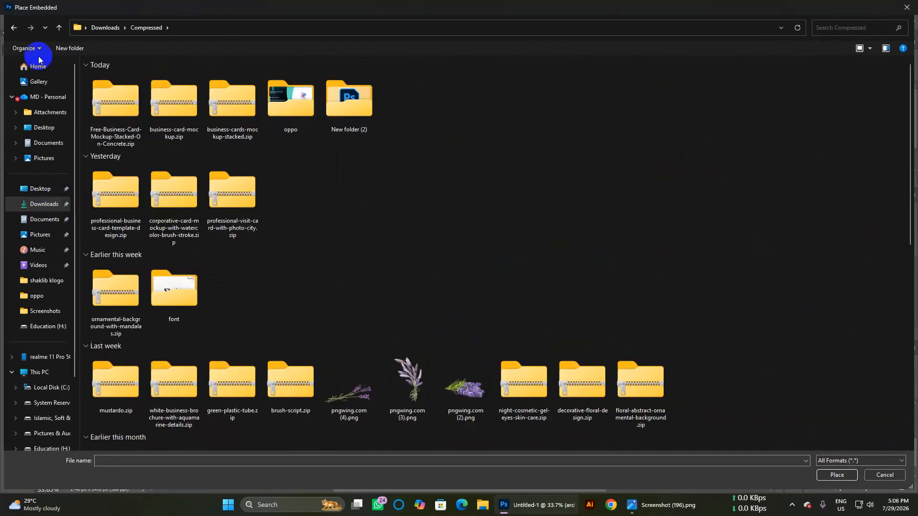
click(13, 27)
double_click(144, 107)
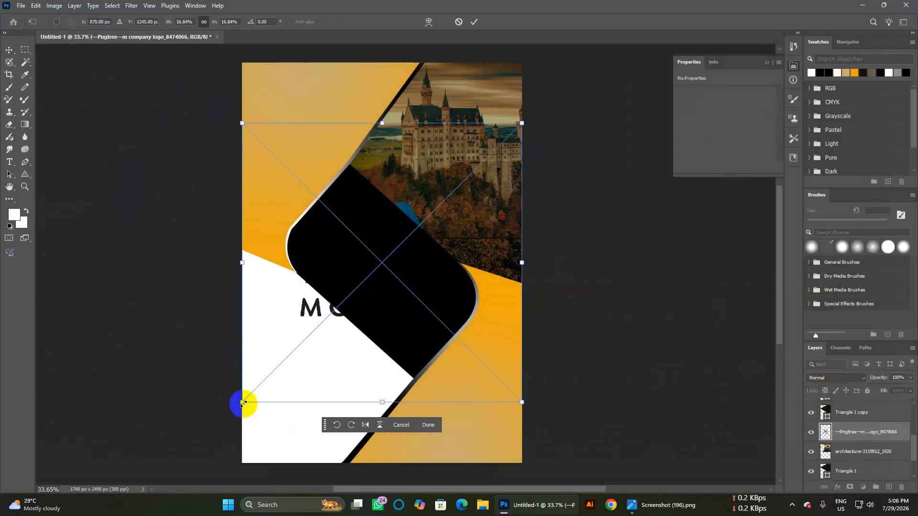
Step: Scale the M COMPANY logo and position it over the castle photo near the top right
drag(243, 403, 250, 422)
click(405, 212)
drag(405, 212, 485, 90)
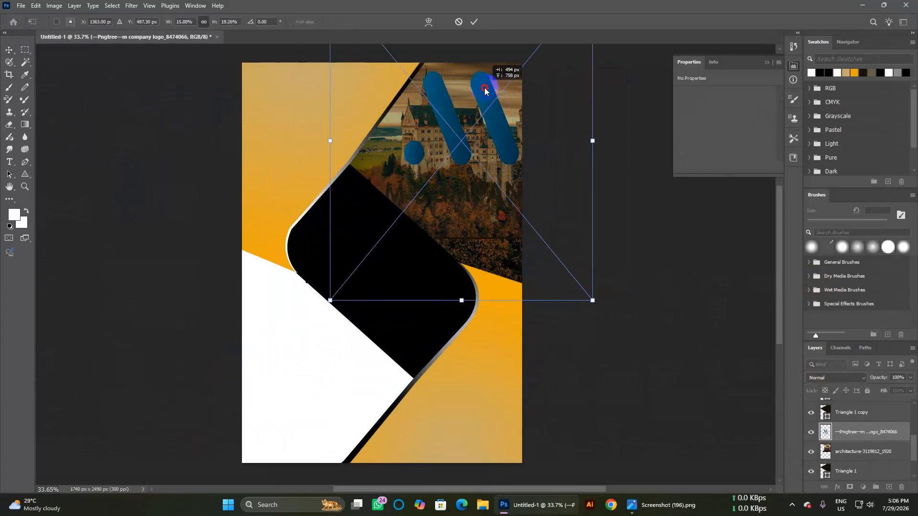
drag(593, 300, 520, 200)
mouse_move(463, 140)
mouse_down()
mouse_move(464, 127)
mouse_move(439, 139)
mouse_move(454, 147)
mouse_up()
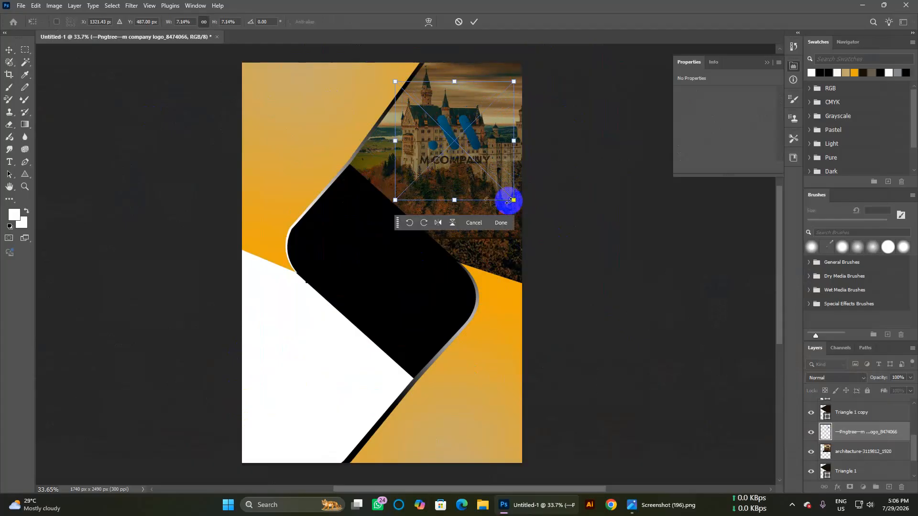
Step: Commit the logo placement and undo the accidental shift of the Triangle 1 copy layer
click(9, 49)
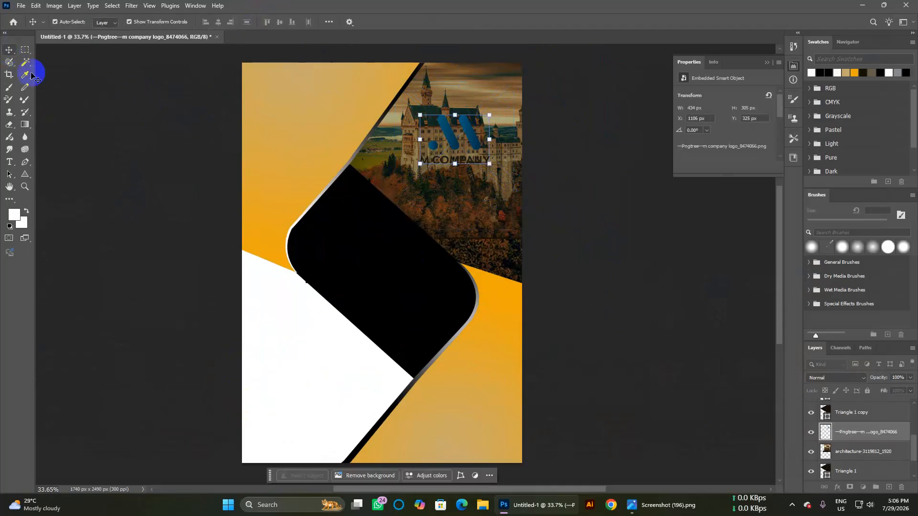
click(121, 135)
click(439, 140)
click(445, 142)
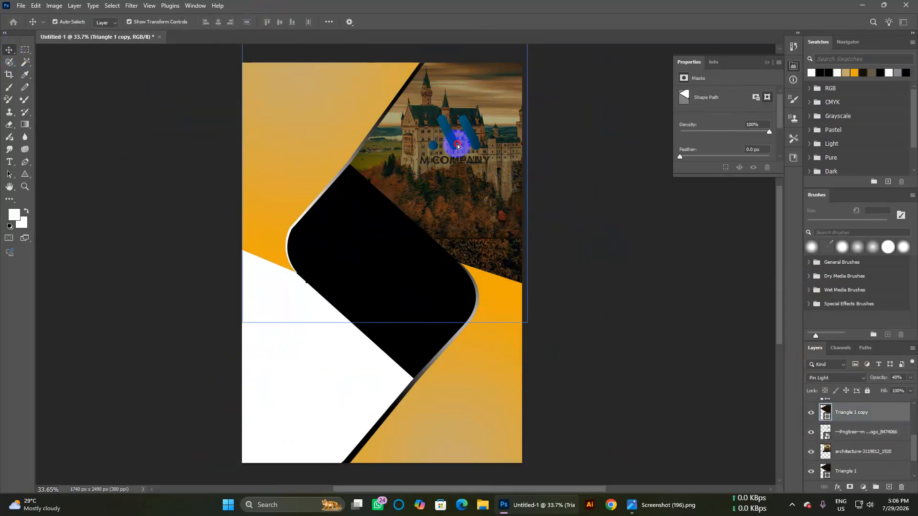
key(ctrl+z)
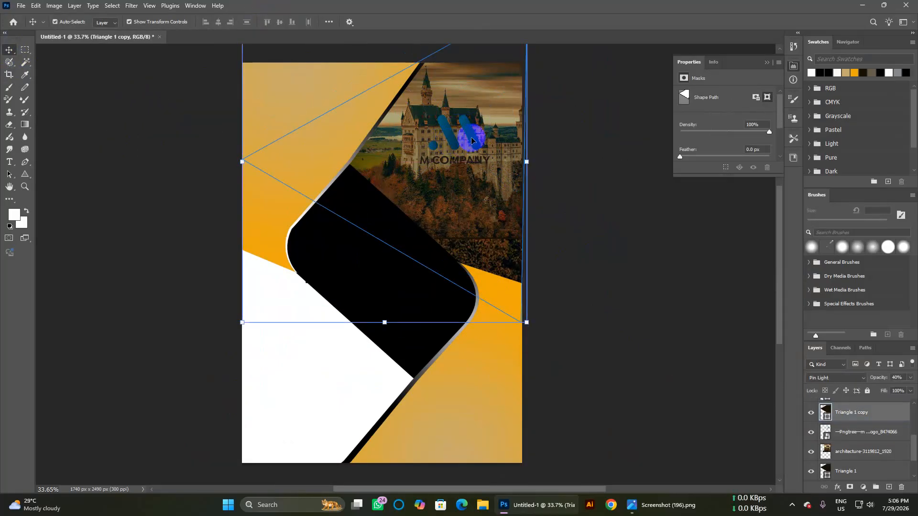
click(592, 191)
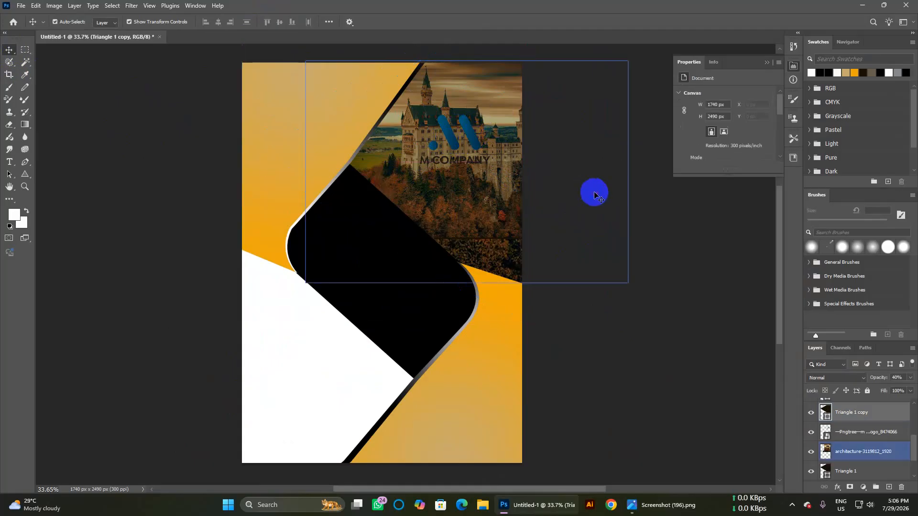
click(472, 136)
click(654, 231)
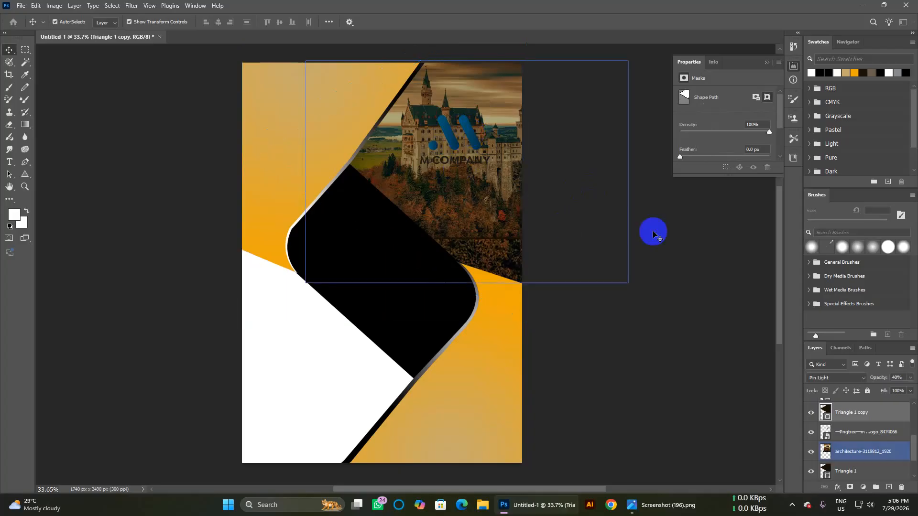
click(444, 151)
click(697, 383)
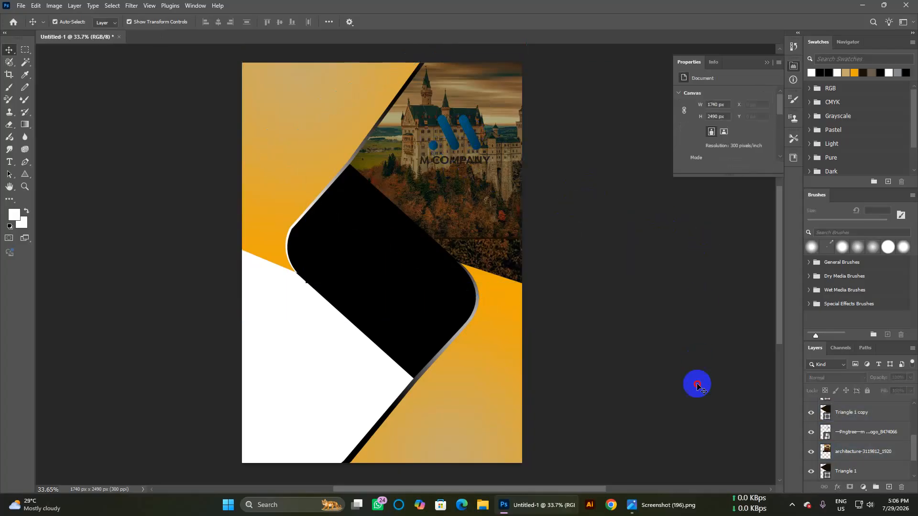
Step: Undo another Triangle 1 copy shift, then open the castle photo layer's blend mode list
scroll(840, 438, up, 5)
click(853, 440)
scroll(869, 469, down, 5)
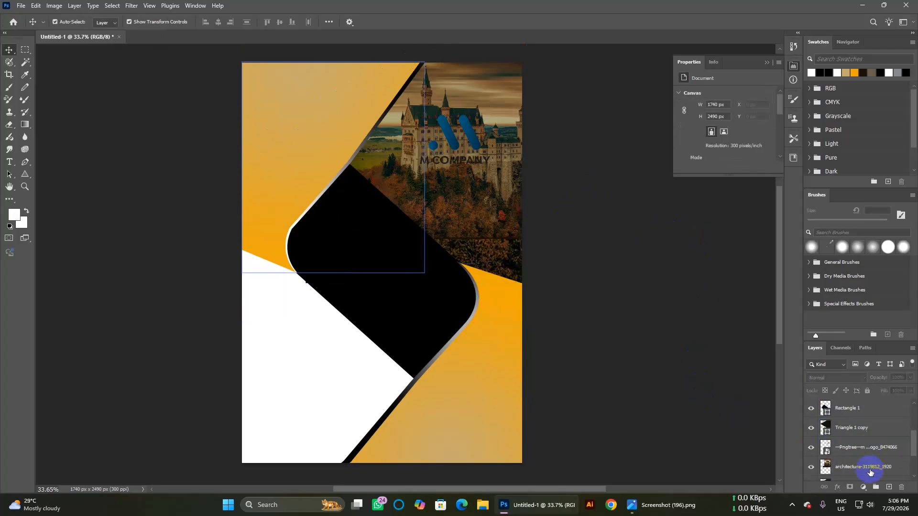
click(568, 225)
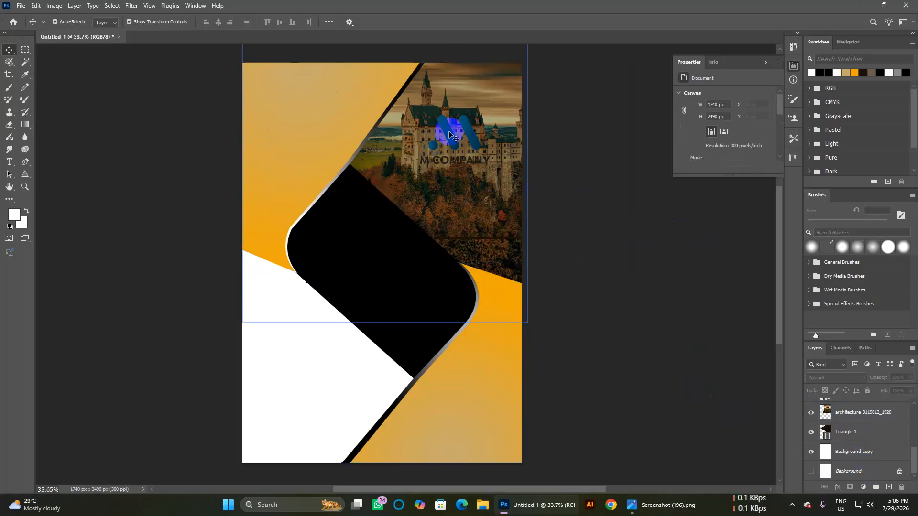
click(444, 135)
drag(450, 132, 448, 120)
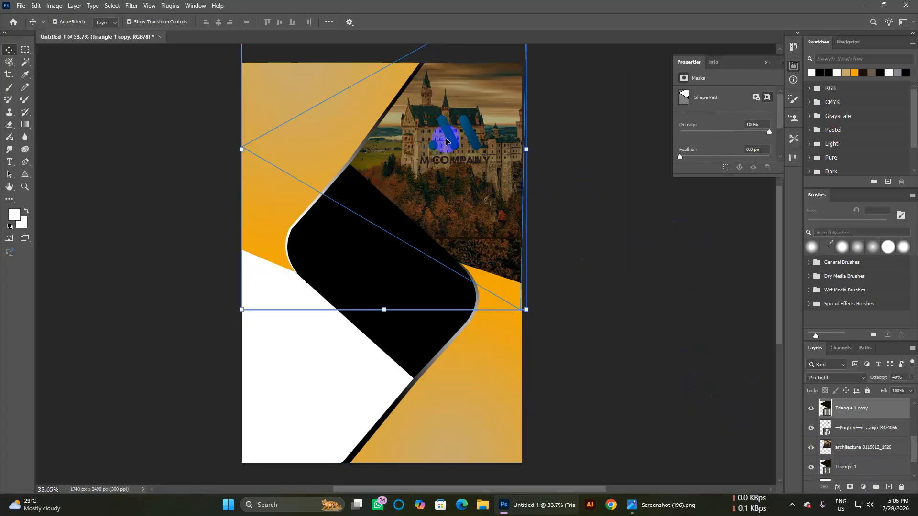
key(ctrl+z)
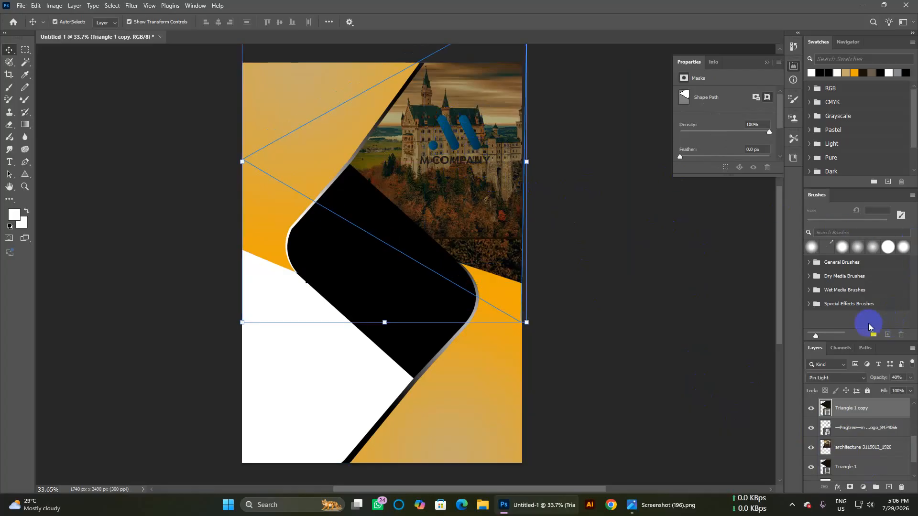
click(861, 447)
click(852, 379)
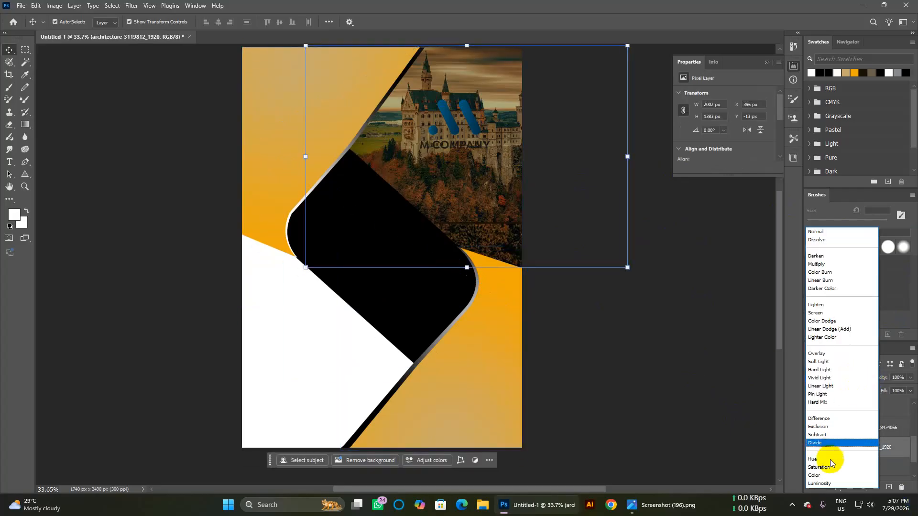
Step: Set the castle photo to Luminosity blend mode and Triangle 1 copy to 67% opacity
click(820, 484)
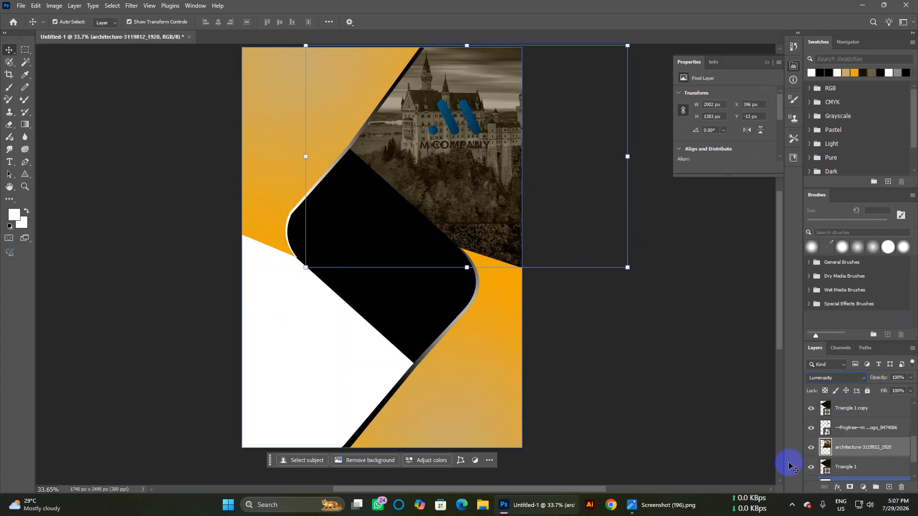
click(707, 408)
click(480, 203)
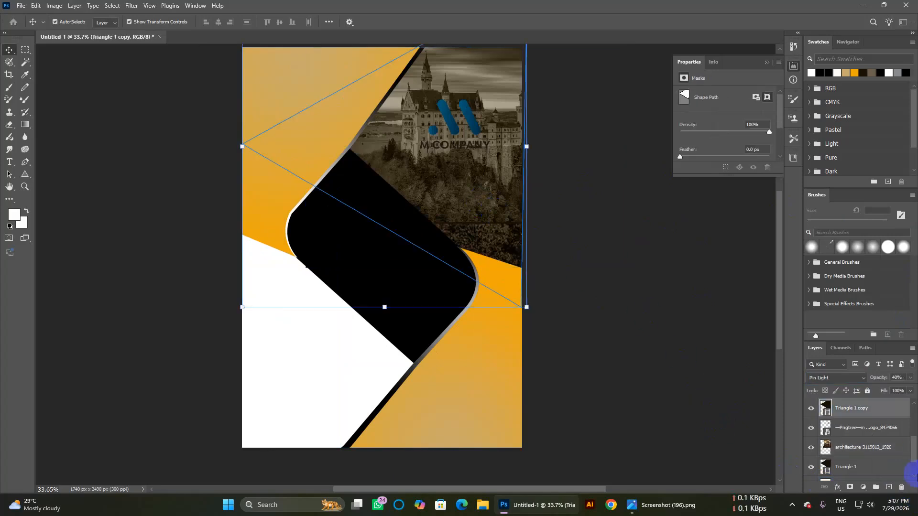
click(910, 378)
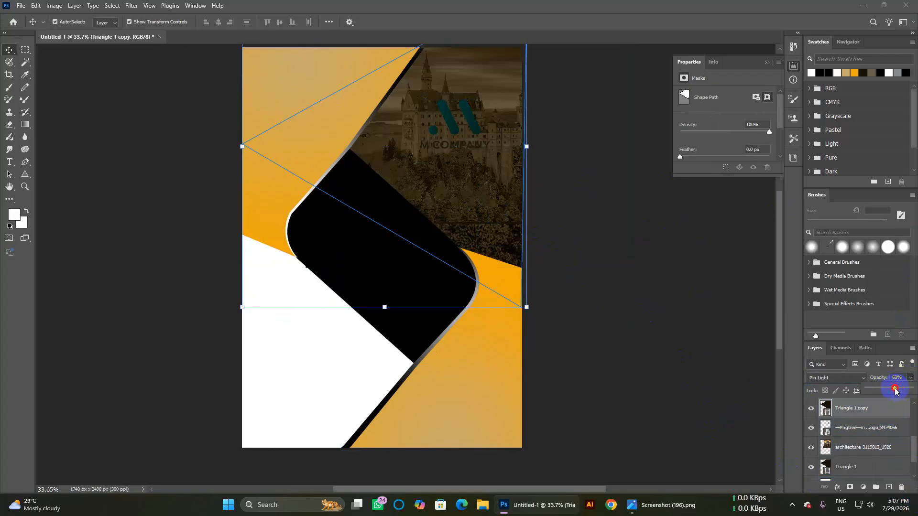
click(641, 355)
click(465, 151)
click(456, 132)
click(701, 256)
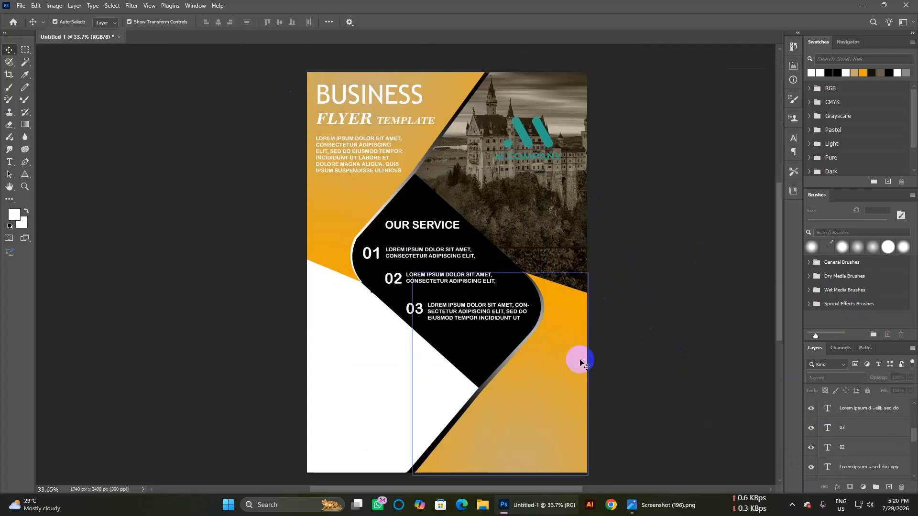
Step: Start a new text layer in the lower-right orange area and move it up
click(577, 373)
click(643, 353)
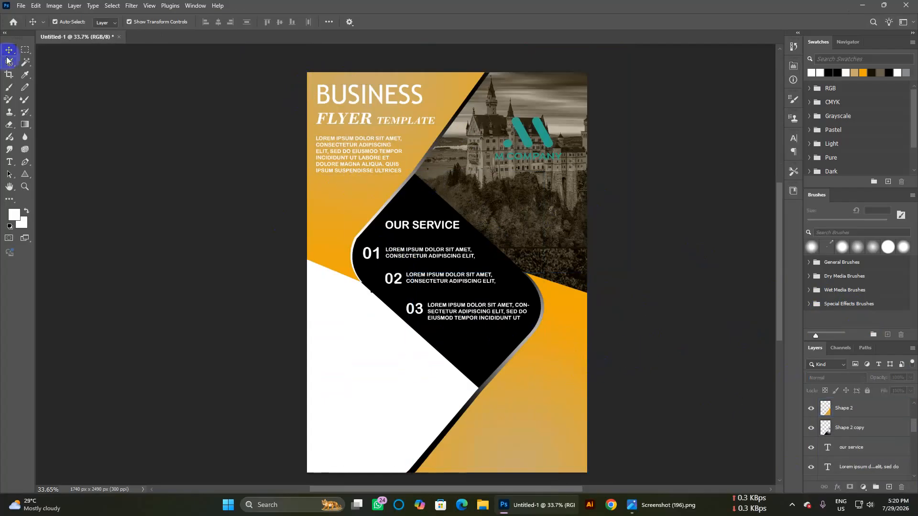
click(538, 393)
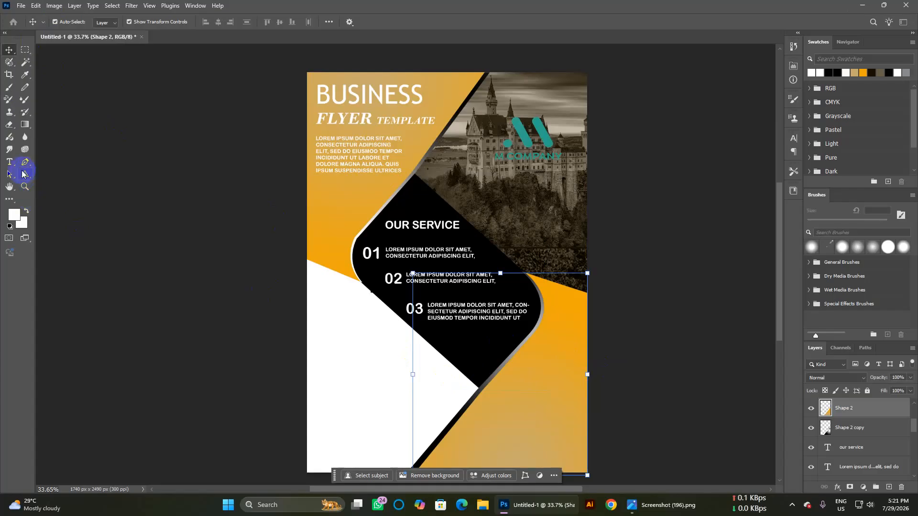
click(9, 162)
click(561, 384)
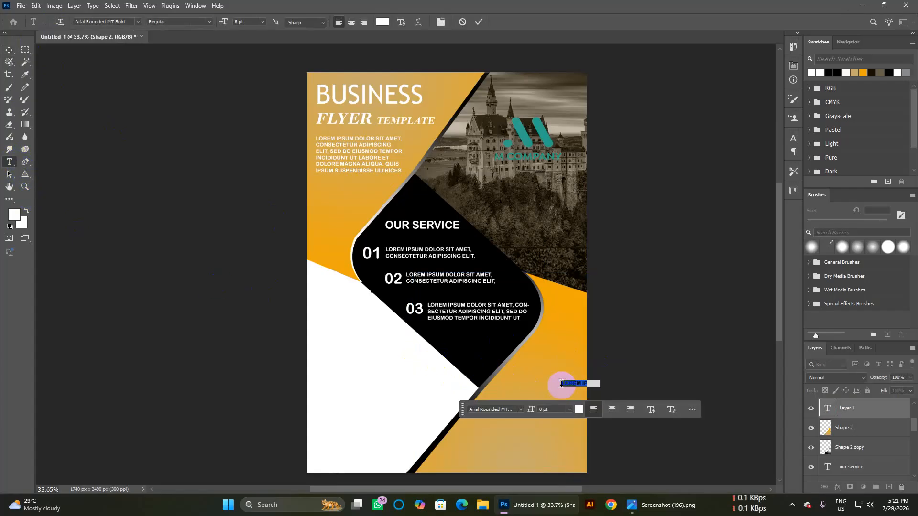
click(10, 52)
drag(579, 383, 531, 365)
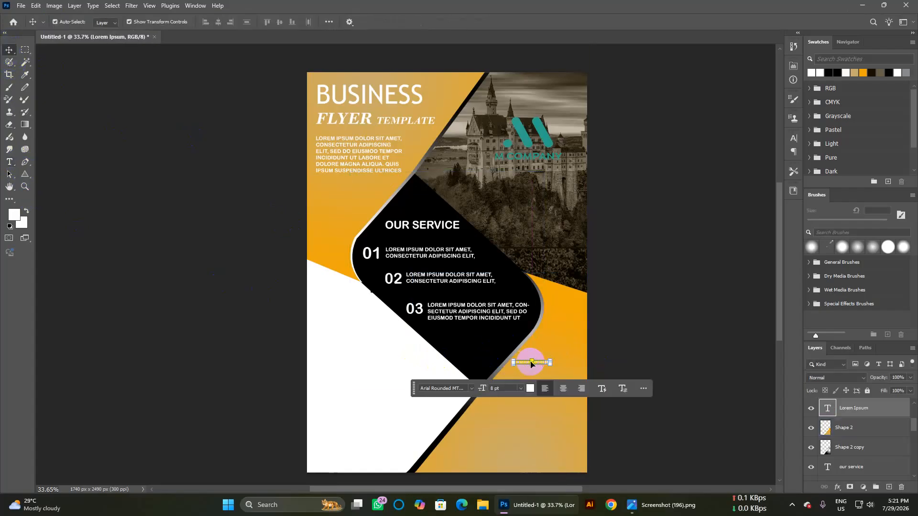
Step: Replace the placeholder text with GET IN CALL
double_click(526, 363)
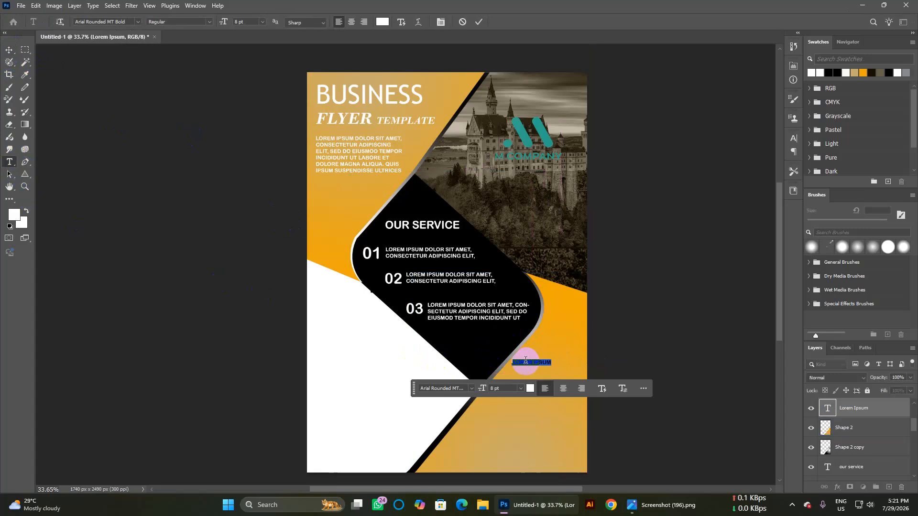
key(BackSpace)
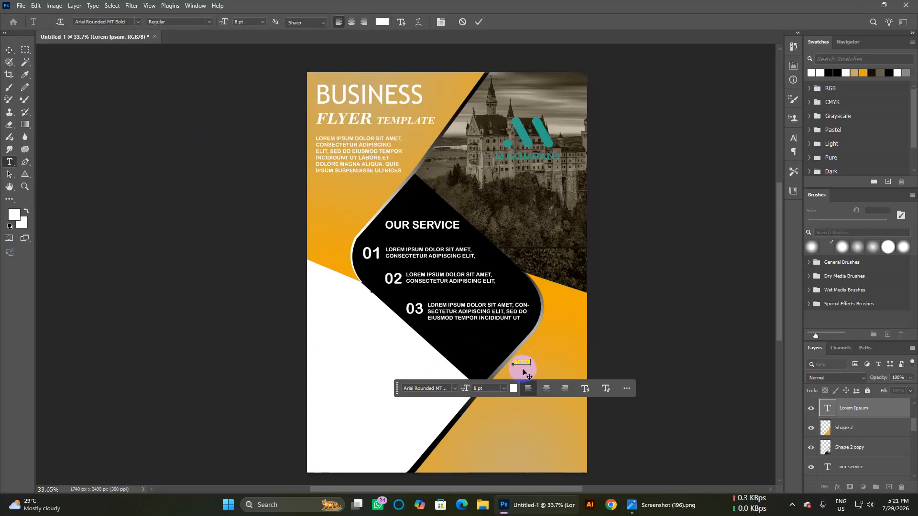
click(532, 388)
key(BackSpace)
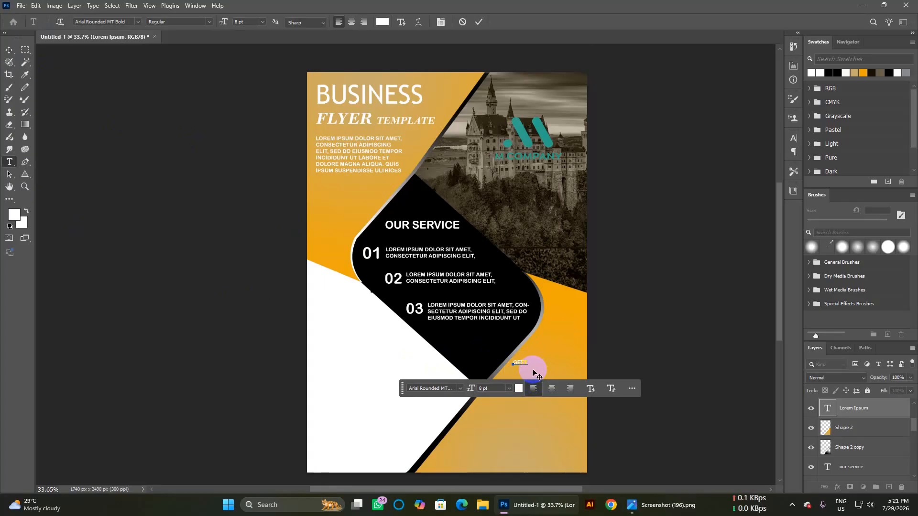
key(BackSpace)
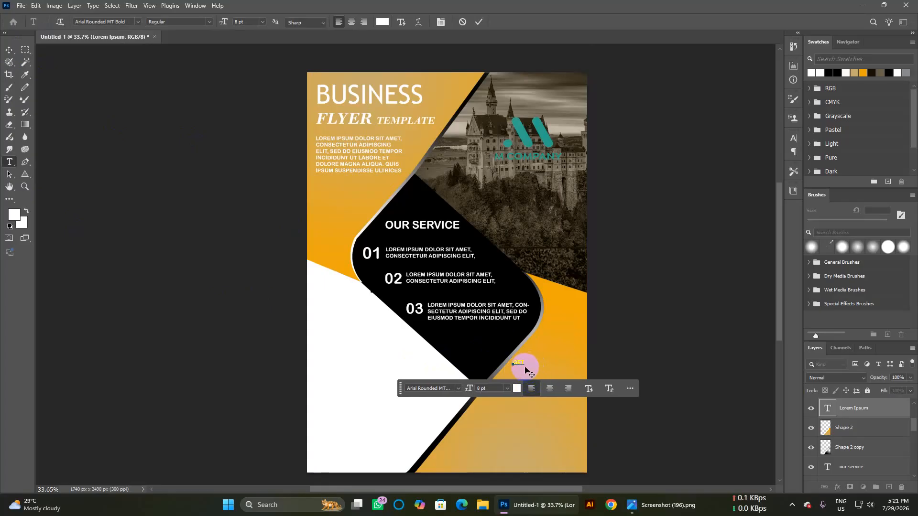
text(T)
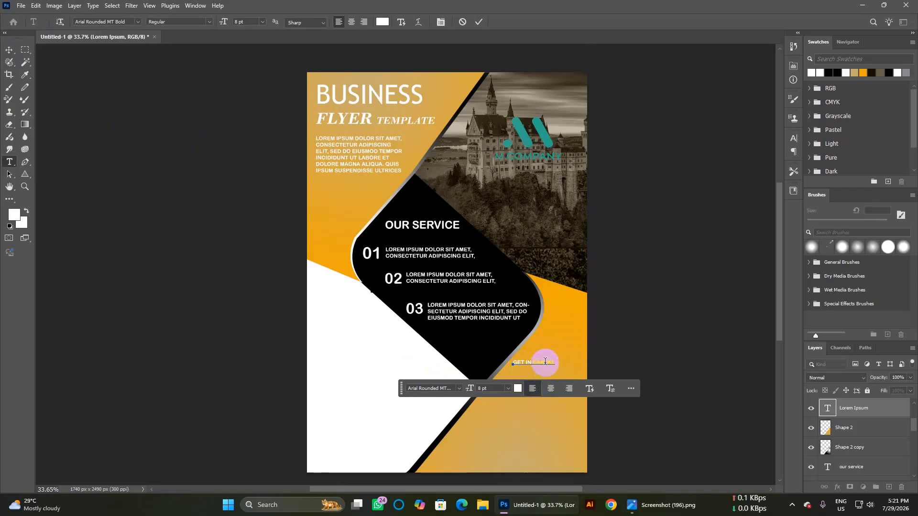
key(BackSpace)
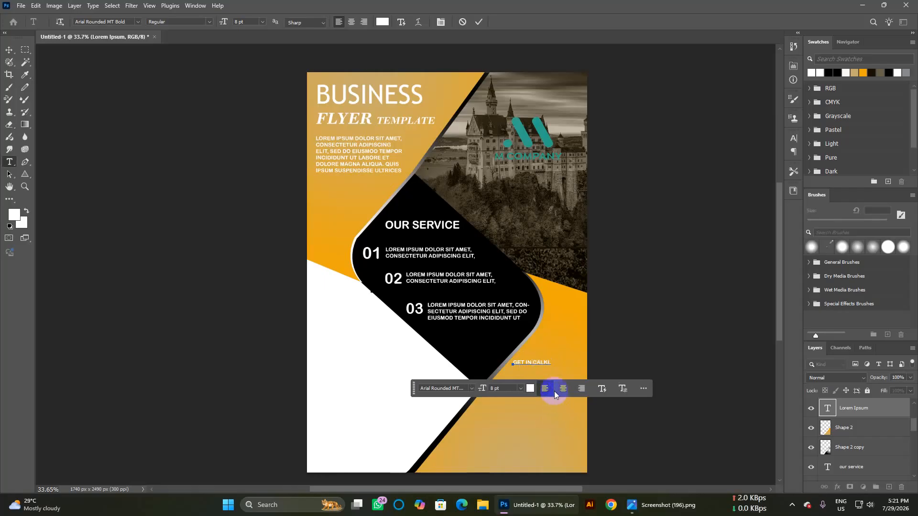
key(BackSpace)
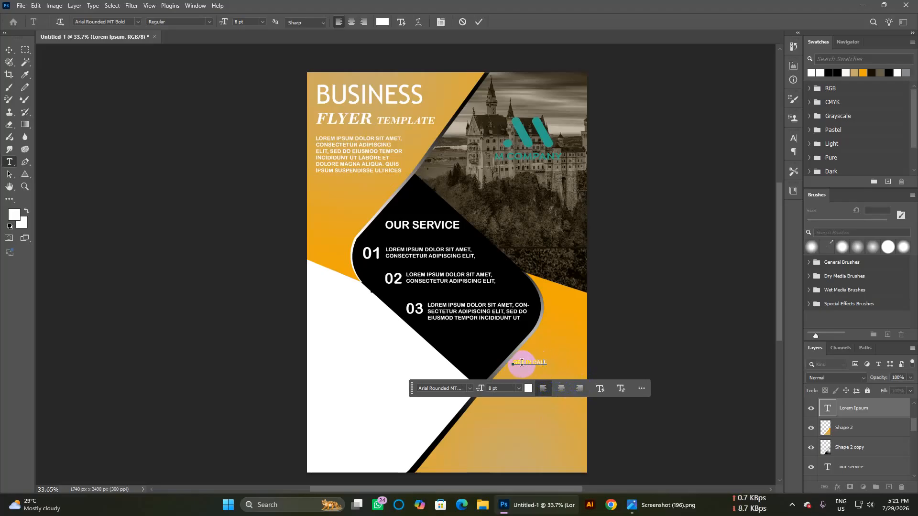
Step: Set GET IN CALL to 13 pt, commit it, and shift it slightly right
drag(546, 362, 513, 378)
text(13)
key(Return)
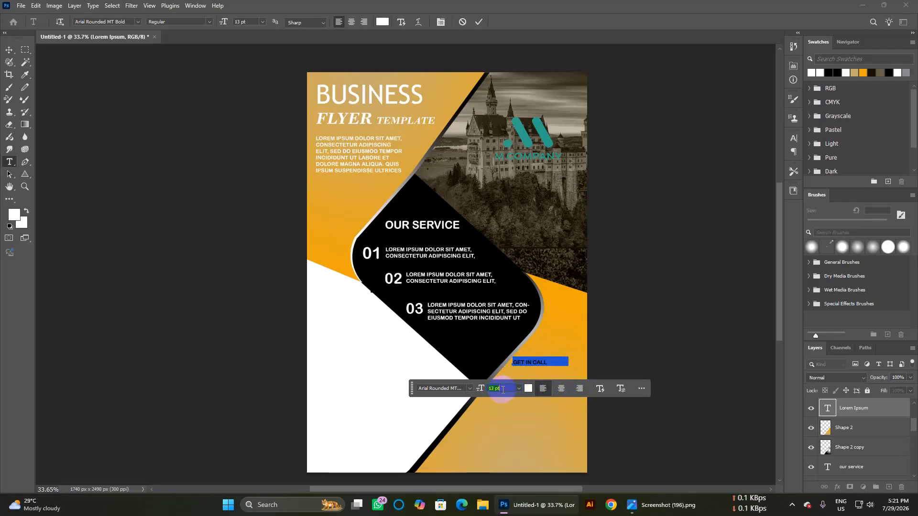
key(ctrl+Return)
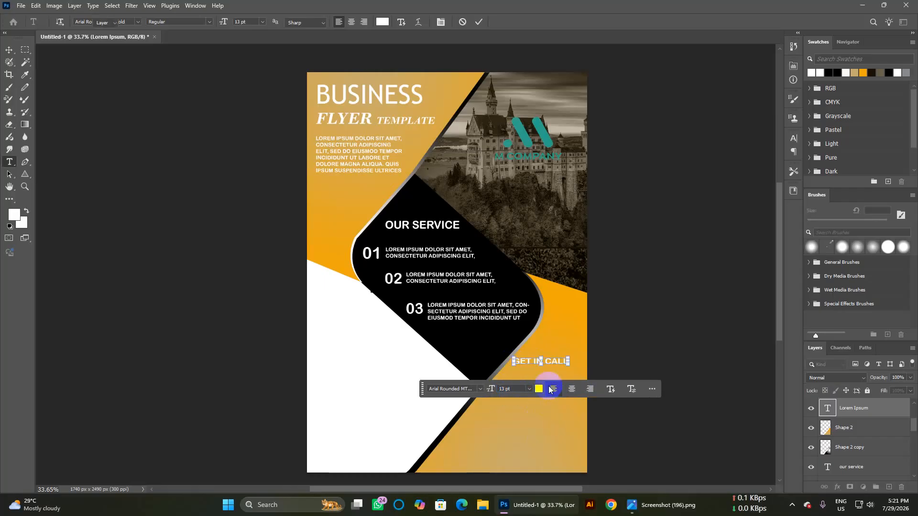
key(v)
drag(555, 361, 572, 362)
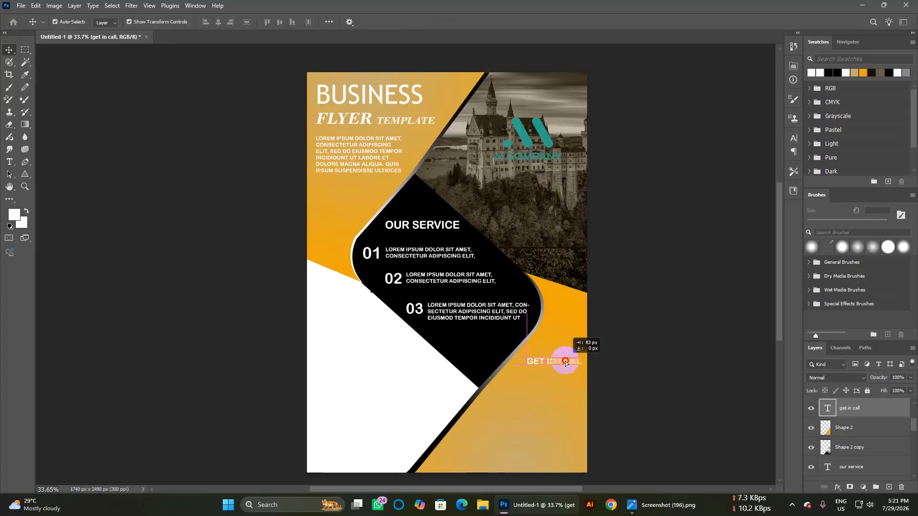
click(673, 428)
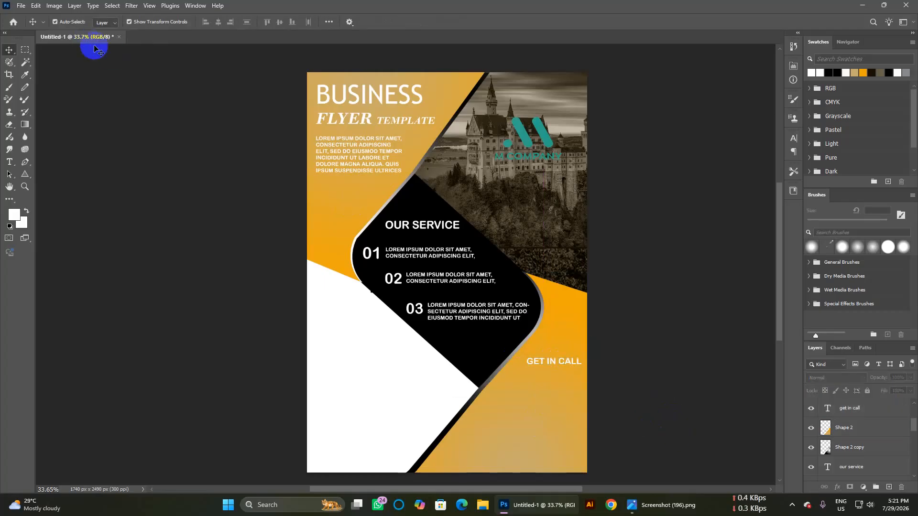
click(450, 472)
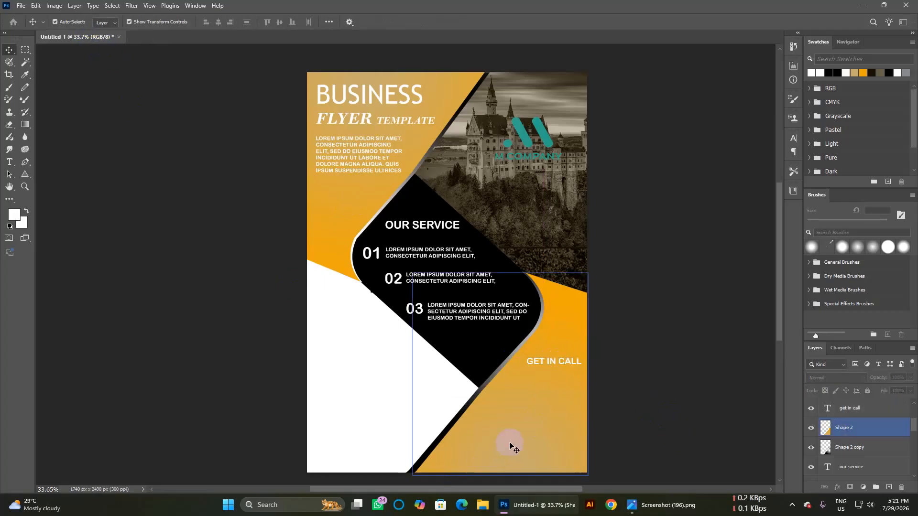
Step: Embed the phone-call icon, shrink it below GET IN CALL, and flip it horizontally
click(21, 6)
click(22, 193)
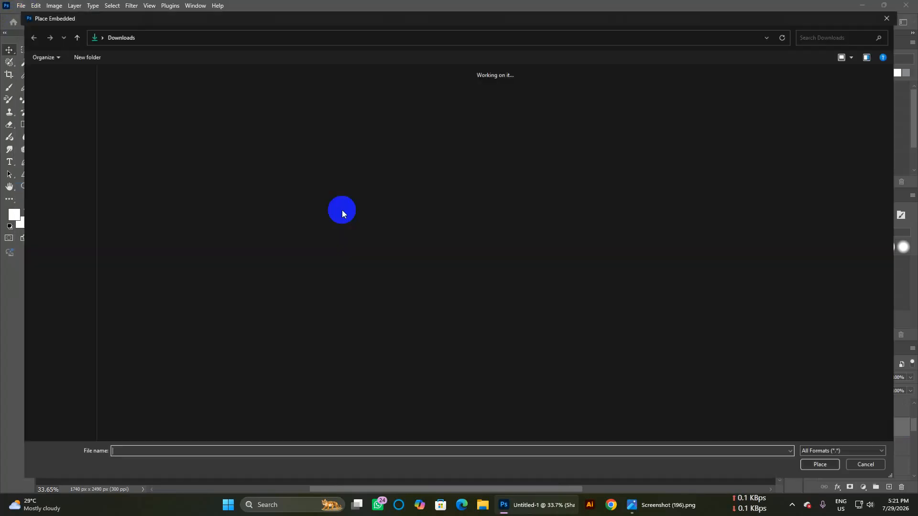
double_click(338, 291)
drag(507, 285, 550, 349)
drag(350, 195, 449, 292)
drag(501, 358, 541, 403)
drag(488, 337, 519, 366)
drag(530, 398, 530, 390)
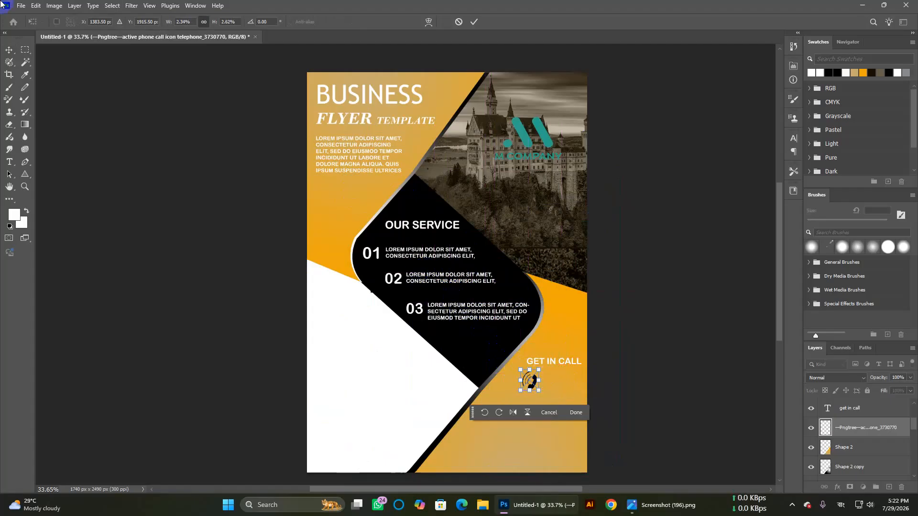
click(519, 388)
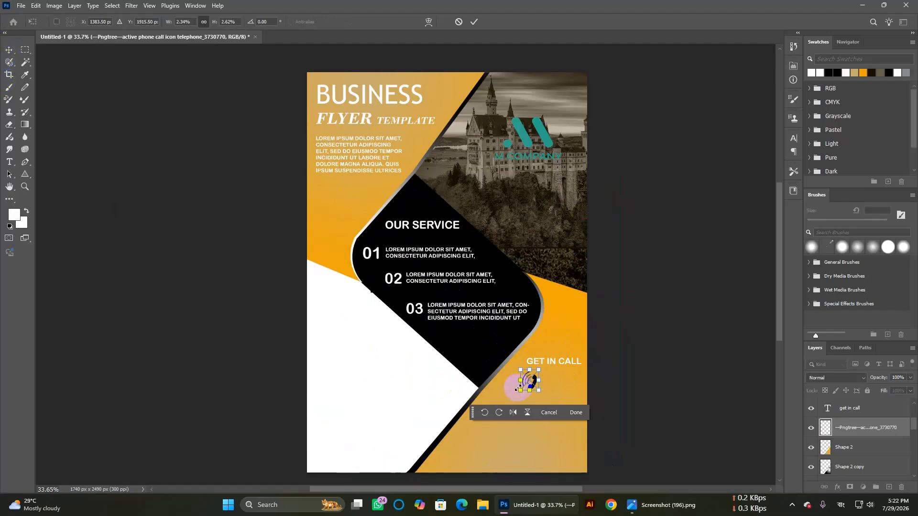
mouse_move(522, 381)
mouse_down()
mouse_move(570, 376)
mouse_move(523, 380)
mouse_up()
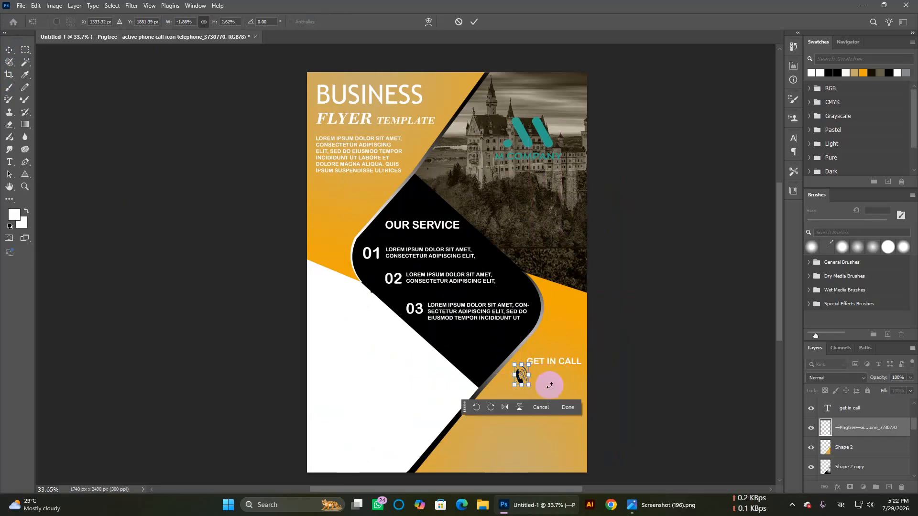
Step: Commit the phone icon placement and nudge it slightly downward
click(5, 50)
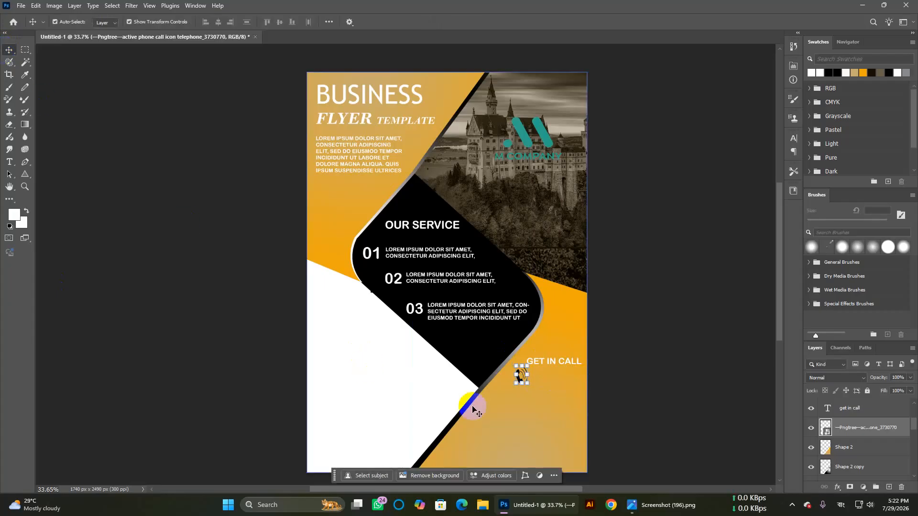
click(539, 418)
drag(520, 380, 518, 385)
click(537, 389)
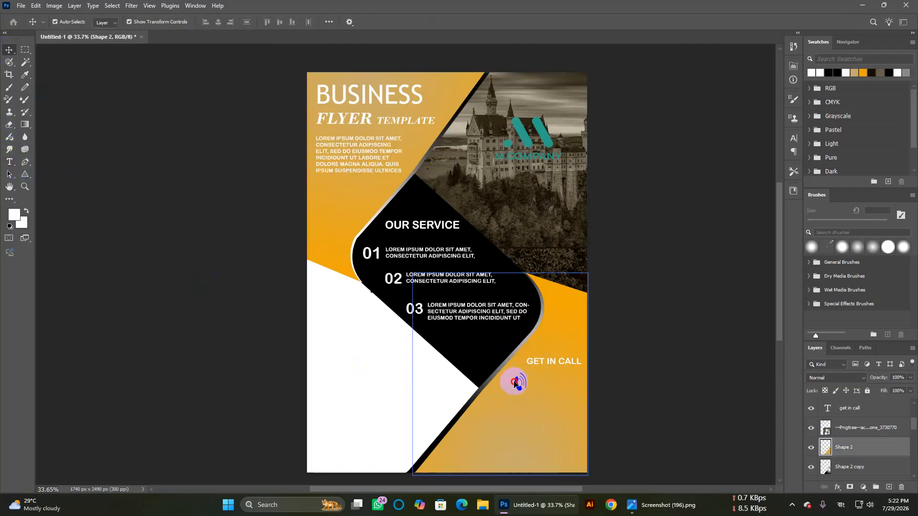
drag(520, 381, 519, 385)
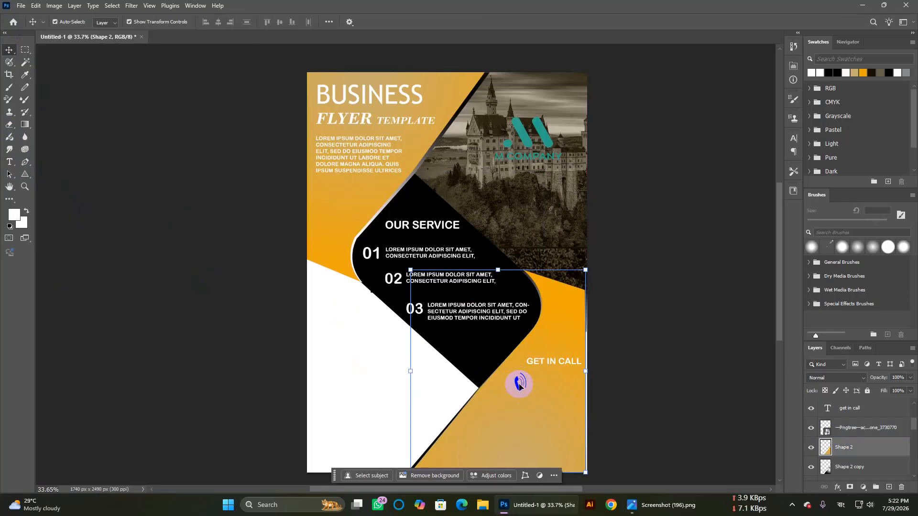
ctrl+click(666, 389)
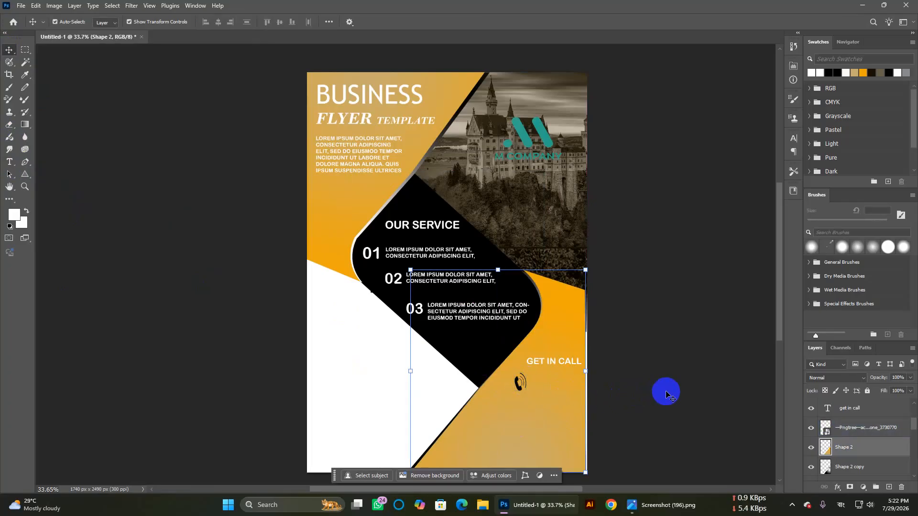
click(527, 380)
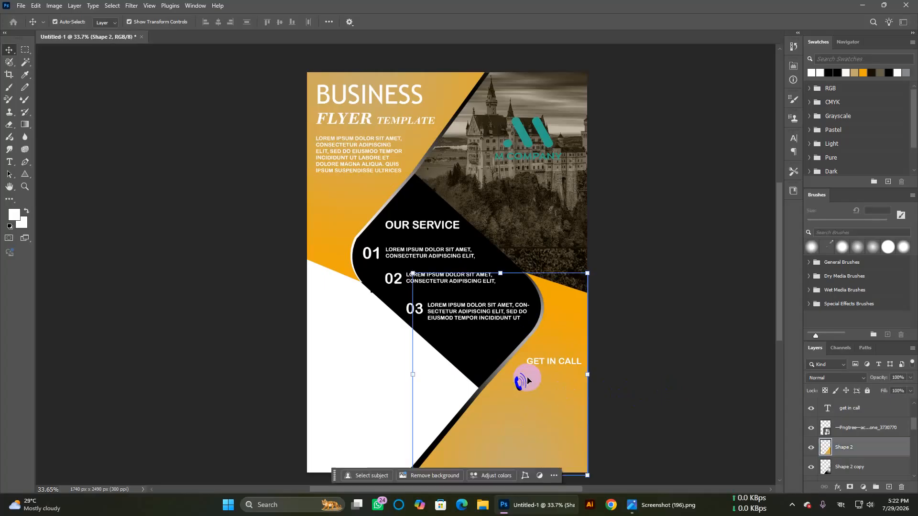
Step: Raise the phone icon about 18 px under GET IN CALL and start a free transform
click(845, 430)
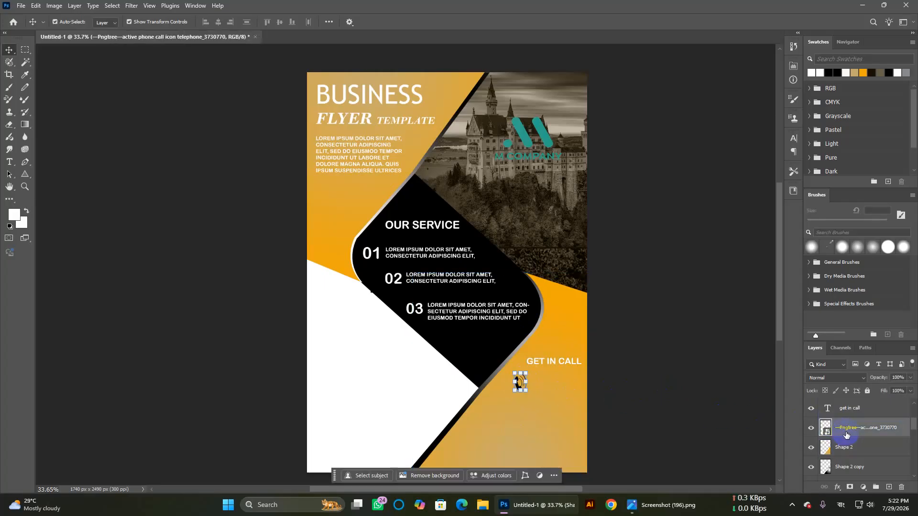
click(533, 395)
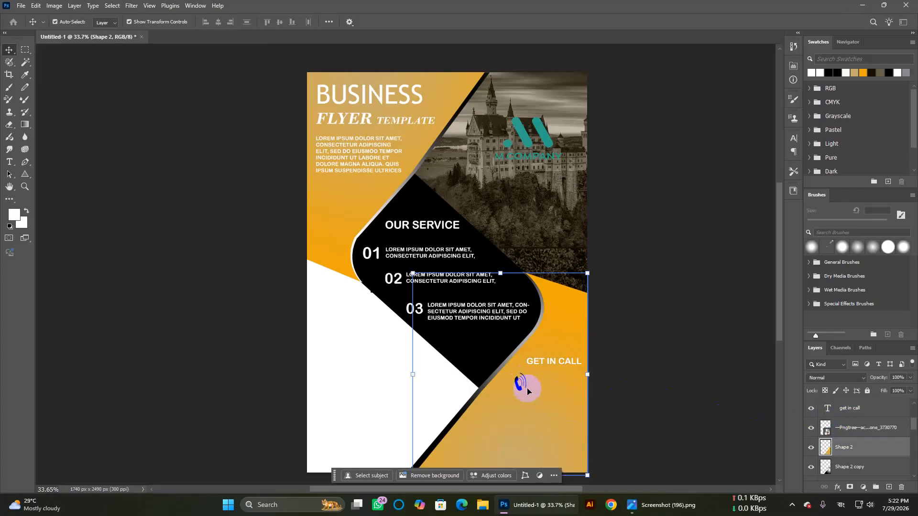
mouse_move(526, 390)
mouse_down()
mouse_move(554, 382)
mouse_move(524, 377)
mouse_up()
click(525, 378)
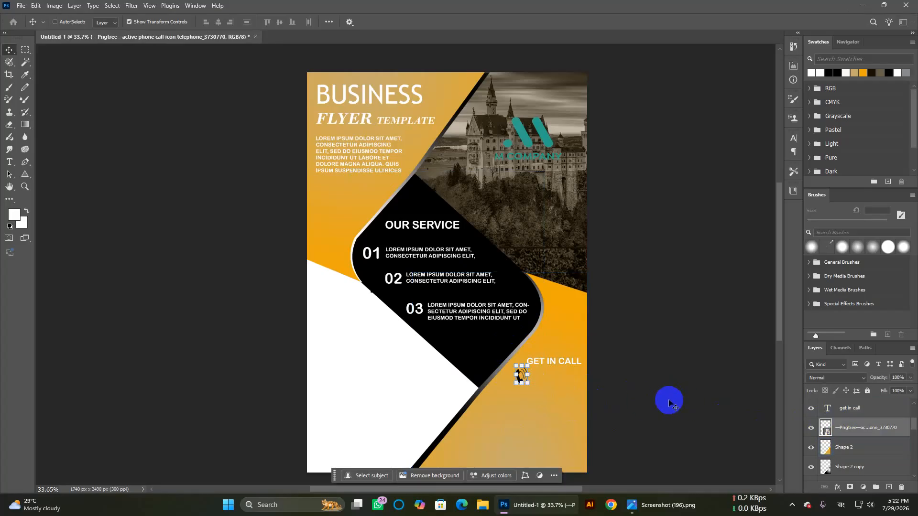
key(ctrl+t)
key(ctrl+f)
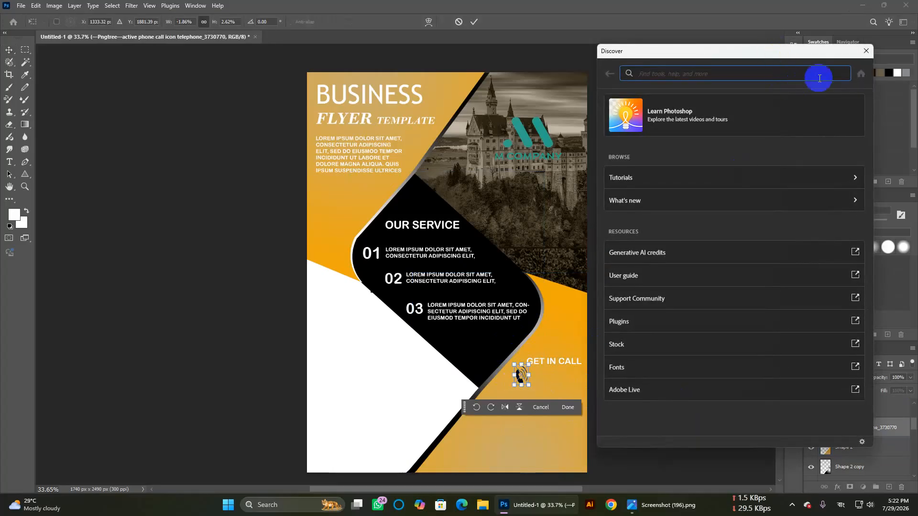
click(866, 51)
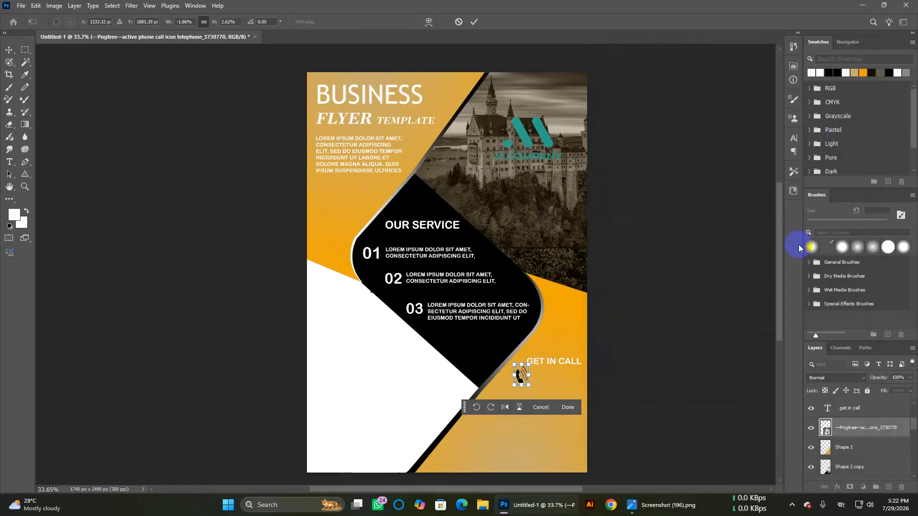
Step: Give the phone icon a white Color Overlay and move it down-left beneath GET IN CALL
right_click(852, 427)
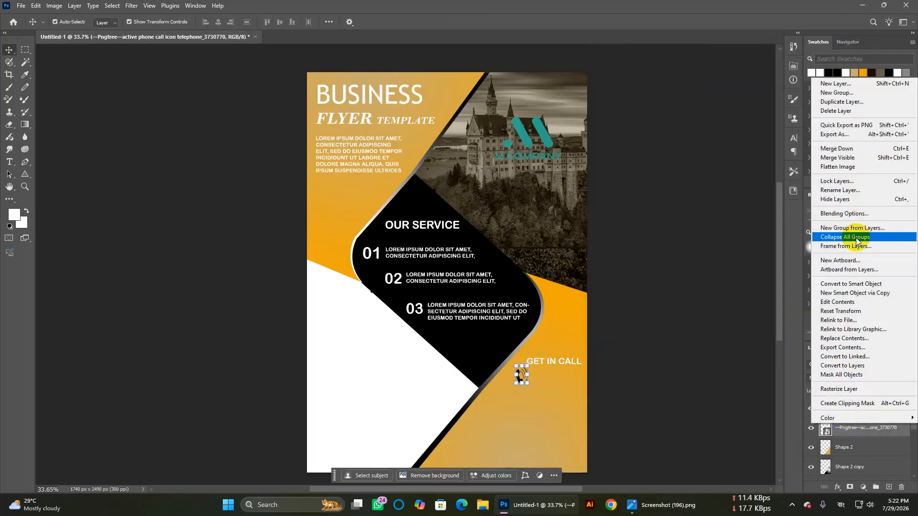
click(843, 213)
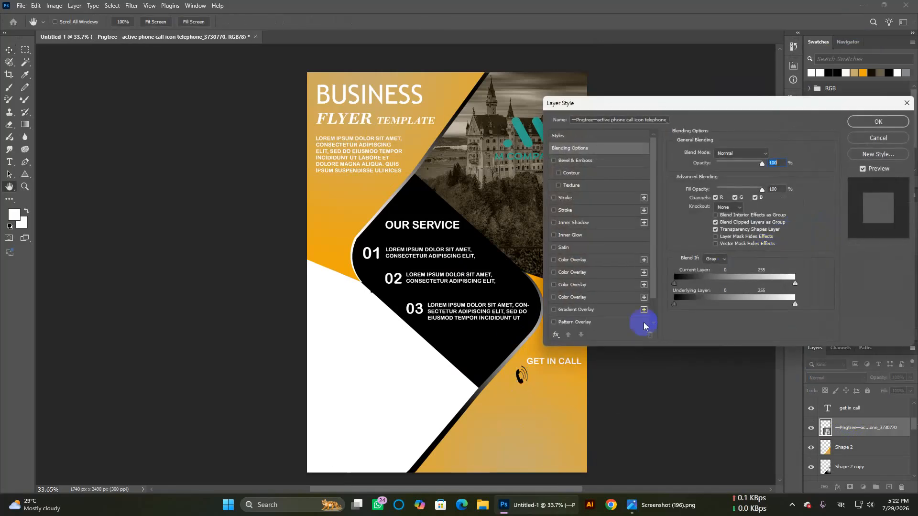
click(554, 285)
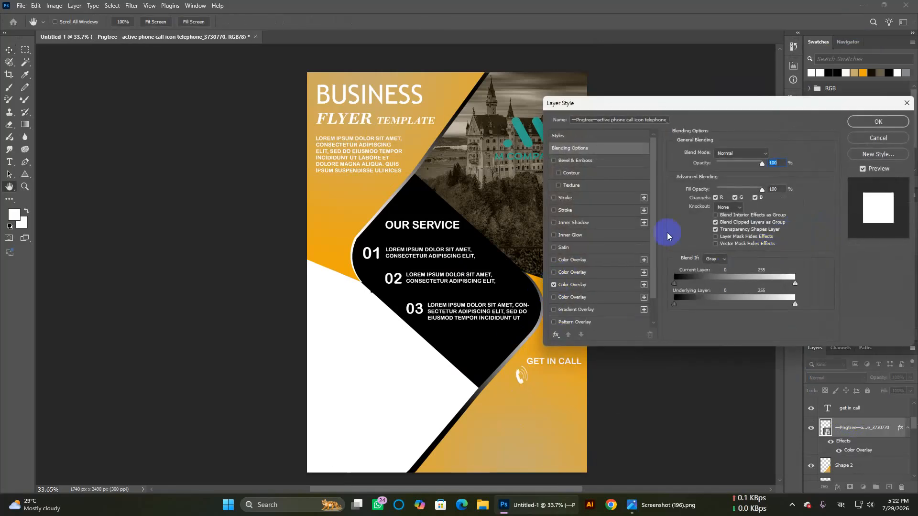
click(879, 122)
key(v)
click(663, 418)
drag(519, 378, 516, 387)
click(661, 412)
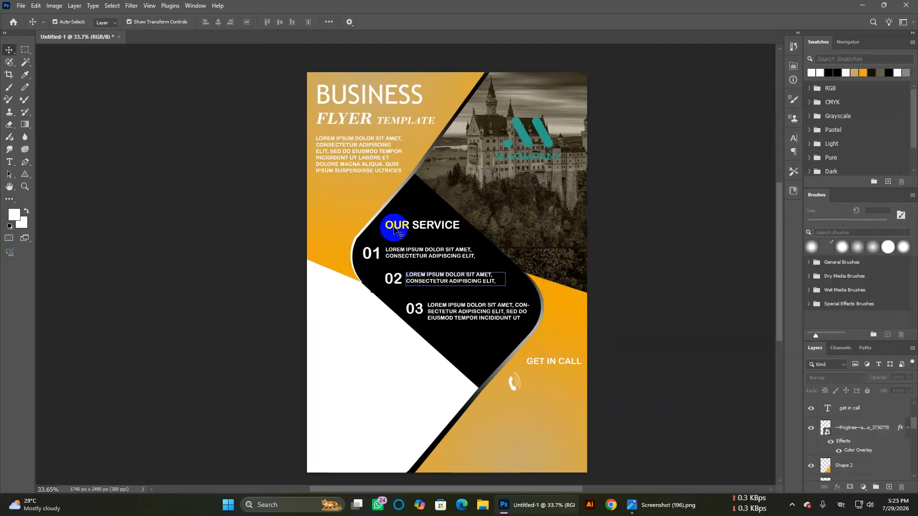
Step: Type the phone number beside the phone icon, correct its digits, and commit it
click(10, 162)
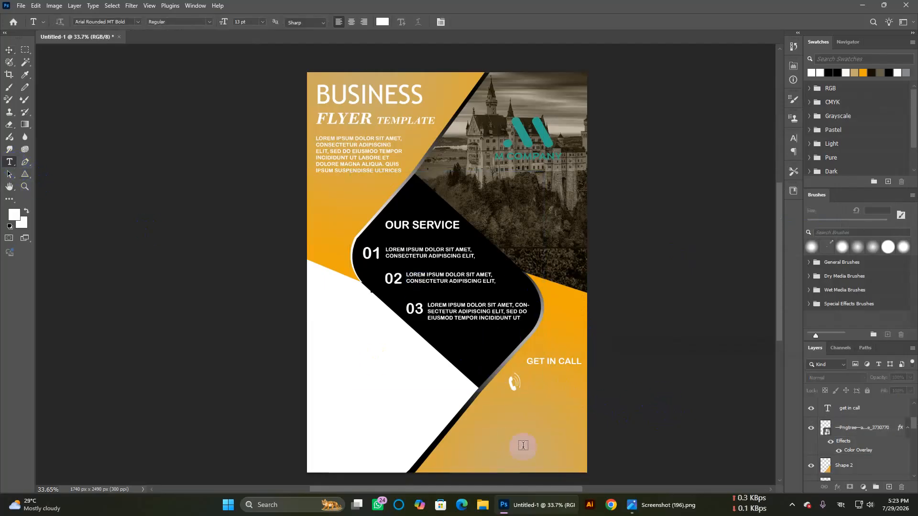
click(526, 384)
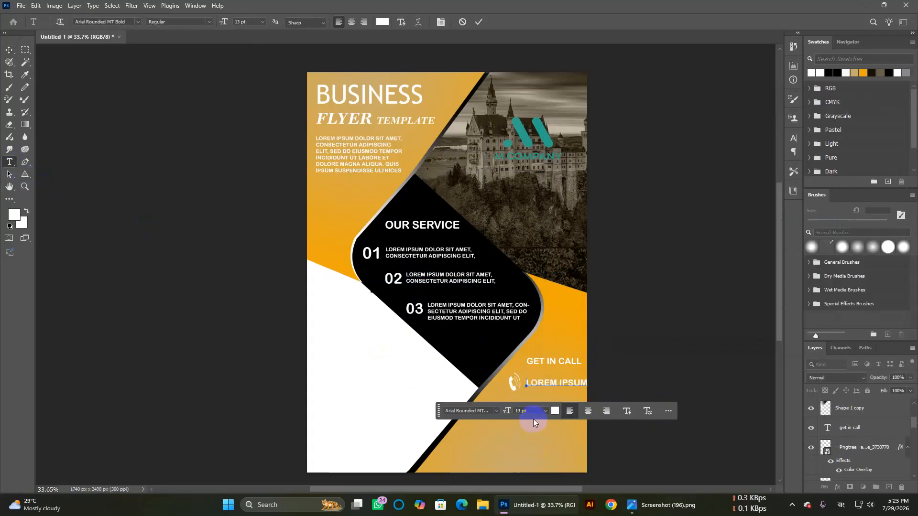
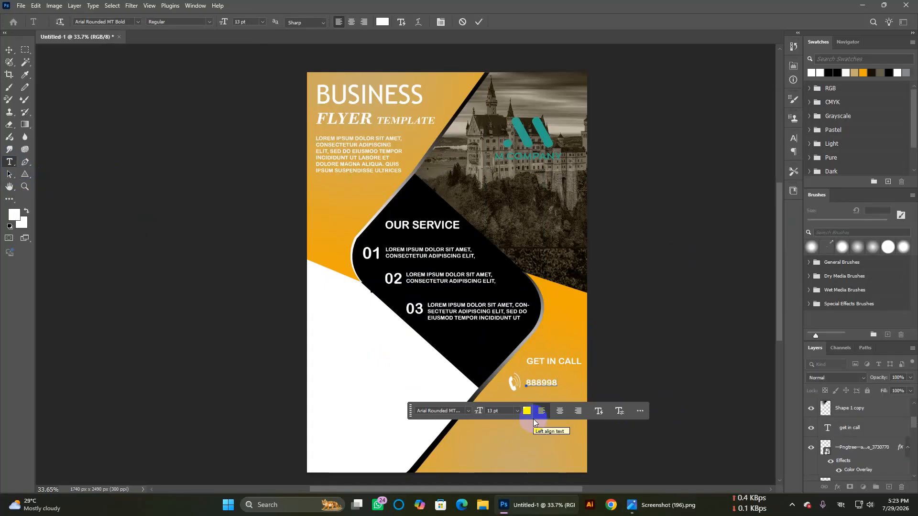
drag(541, 383, 557, 382)
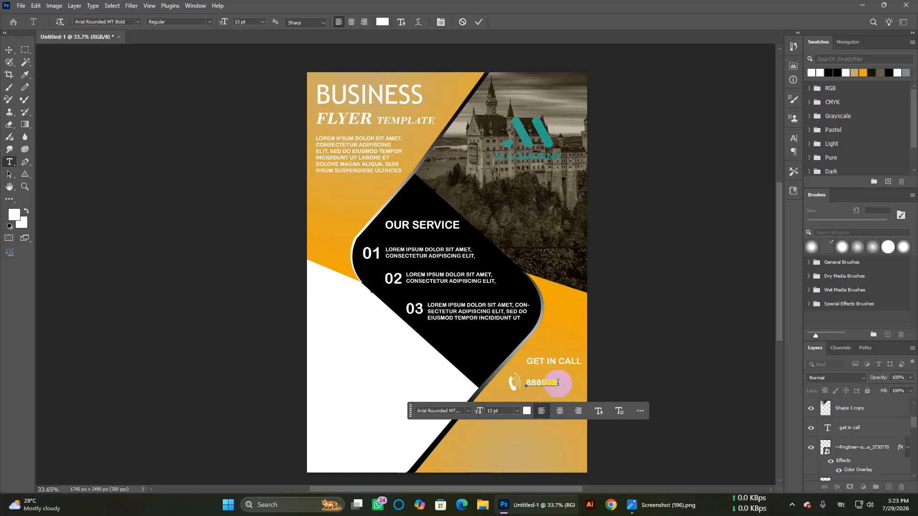
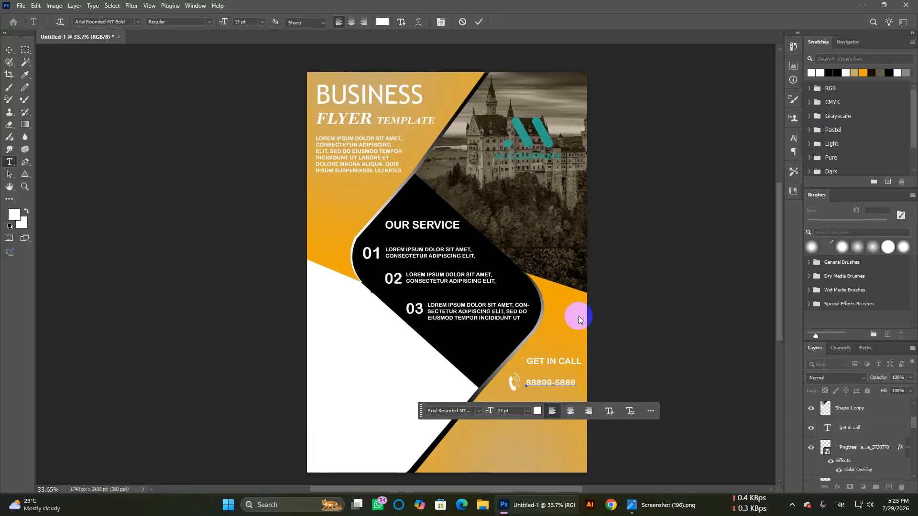
click(637, 349)
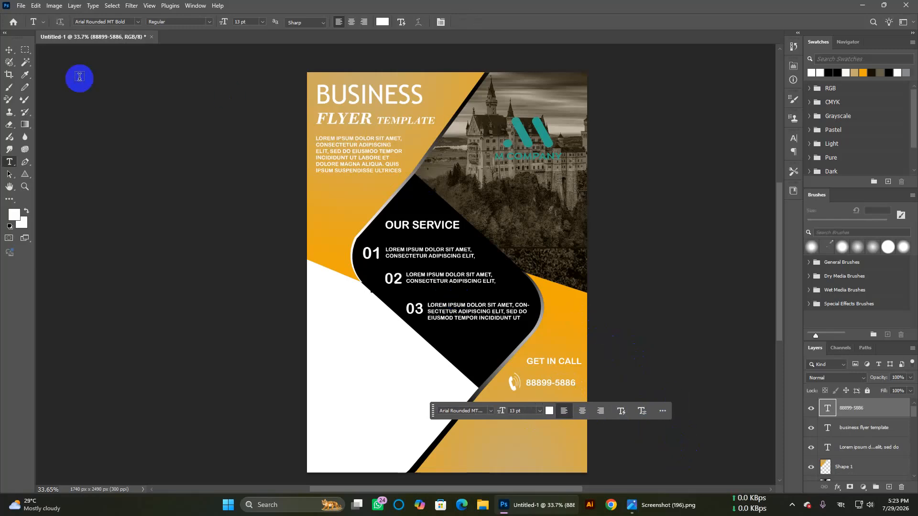
Step: Switch to the Move tool and select the lower-right orange shape
click(10, 50)
click(549, 266)
click(658, 297)
click(484, 384)
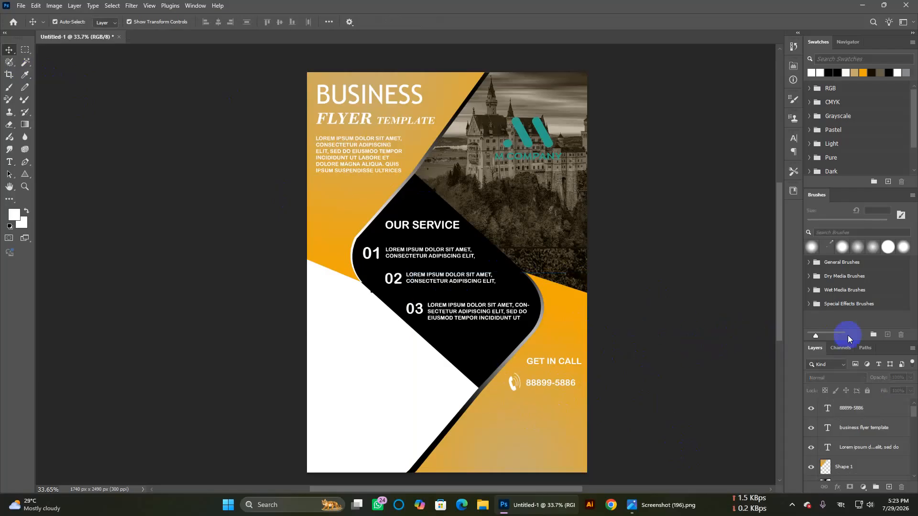
Step: Draw a text box in the bottom-right orange area and commit the 8 pt white lorem ipsum paragraph
click(513, 410)
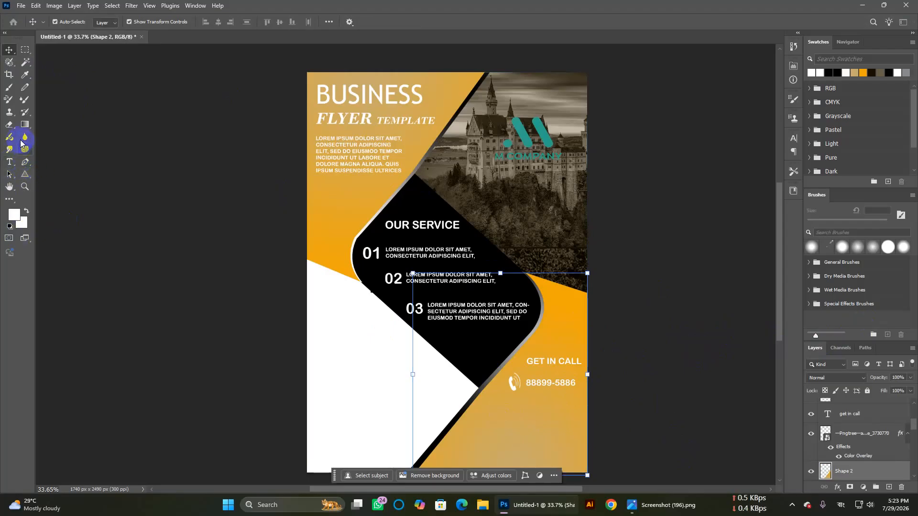
click(9, 162)
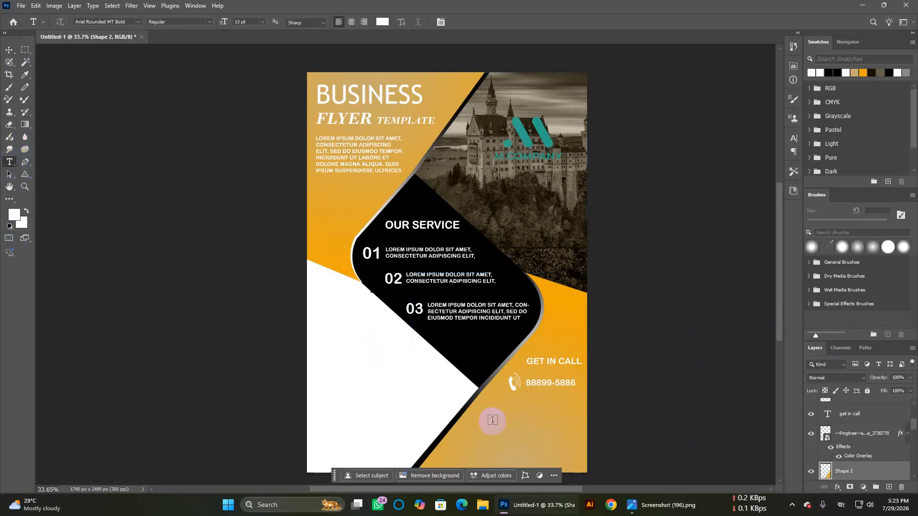
drag(484, 409, 582, 462)
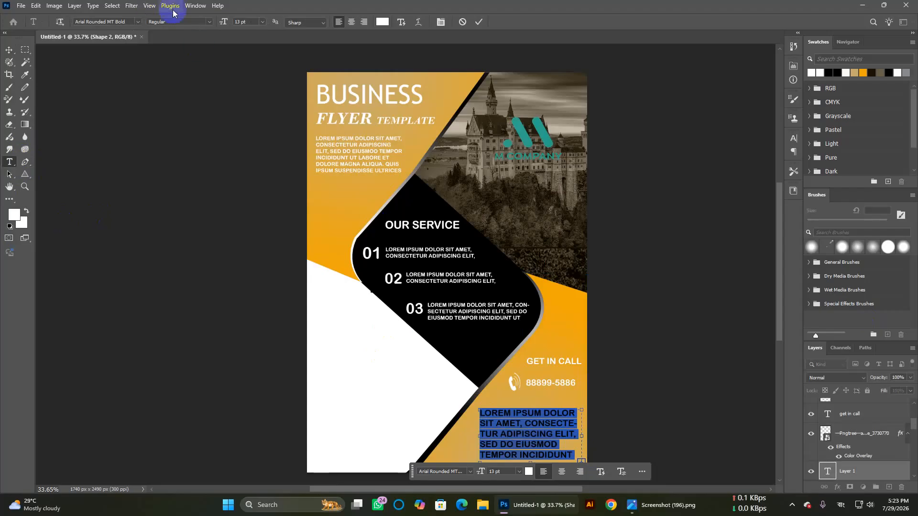
scroll(257, 22, down, 6)
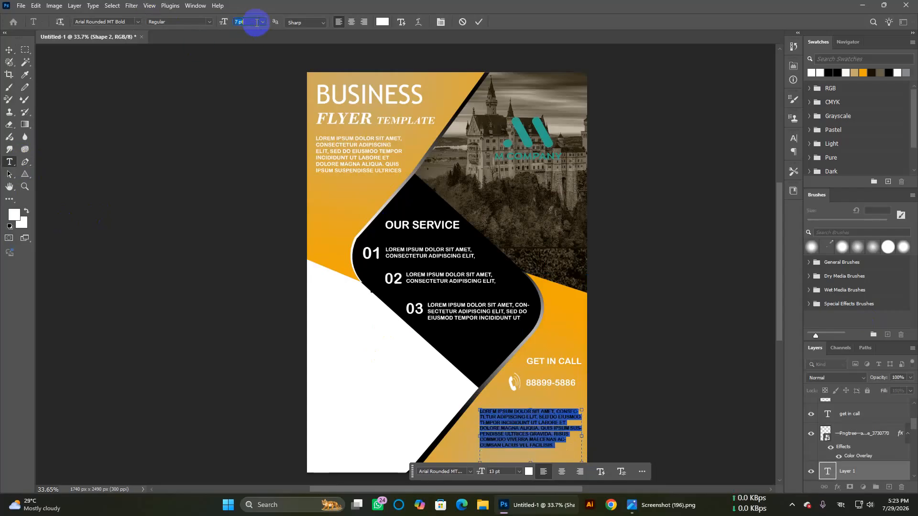
scroll(257, 22, up, 1)
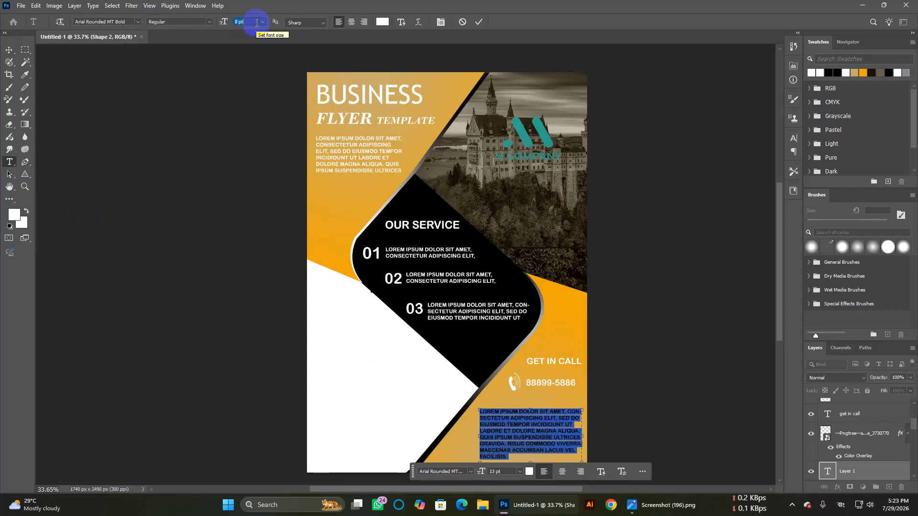
click(691, 375)
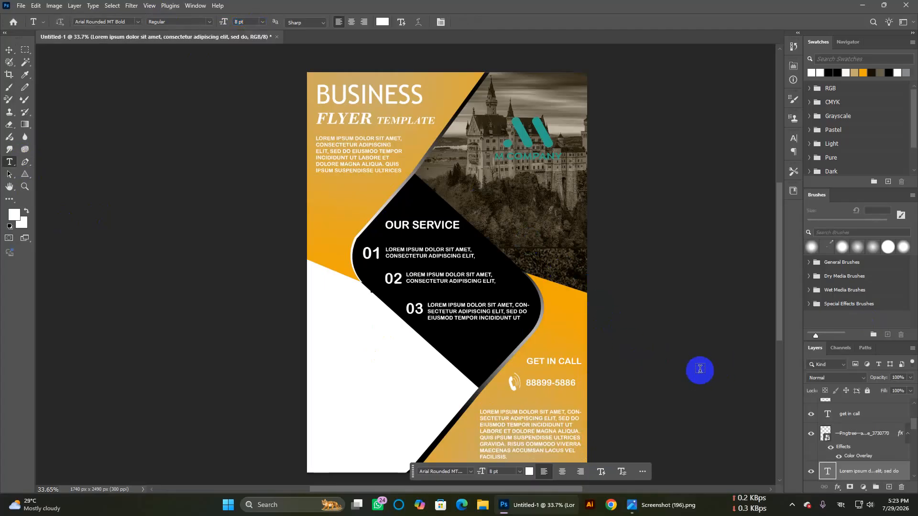
scroll(645, 362, down, 1)
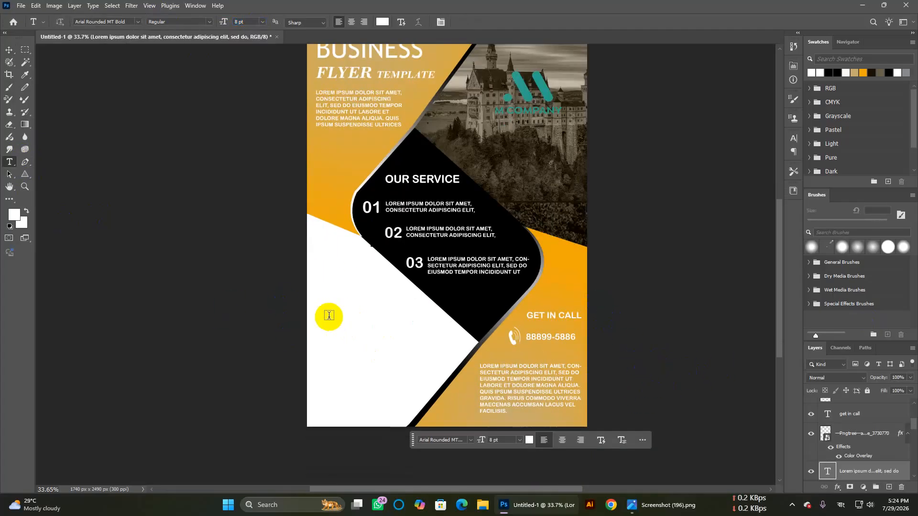
click(8, 50)
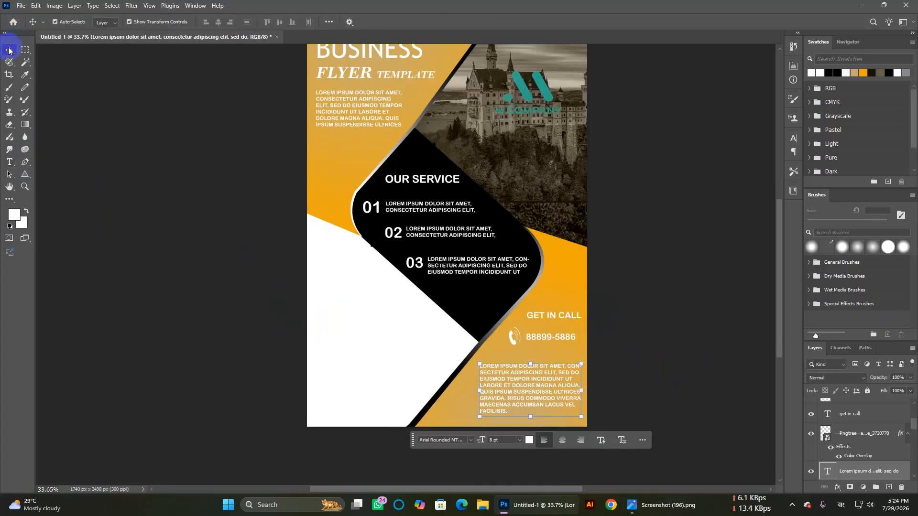
Step: Start a 15 pt text line in the lower white area and paste the YOUR BUSINESS headline
click(355, 321)
scroll(662, 390, up, 1)
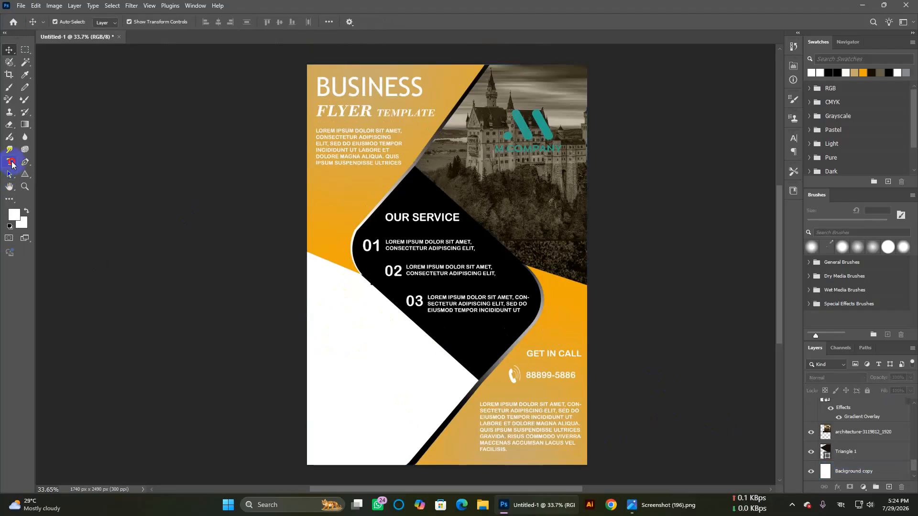
click(12, 165)
click(352, 371)
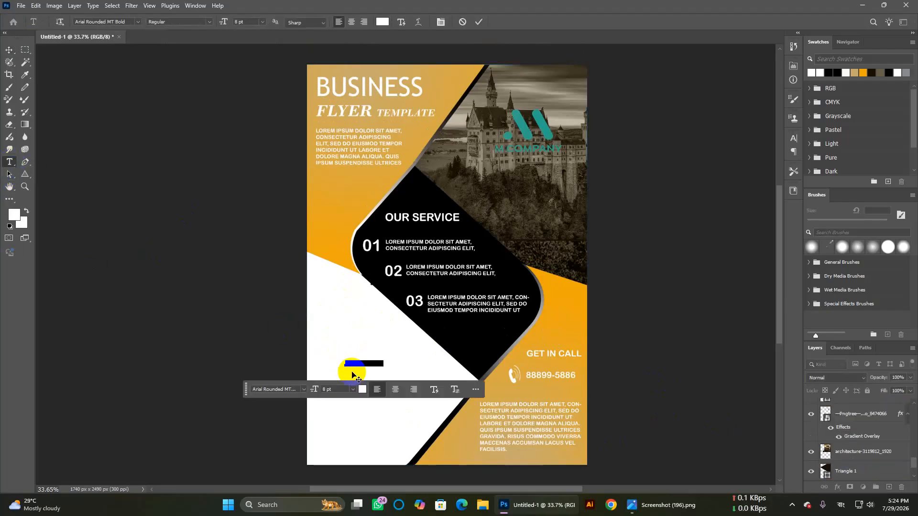
key(BackSpace)
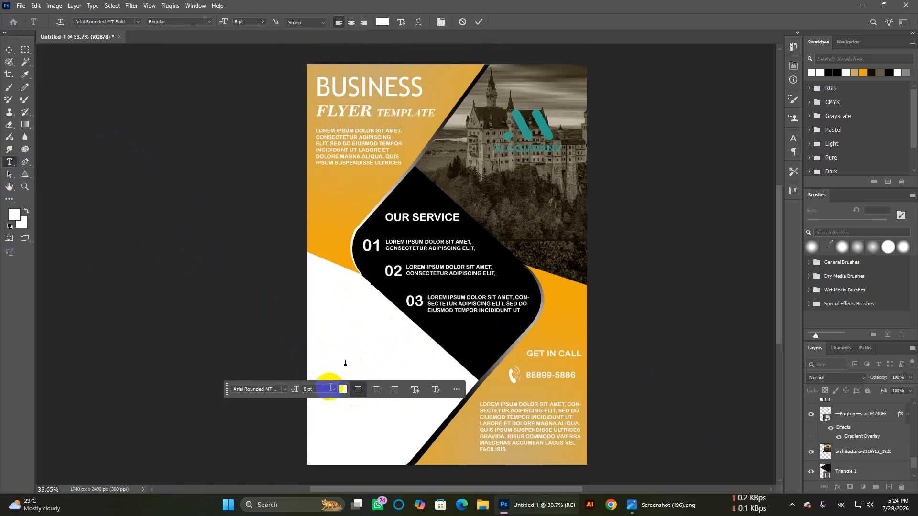
click(347, 362)
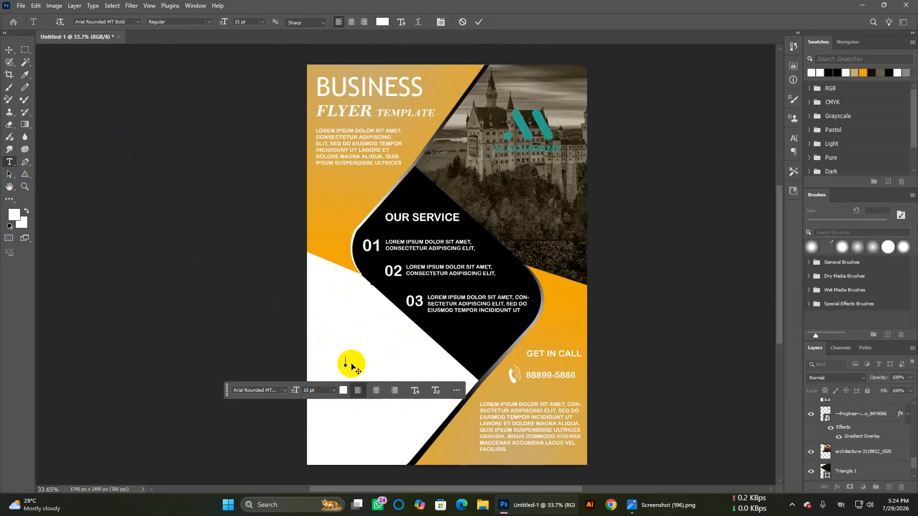
key(super+v)
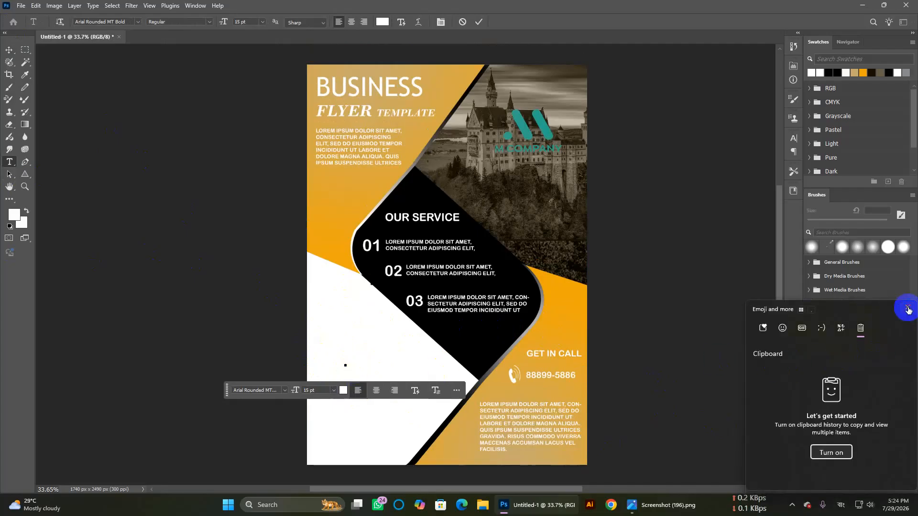
click(908, 310)
text(YOUR BUSINESS)
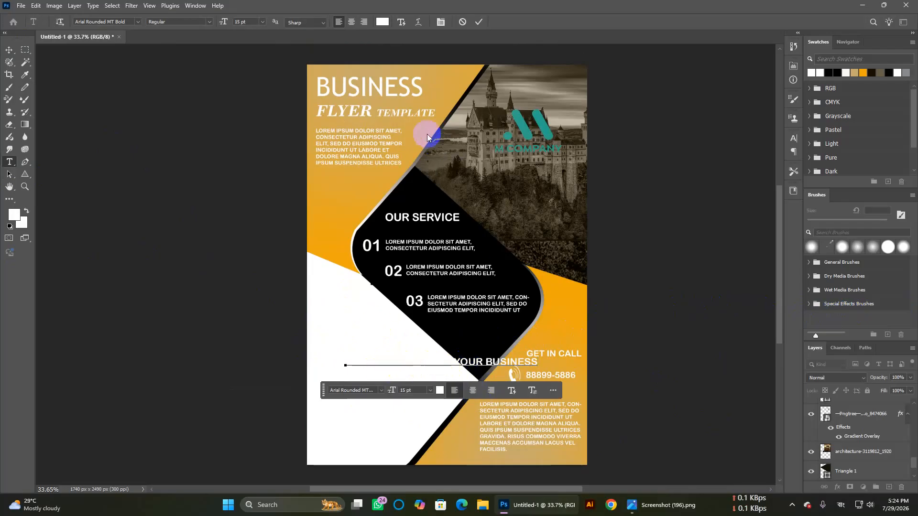
click(382, 22)
Step: Recolour the whole headline blue (#3461df) after briefly trying red
drag(635, 260, 639, 170)
click(770, 165)
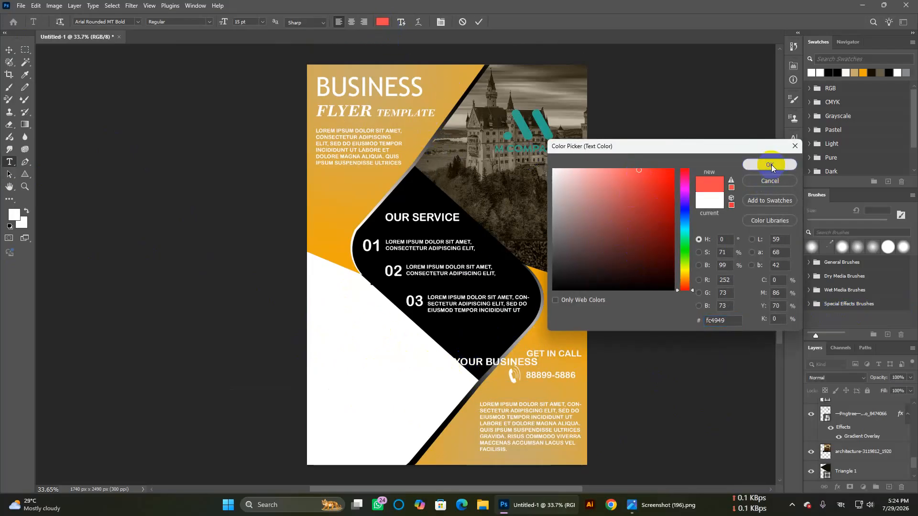
click(440, 389)
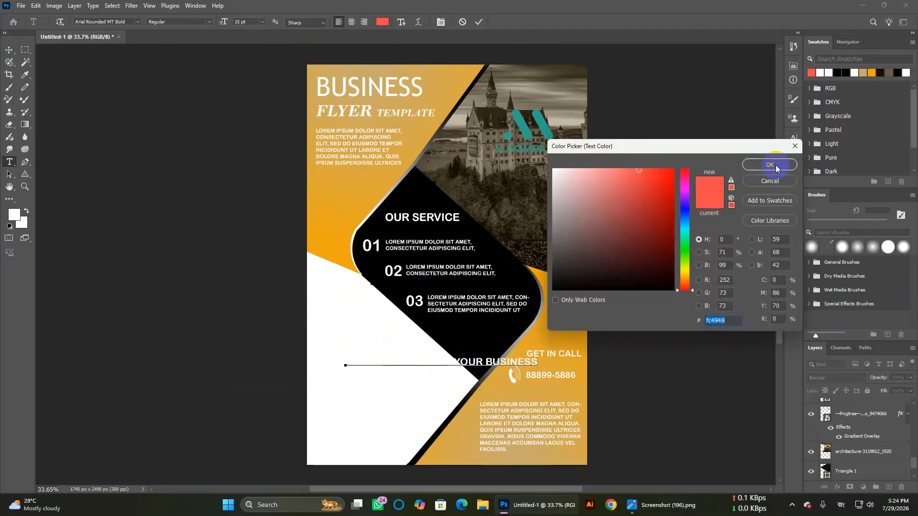
click(777, 169)
triple_click(416, 364)
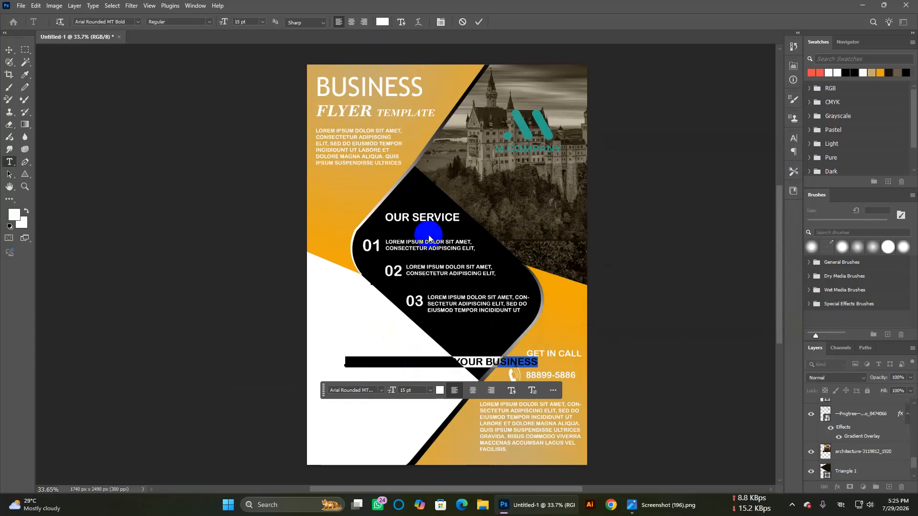
click(439, 390)
mouse_move(618, 234)
mouse_down()
mouse_move(660, 174)
mouse_move(633, 209)
mouse_move(642, 186)
mouse_up()
click(674, 212)
click(646, 184)
click(767, 166)
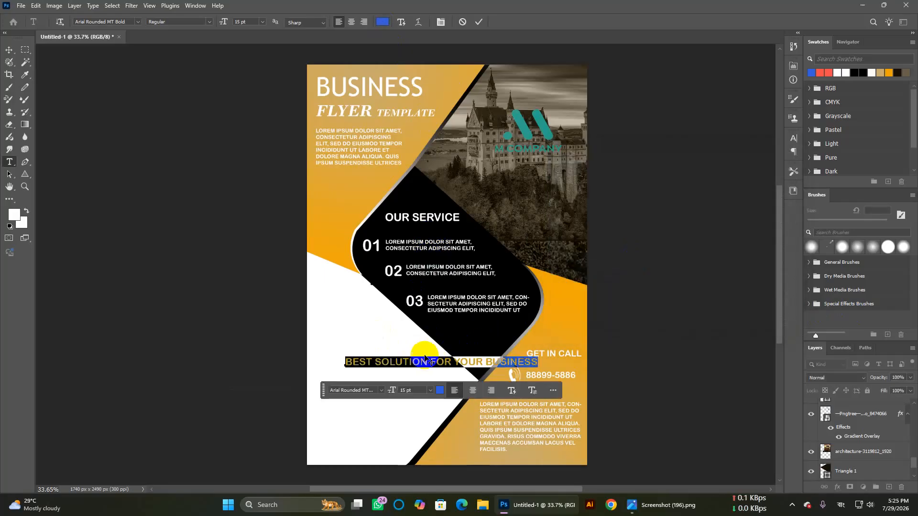
Step: Insert line breaks after SOLUTION and after YOUR, then commit the text
click(428, 362)
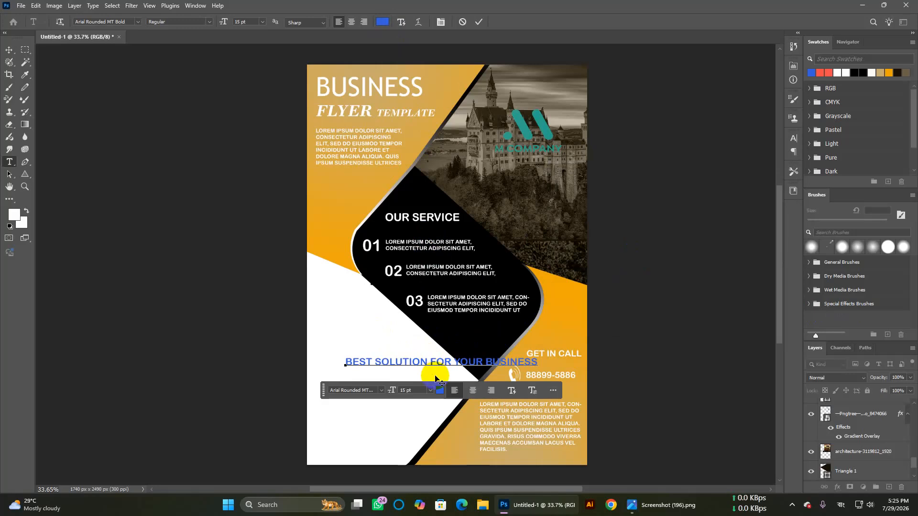
key(Return)
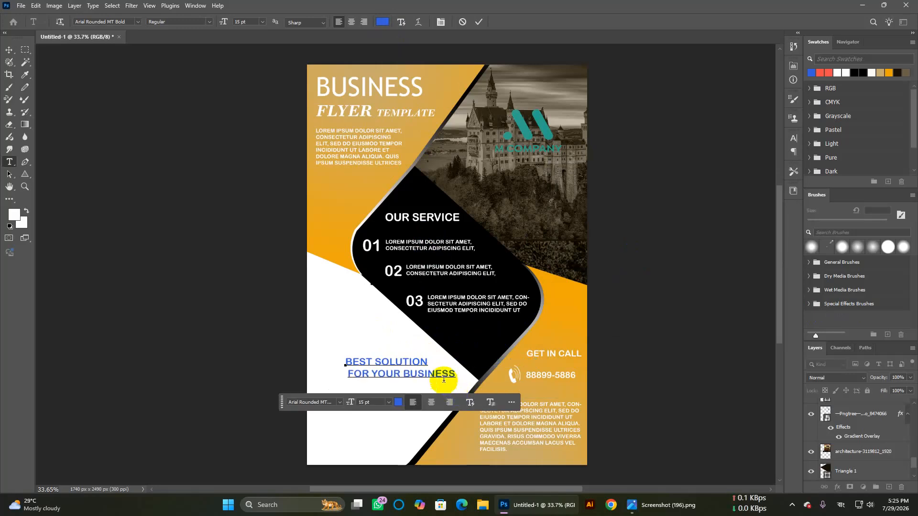
click(403, 376)
key(Return)
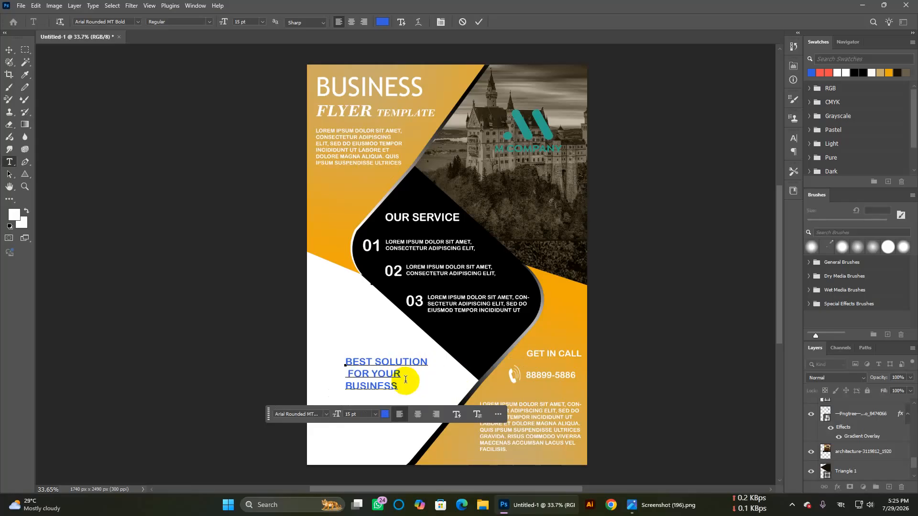
click(458, 416)
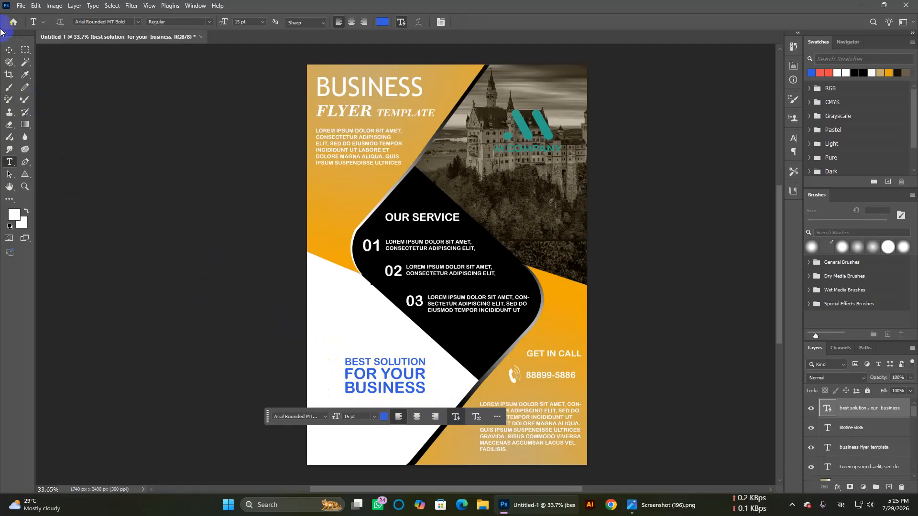
Step: Move the headline up and left within the white area
click(9, 50)
drag(404, 374, 386, 349)
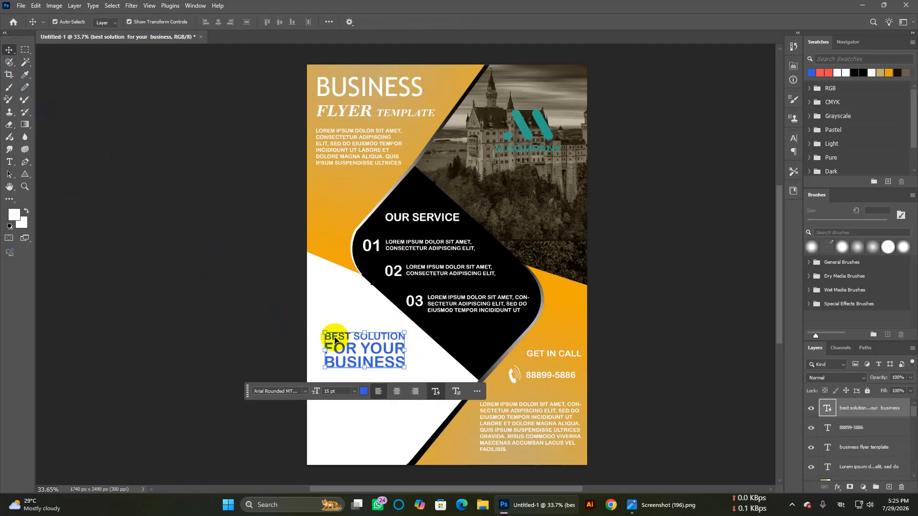
double_click(365, 361)
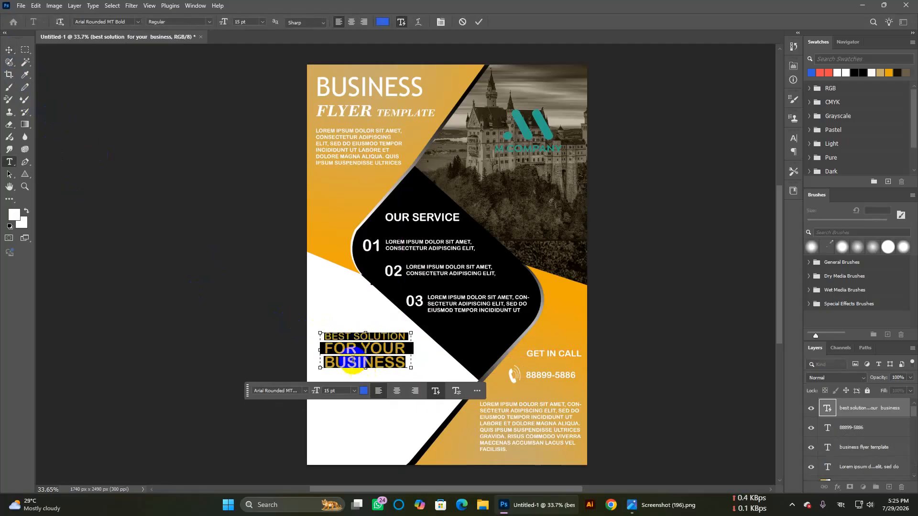
Step: Delete the stray spaces before FOR YOUR, retype the R in FOR in English input, and commit
click(356, 348)
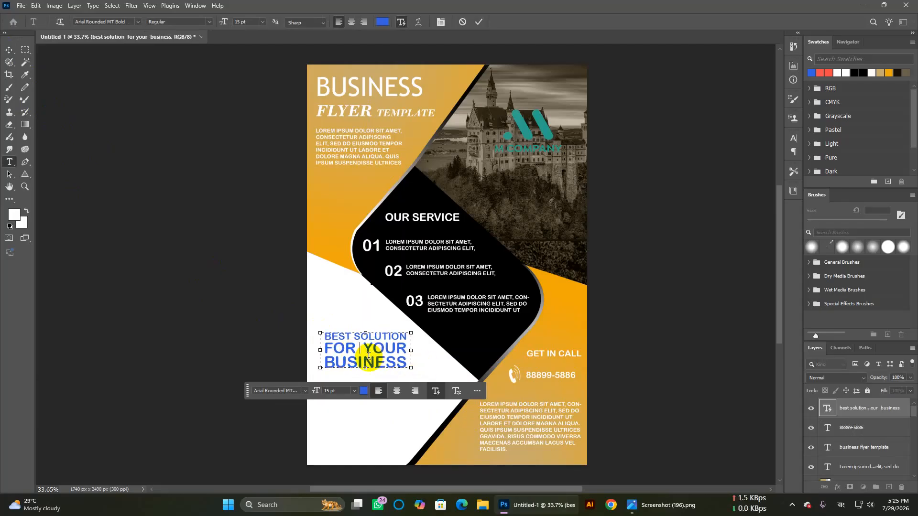
key(BackSpace)
key(BackSpace)
key(BackSpace)
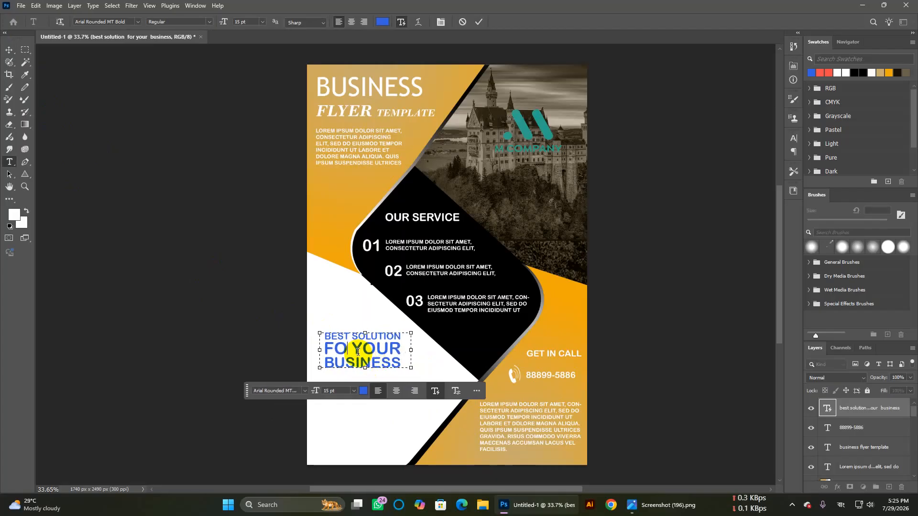
text(ী)
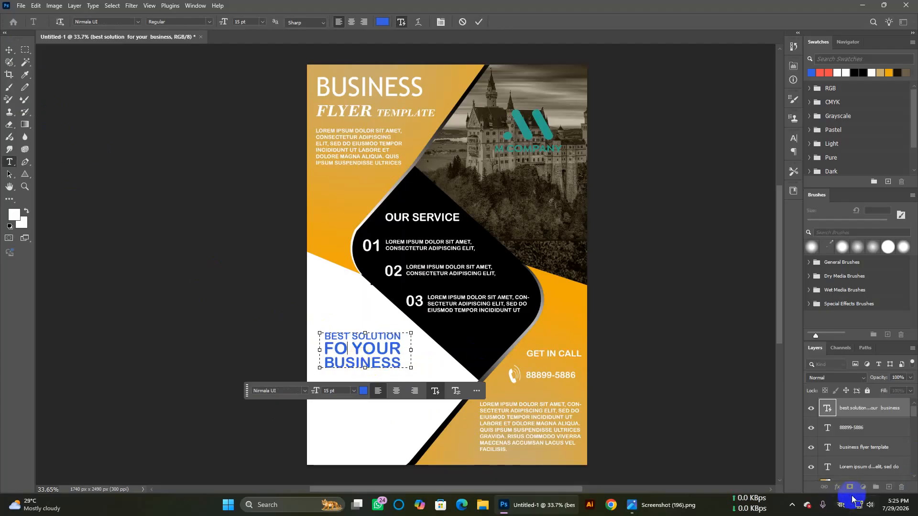
click(840, 505)
click(765, 419)
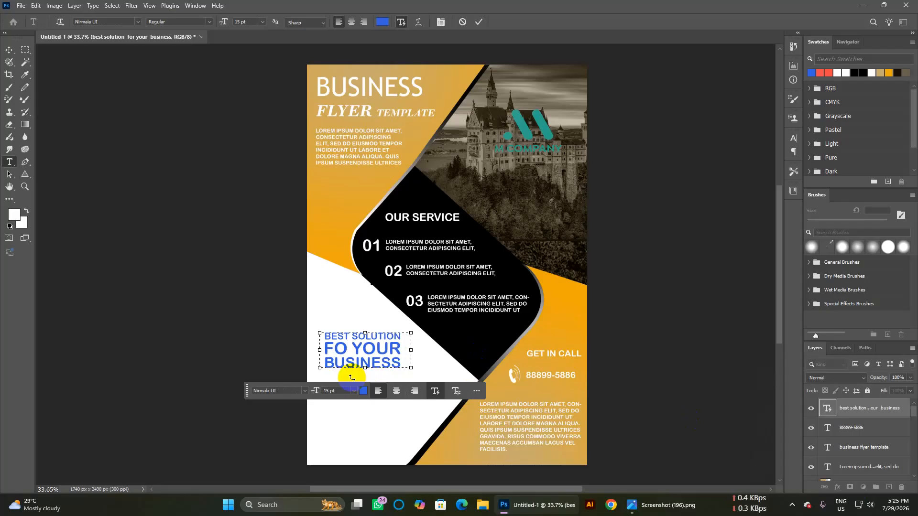
click(349, 349)
text(R)
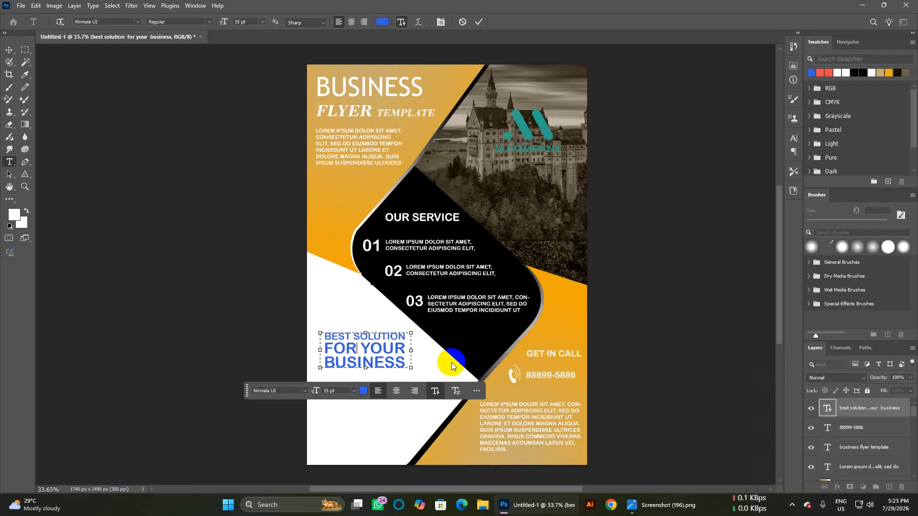
click(10, 50)
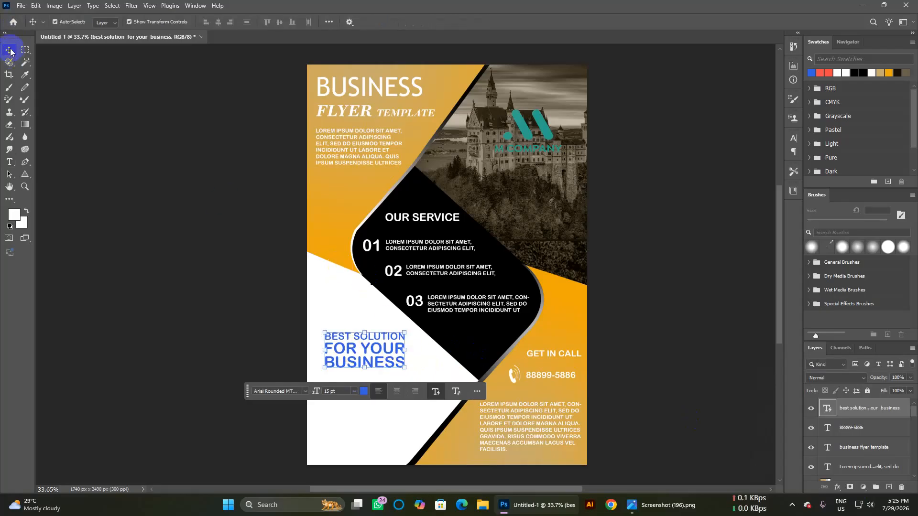
Step: Change the headline font to Cambria Bold and nudge it slightly up and left
click(340, 285)
double_click(360, 342)
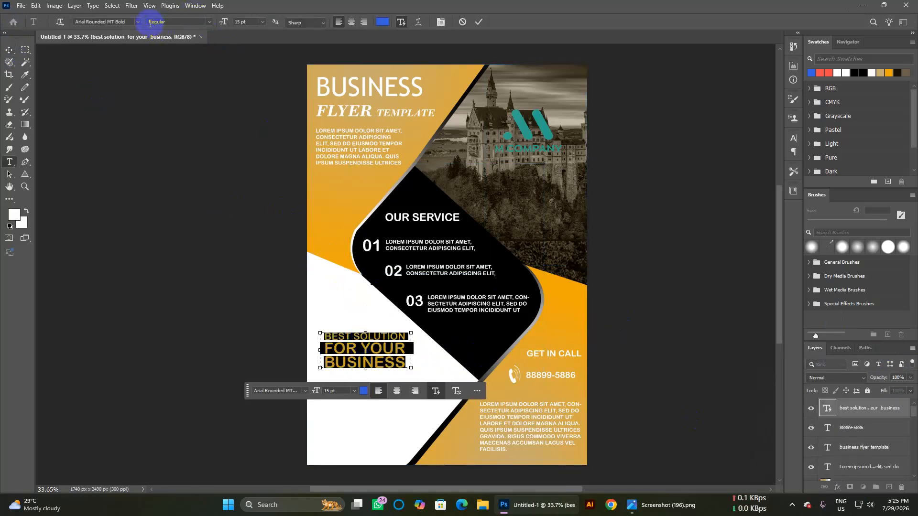
click(139, 25)
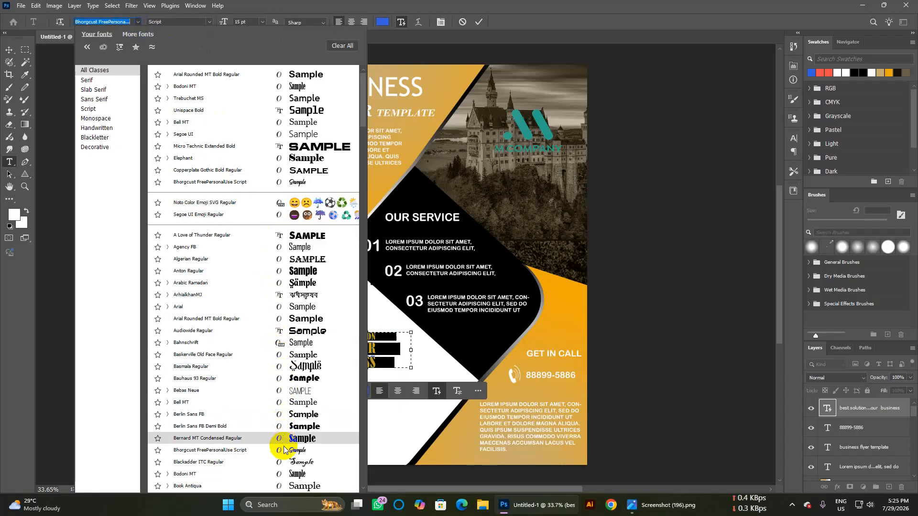
scroll(286, 461, down, 2)
scroll(287, 461, down, 2)
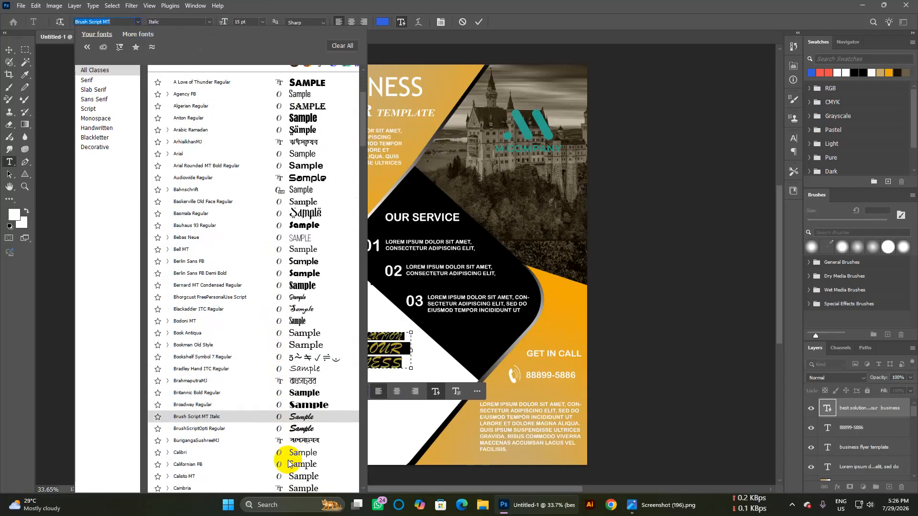
scroll(294, 465, down, 1)
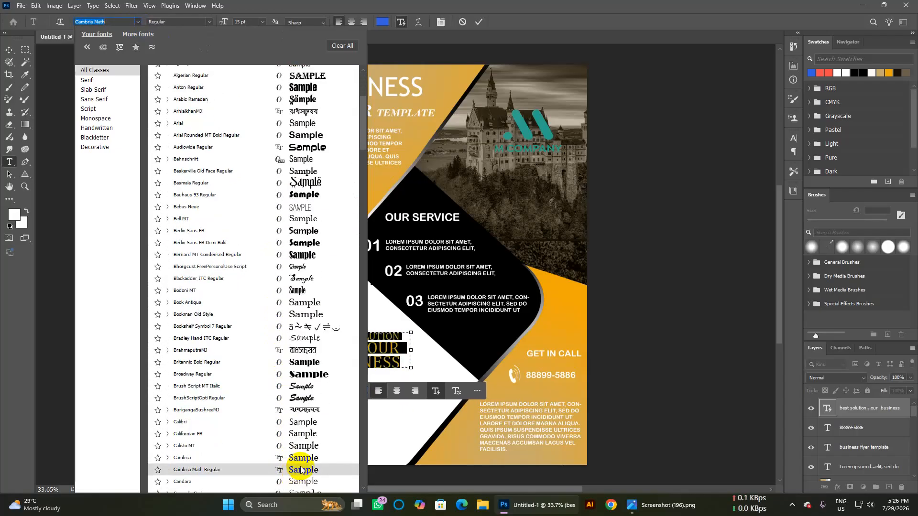
click(301, 459)
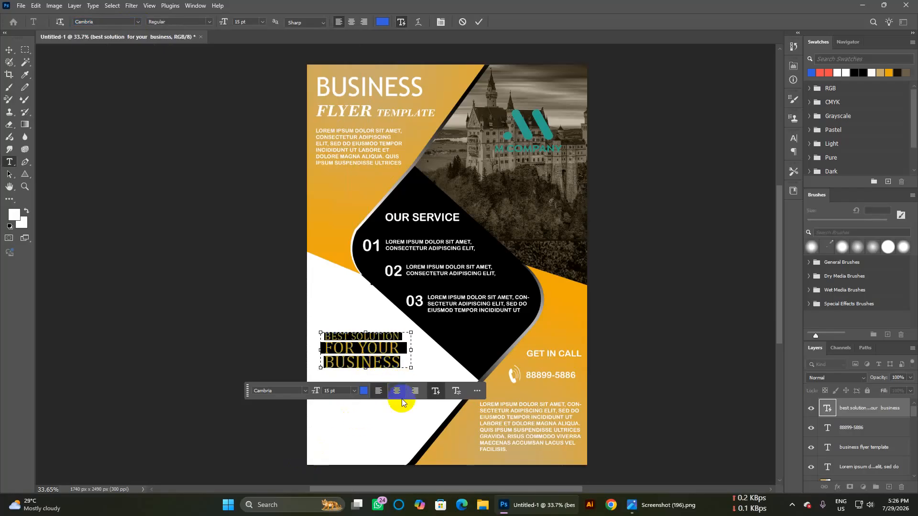
click(209, 21)
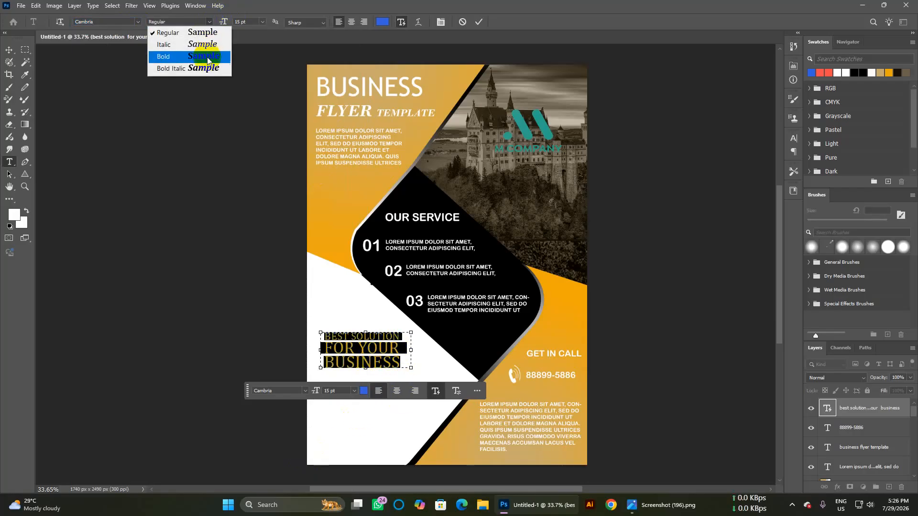
click(209, 58)
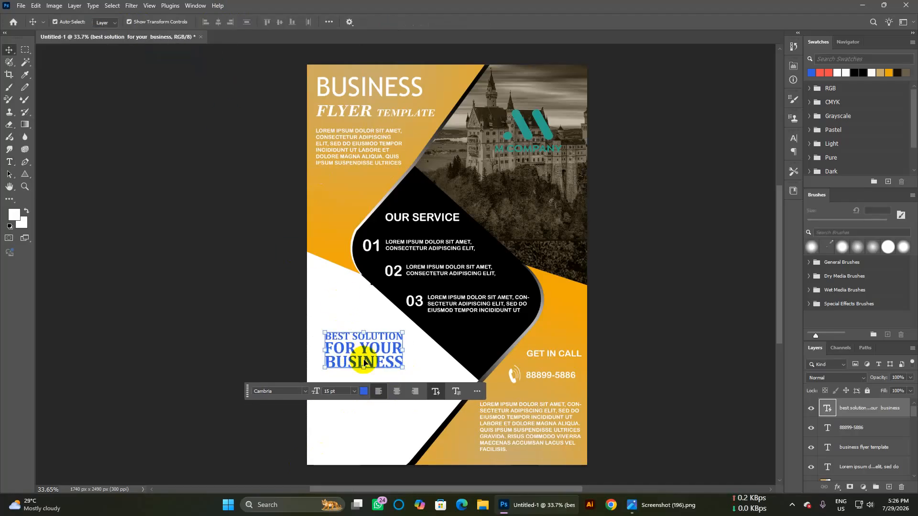
click(428, 368)
mouse_move(393, 351)
mouse_down()
mouse_move(384, 336)
mouse_move(381, 349)
mouse_up()
Step: Draw a paragraph text box below the headline and set its size to 7 pt
click(406, 448)
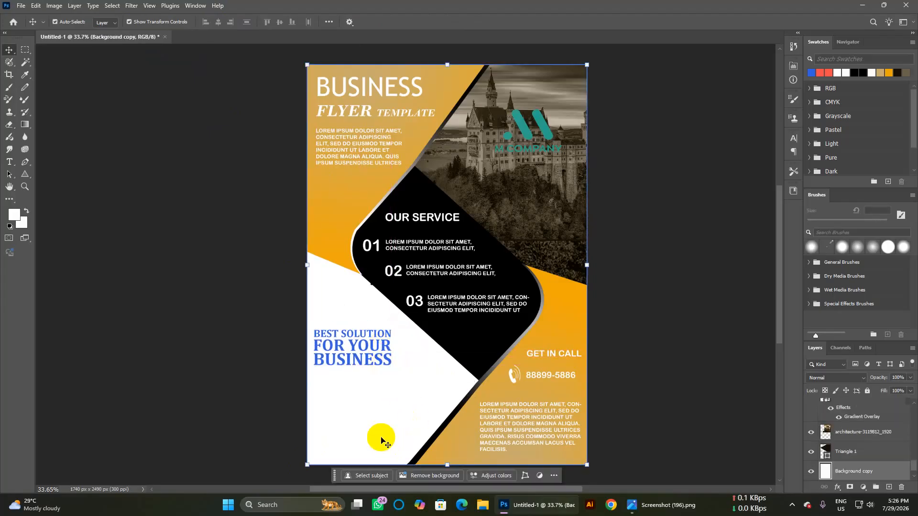
click(10, 164)
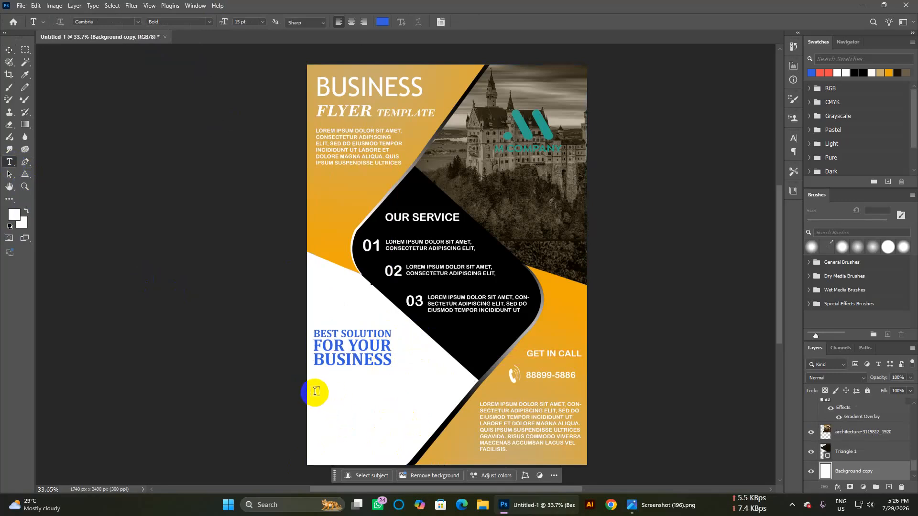
drag(314, 391, 431, 429)
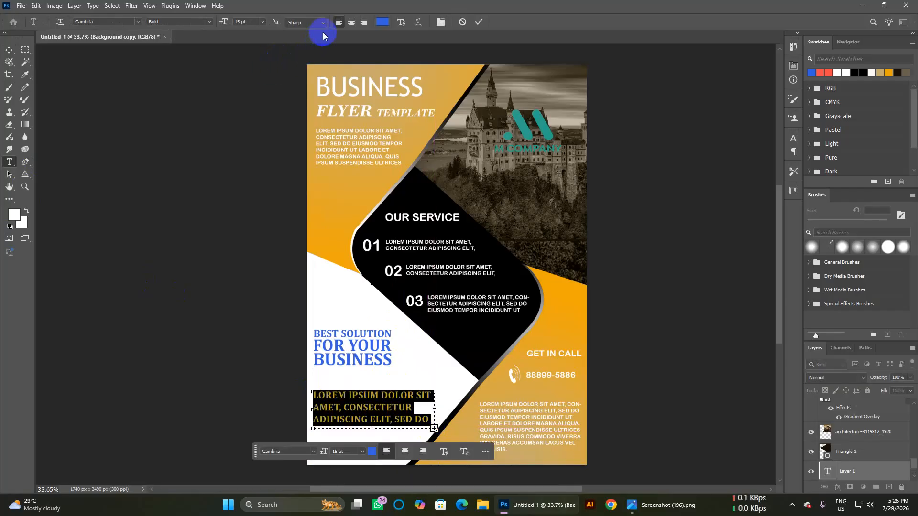
click(255, 23)
text(8)
key(Return)
key(Up)
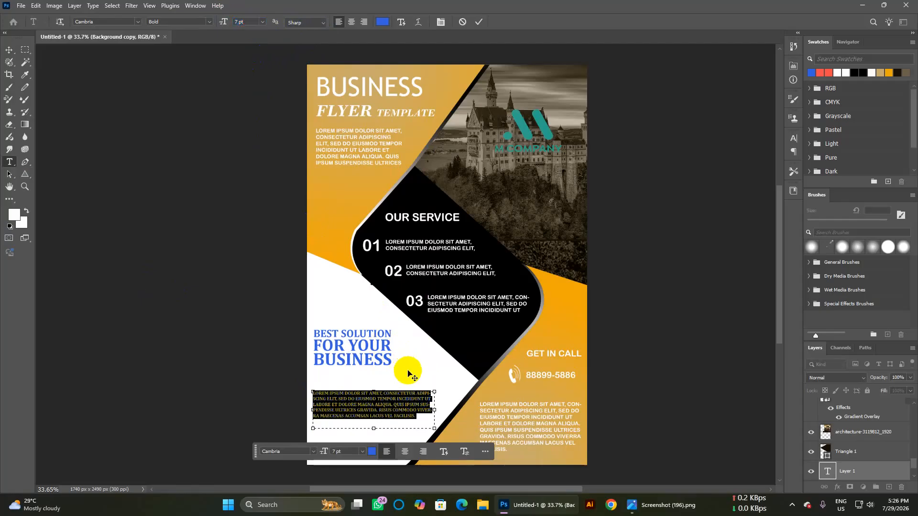
Step: Make the paragraph text near-black, commit it, and clear the accidental extra text
click(383, 22)
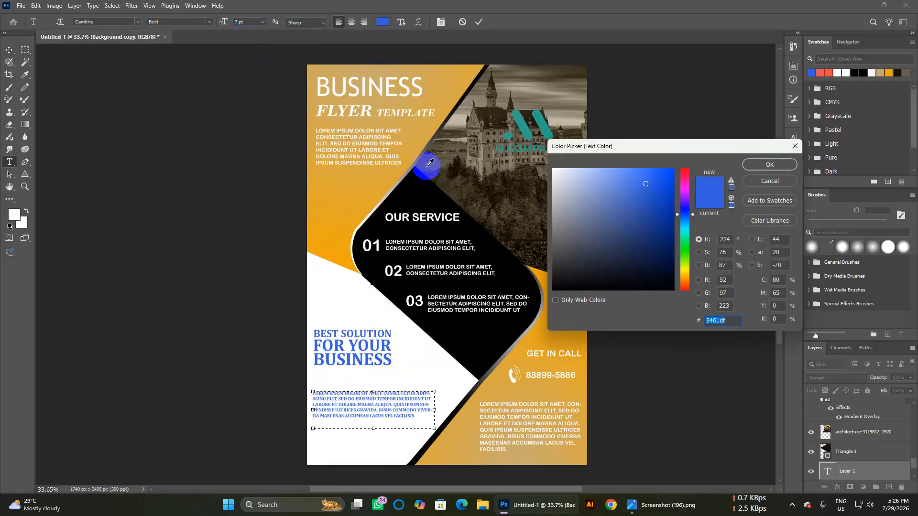
click(558, 200)
drag(558, 200, 564, 286)
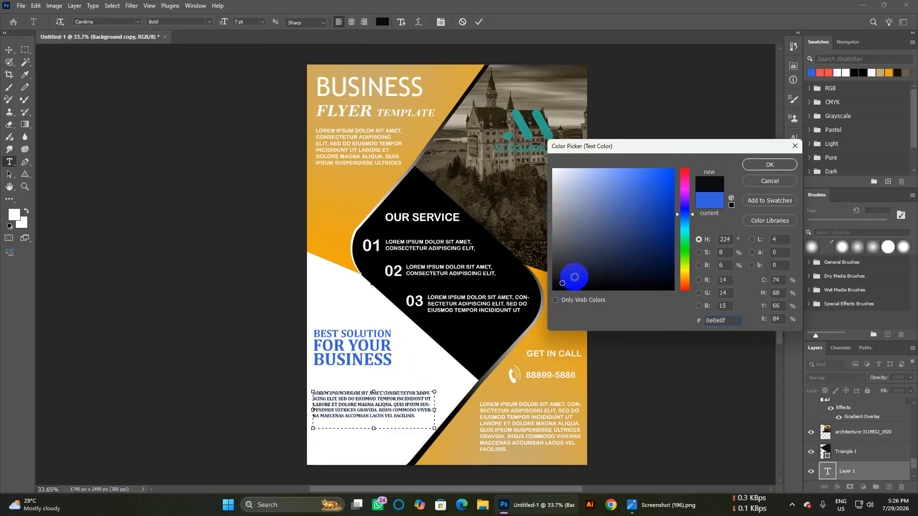
click(765, 165)
click(715, 374)
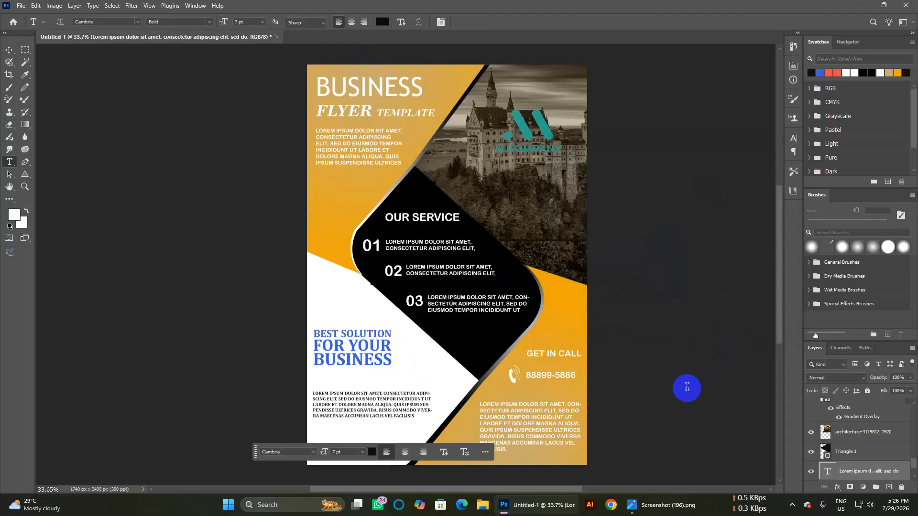
click(685, 389)
key(BackSpace)
Step: Deselect all layers and enable automatic layer picking with the Move tool
click(8, 48)
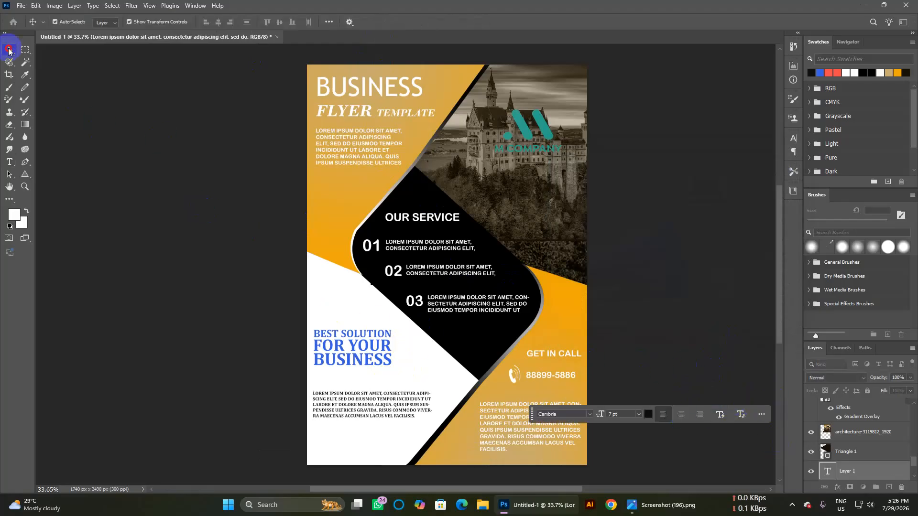
click(128, 136)
scroll(416, 255, right, 3)
key(ctrl)
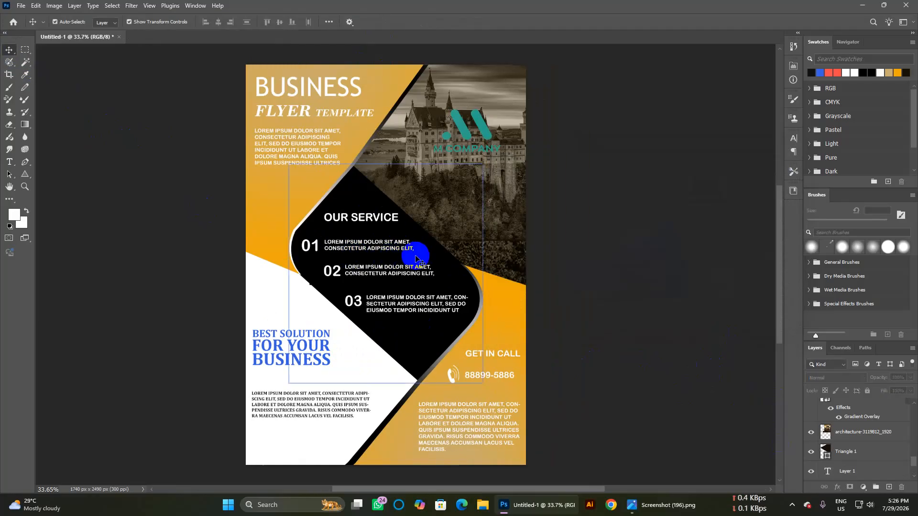